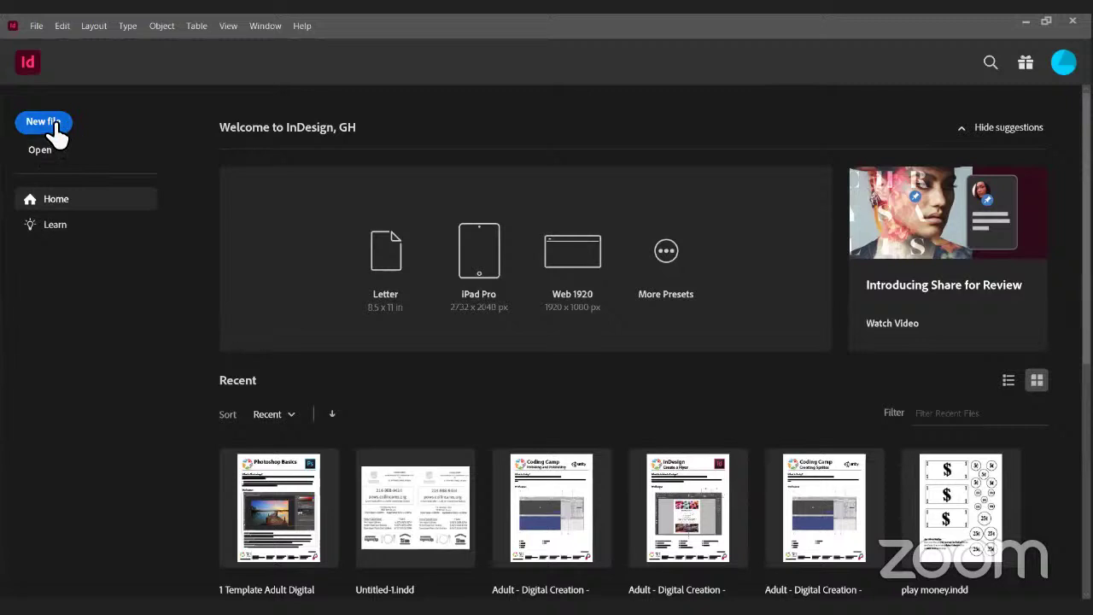
Step: Start a new document and name it Book Example
left_click(43, 122)
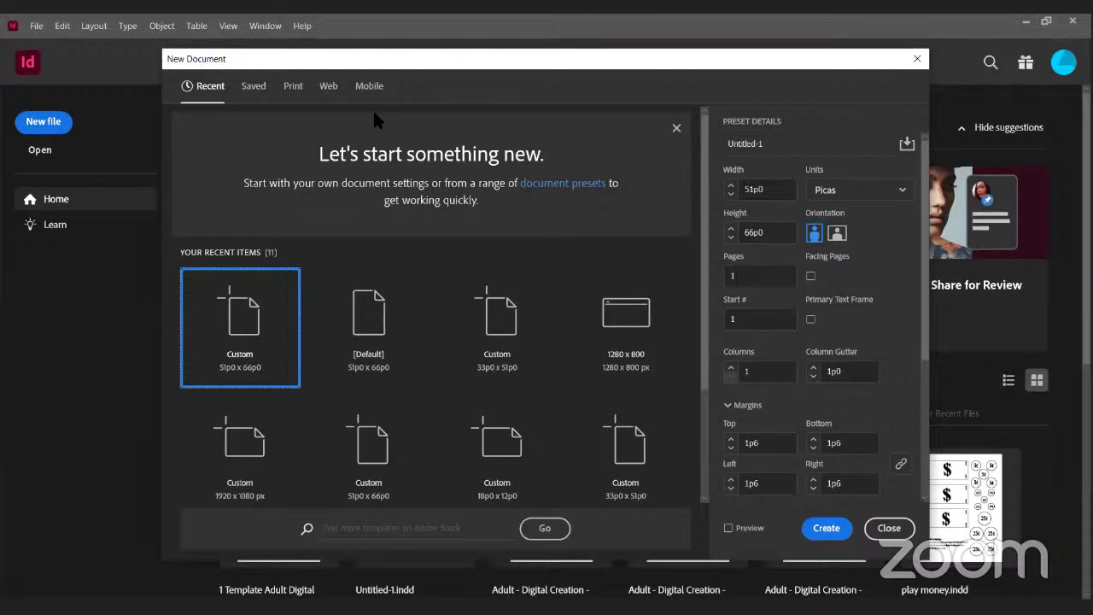
left_click(779, 143)
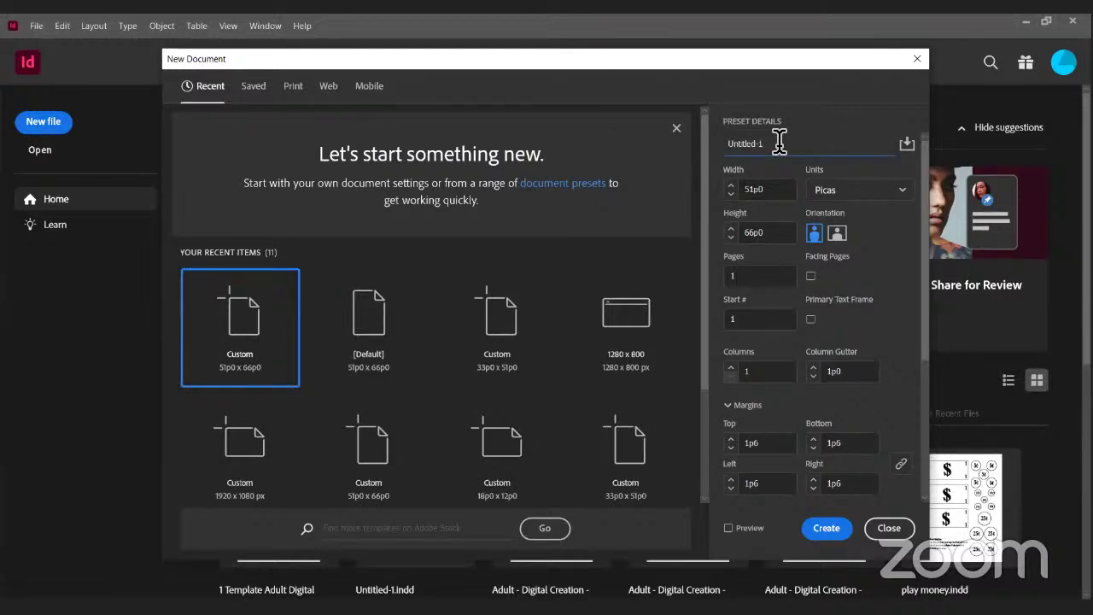
key("BackSpace")
key("BackSpace")
key("BackSpace")
key("BackSpace")
key("BackSpace")
key("BackSpace")
key("BackSpace")
key("BackSpace")
key("BackSpace")
key("BackSpace")
type("Book Example")
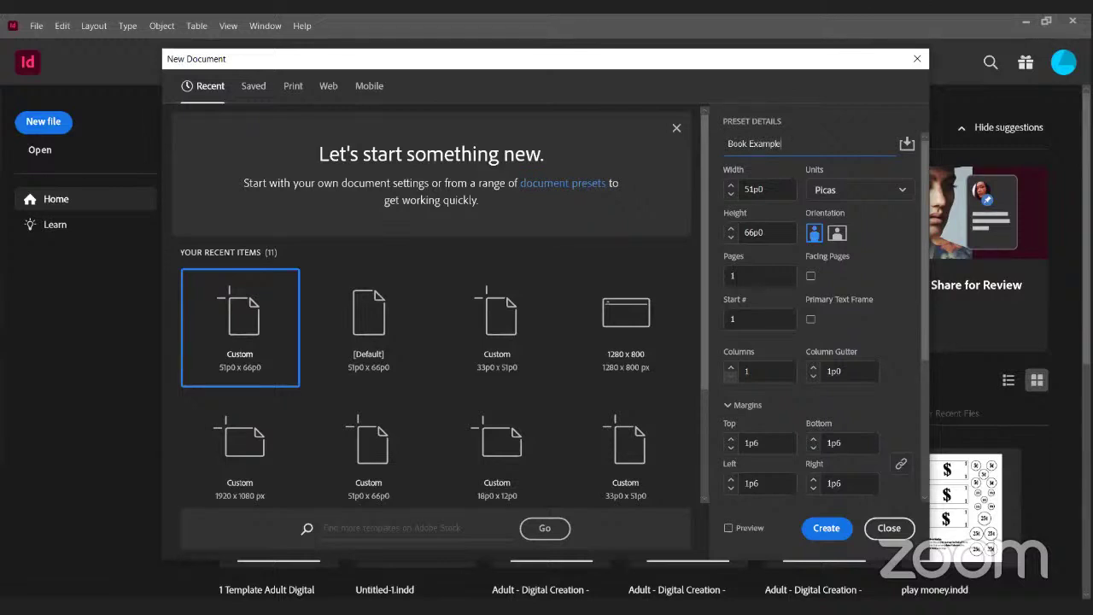
Step: Set the new document's units to inches and its page size to 5.5 in wide by 8.5 in high
left_click(879, 198)
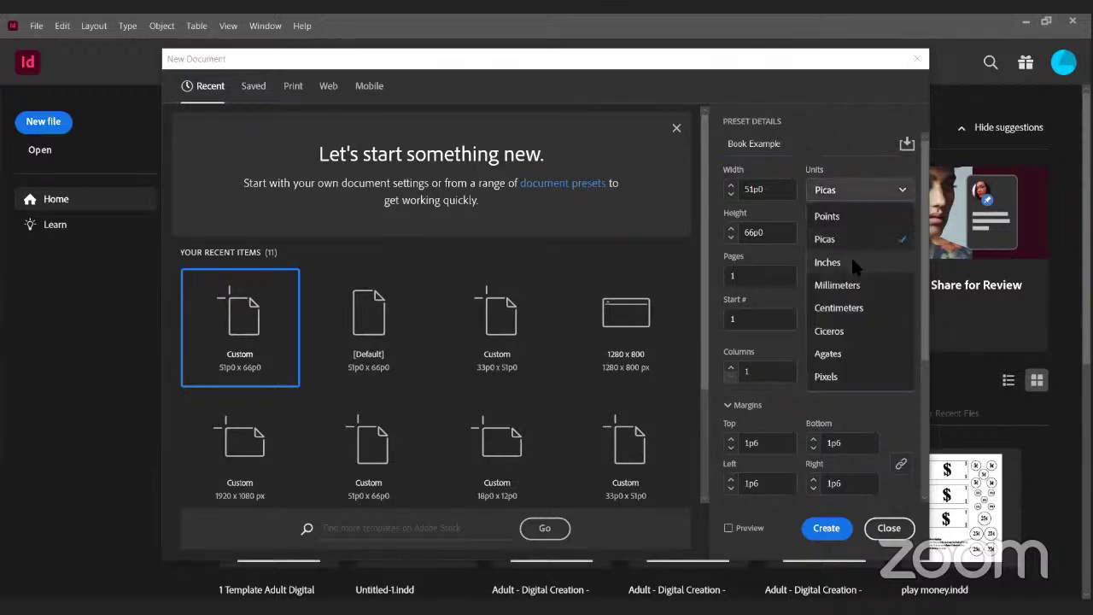
left_click(853, 264)
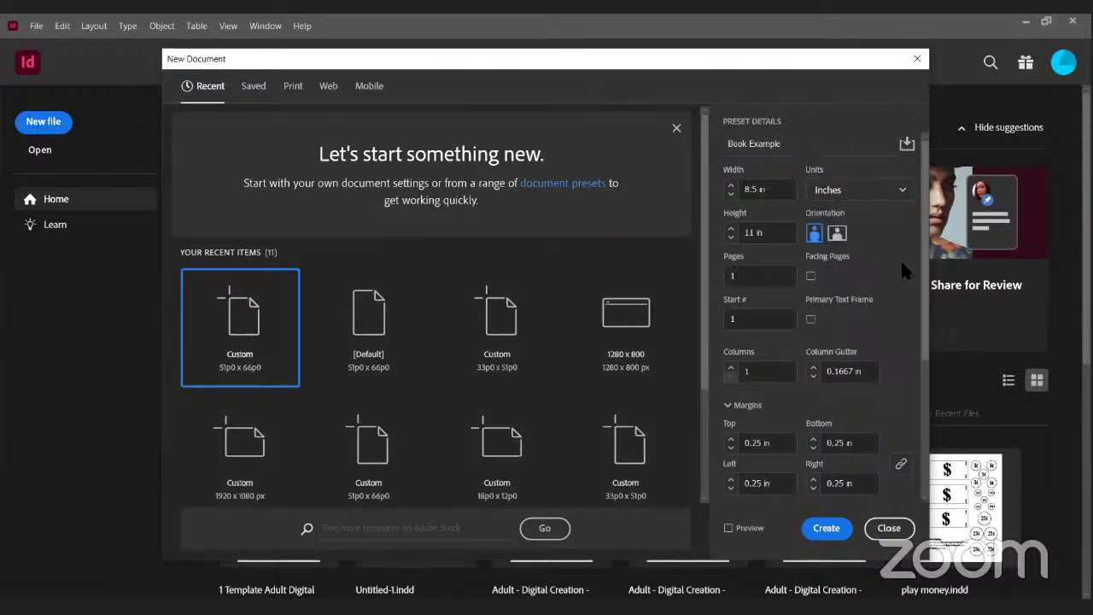
left_click(760, 191)
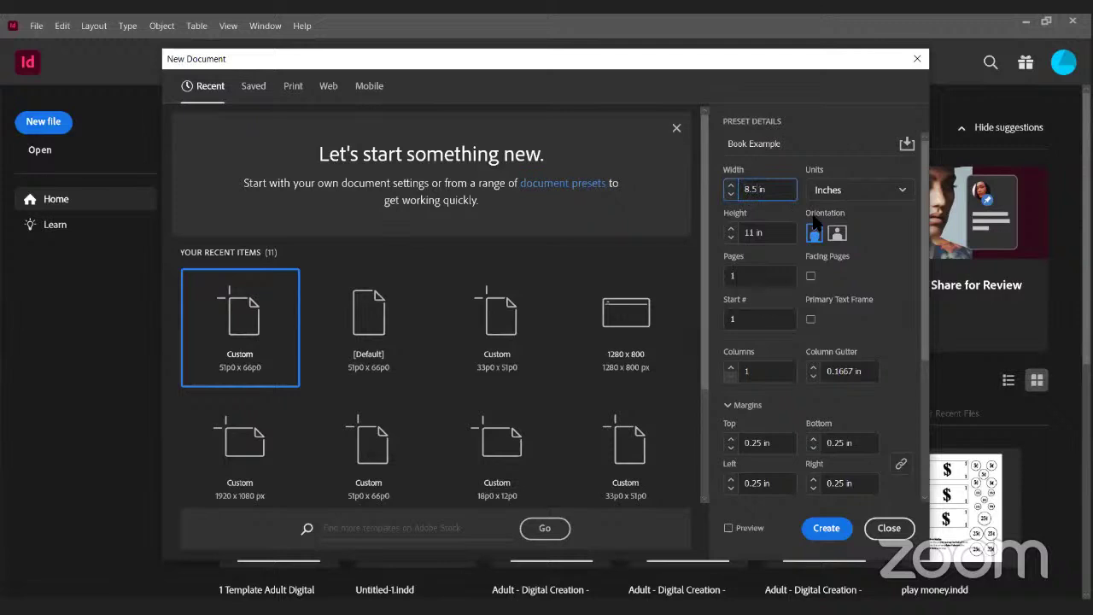
key("BackSpace")
type("5")
key("Tab")
key("BackSpace")
key("BackSpace")
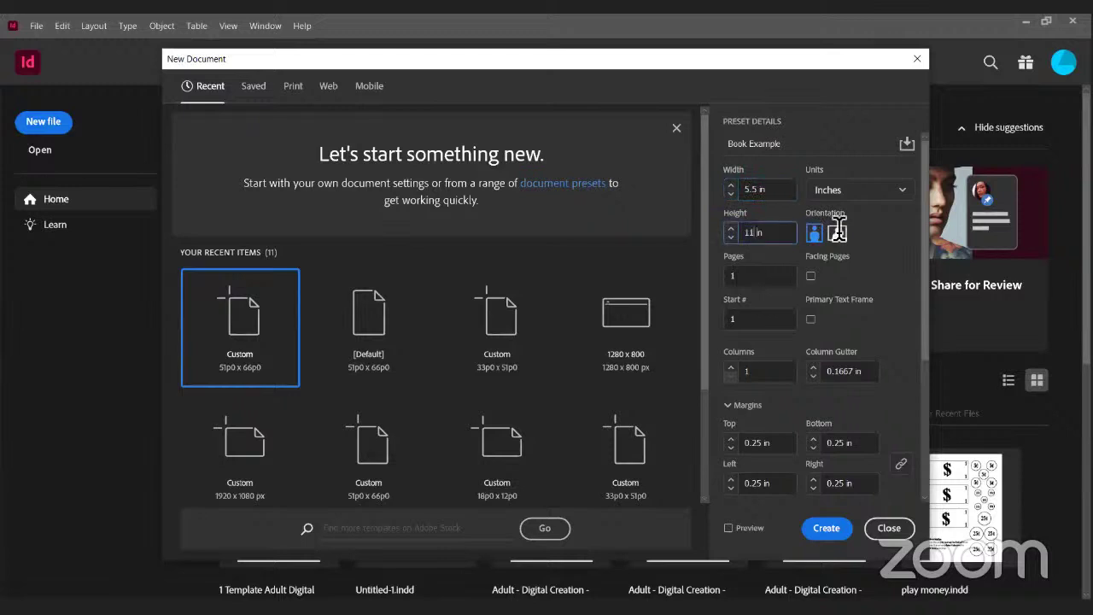
type("8.5")
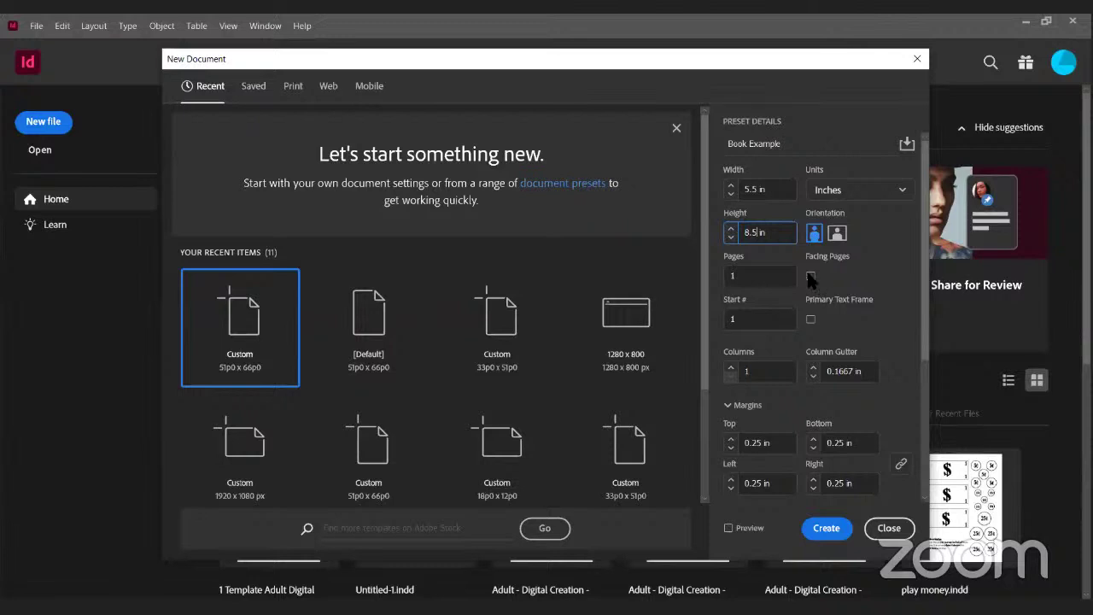
Step: Enable facing pages and set the new document's page count to 300
left_click(811, 278)
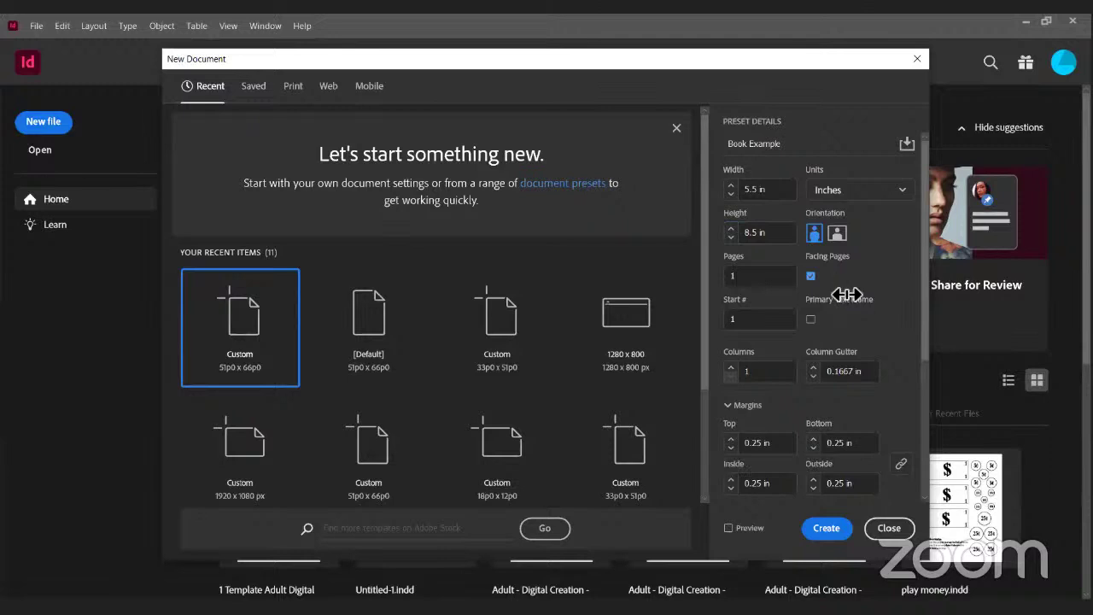
left_click(757, 275)
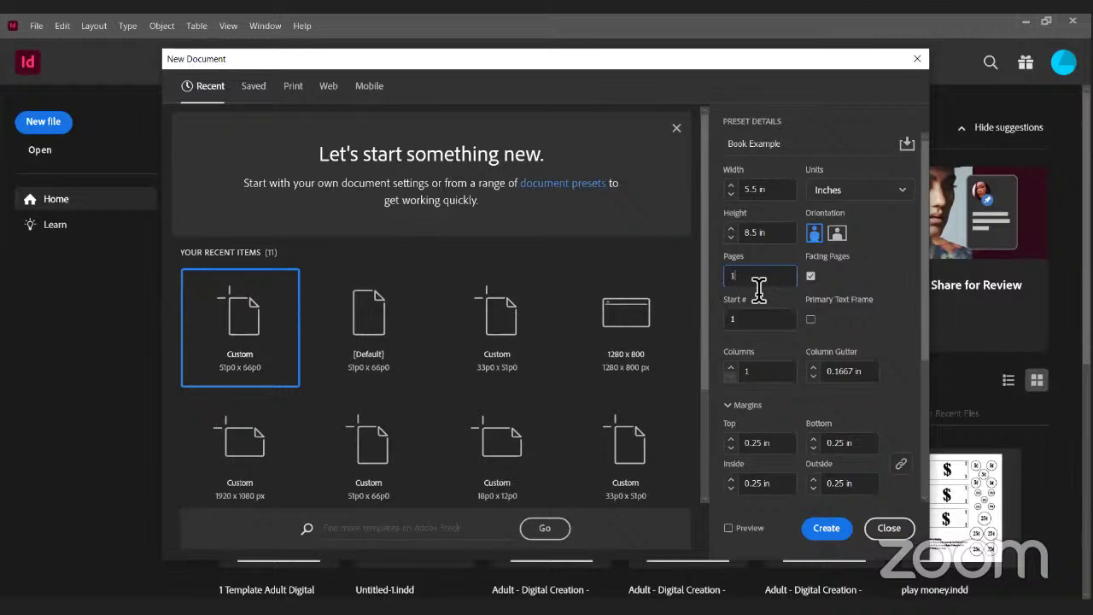
key("BackSpace")
type("300")
left_click(809, 318)
Step: Unlink the margin values and set the inside margin to 0.5 in
scroll(928, 325, "down", 1)
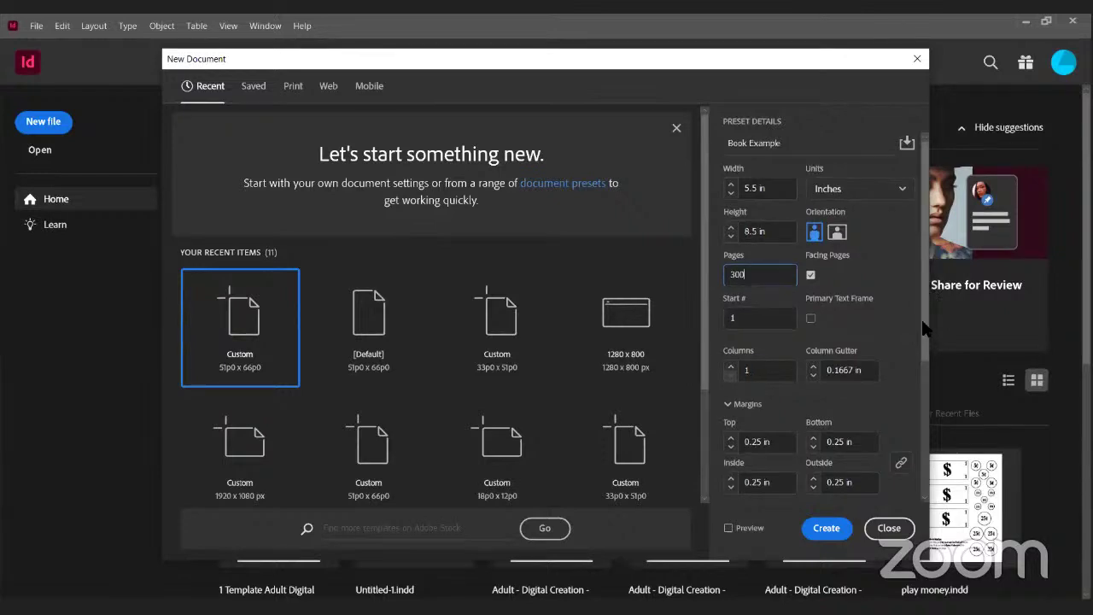
scroll(931, 372, "down", 1)
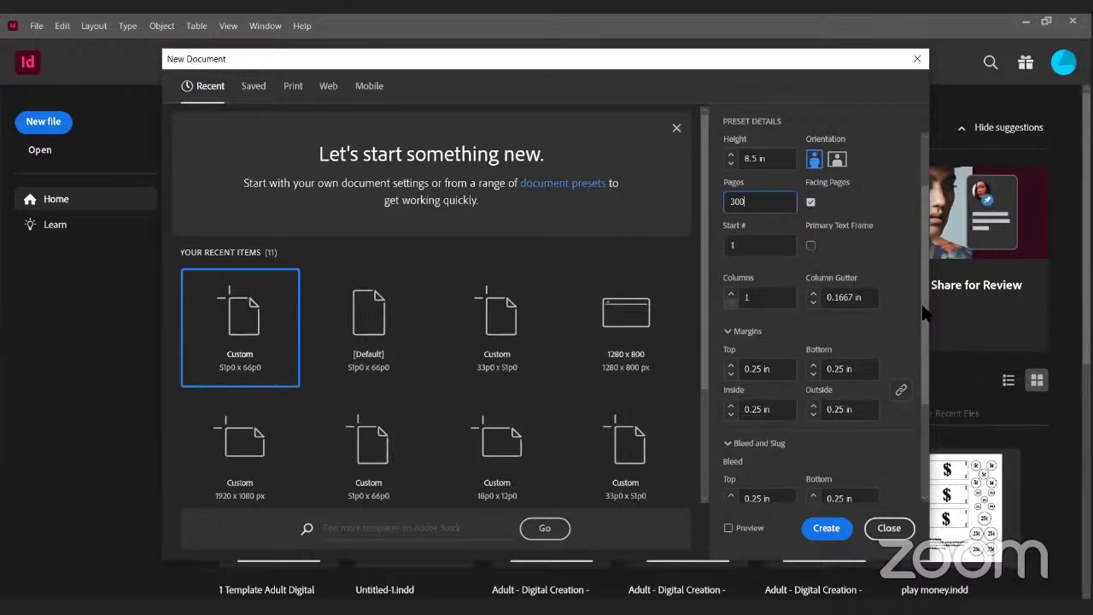
scroll(930, 352, "down", 1)
scroll(931, 352, "down", 1)
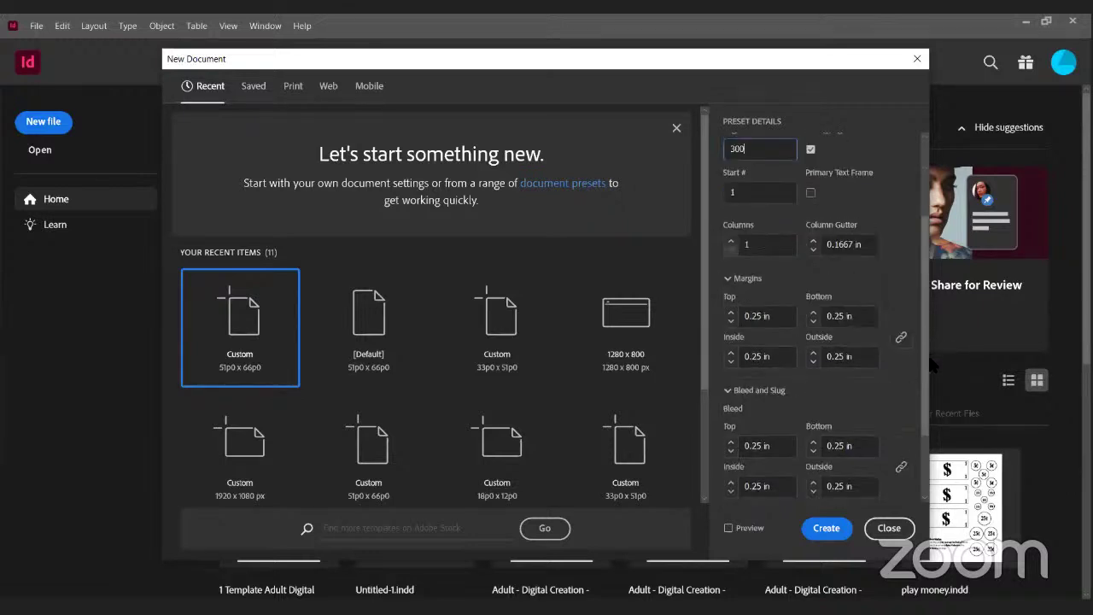
scroll(932, 363, "down", 1)
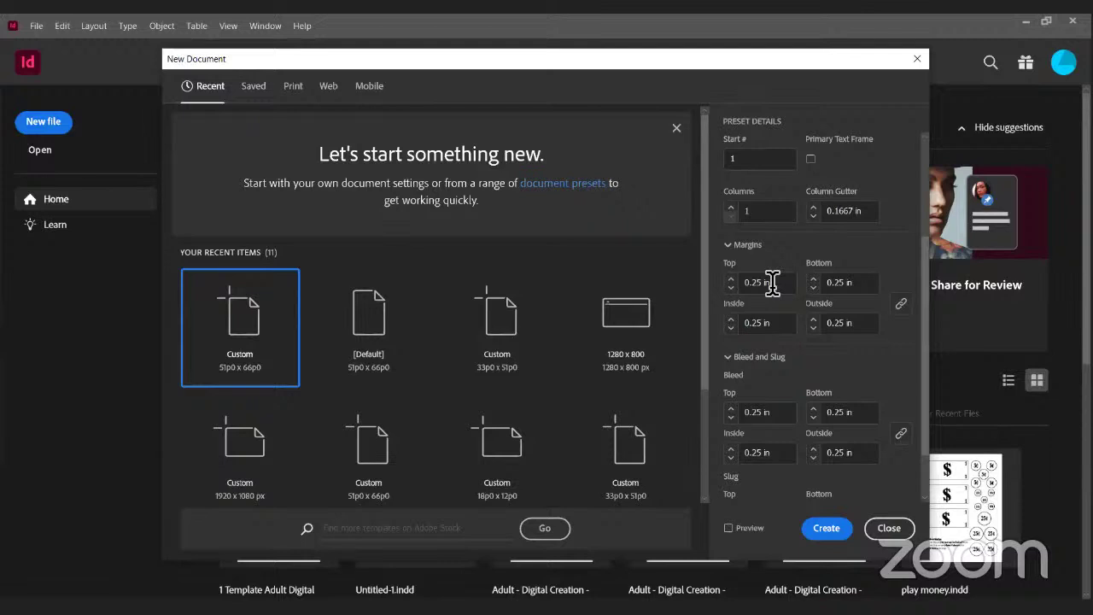
left_click(901, 306)
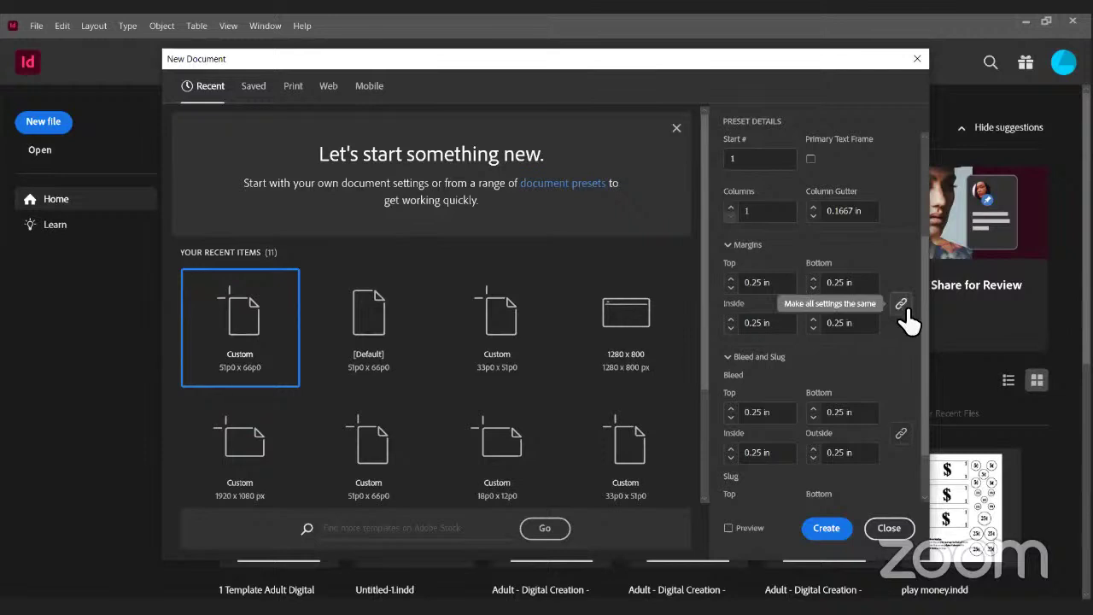
left_click(903, 308)
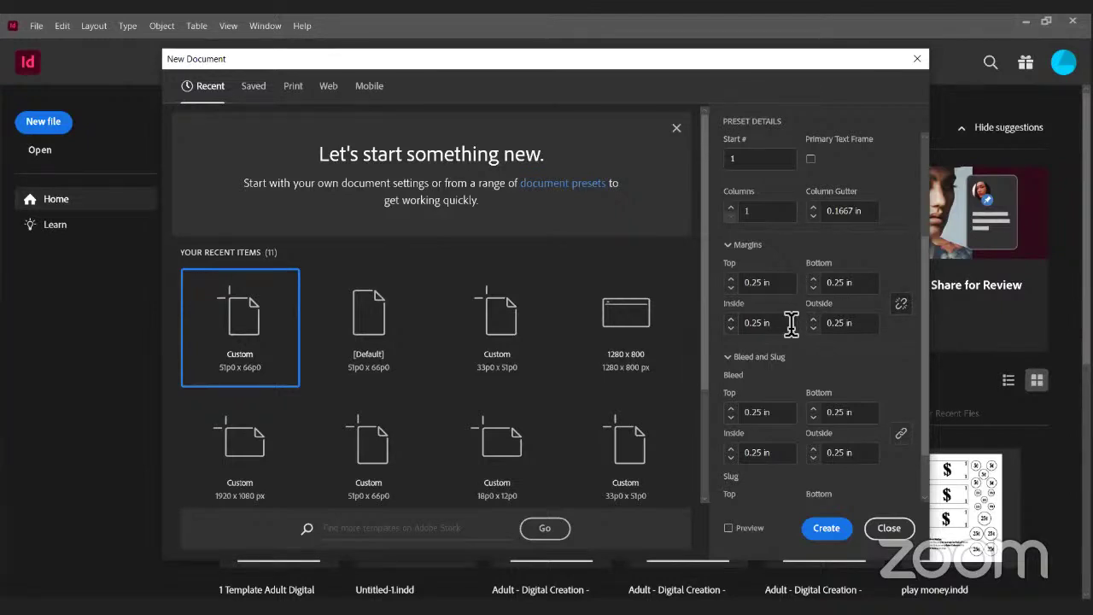
left_click(732, 319)
left_click(732, 318)
left_click(731, 318)
left_click(732, 328)
Step: Set the top and bottom margins to 0.5 in
left_click(732, 279)
left_click(732, 281)
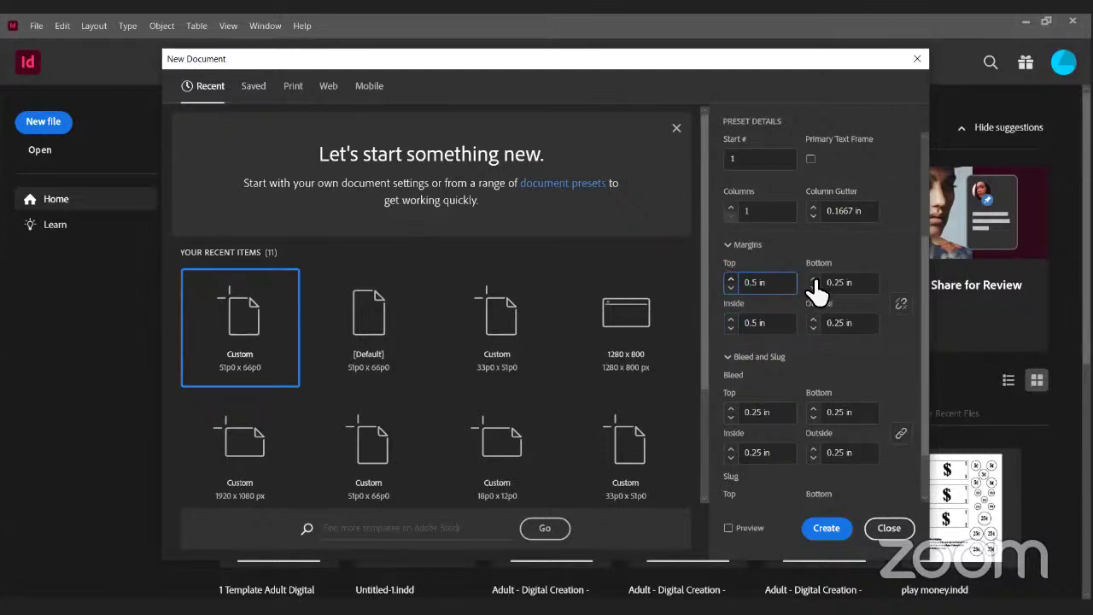
left_click(814, 279)
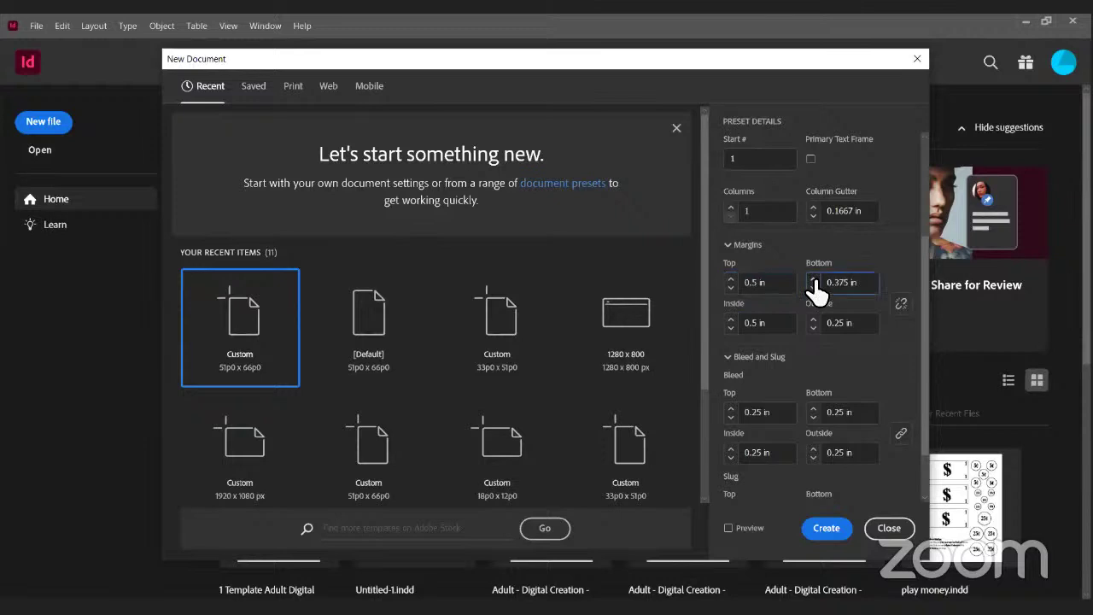
left_click(814, 279)
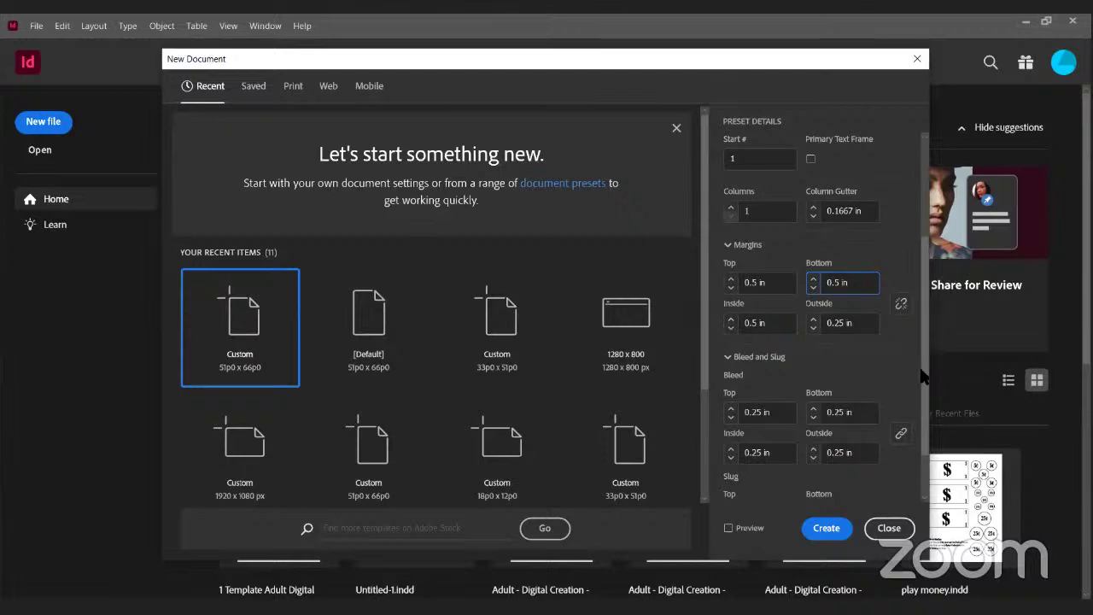
Step: Preview the document with the chosen page, margin and bleed settings and create it
scroll(924, 461, "down", 1)
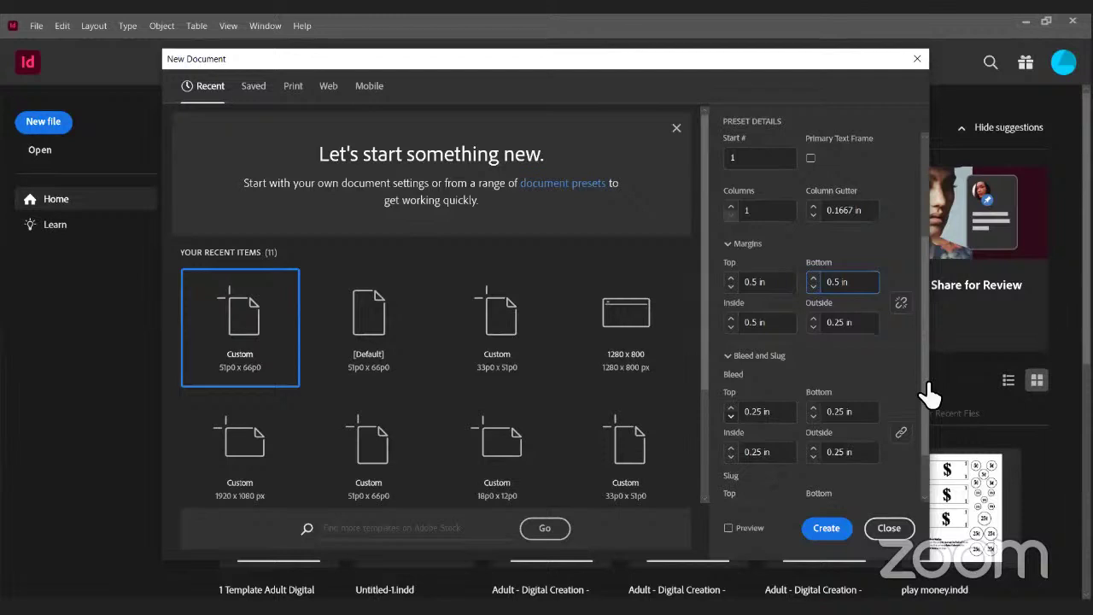
scroll(925, 453, "down", 1)
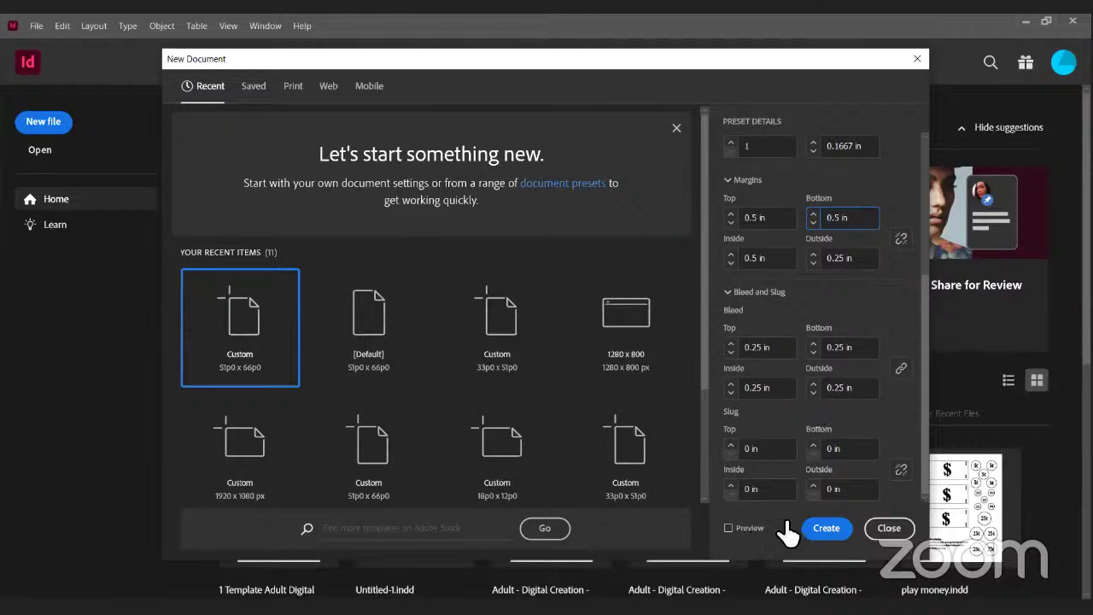
left_click(729, 529)
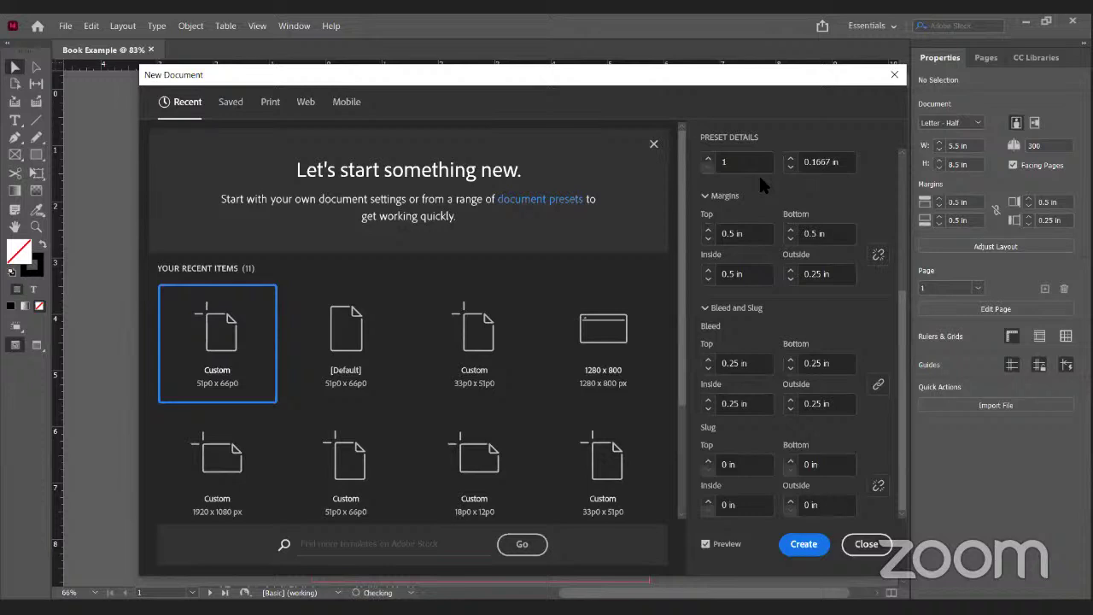
left_click_drag(699, 79, 688, 92)
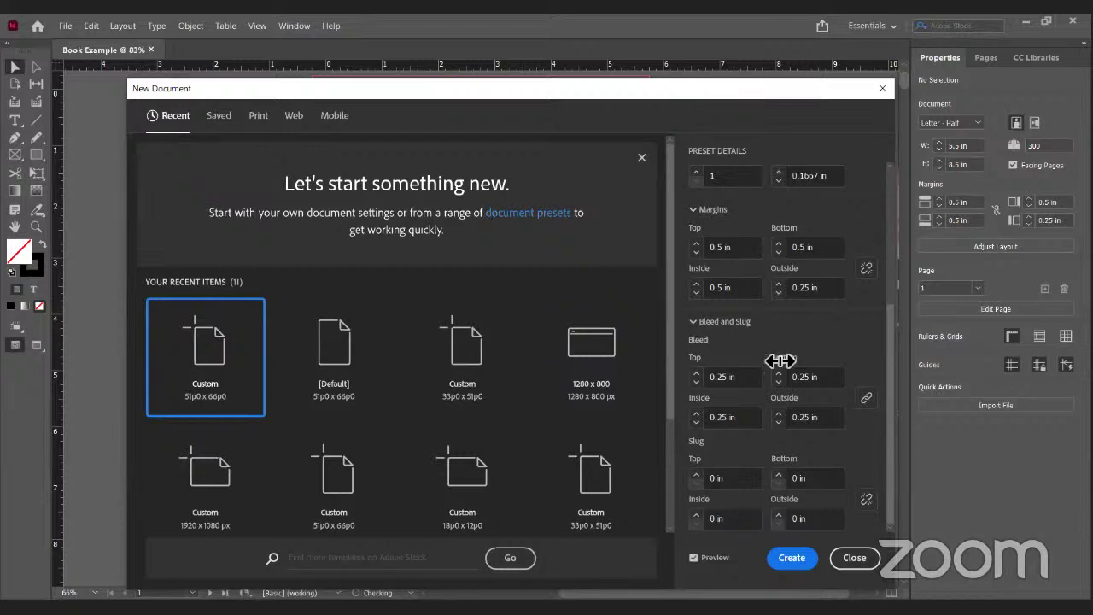
left_click(796, 560)
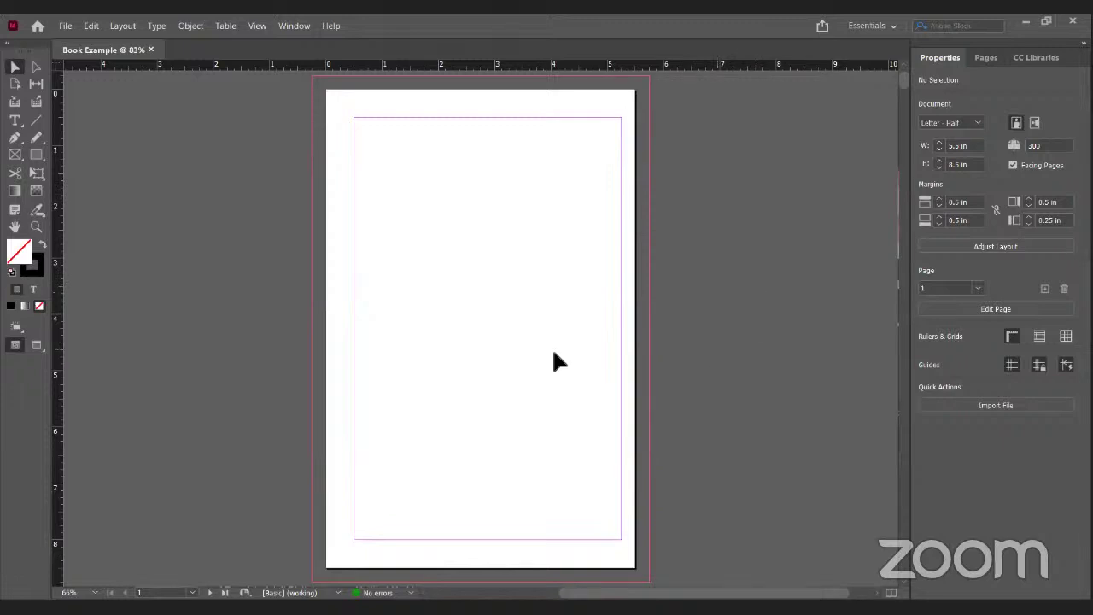
Step: Switch the workspace to Essentials Classic
left_click(893, 27)
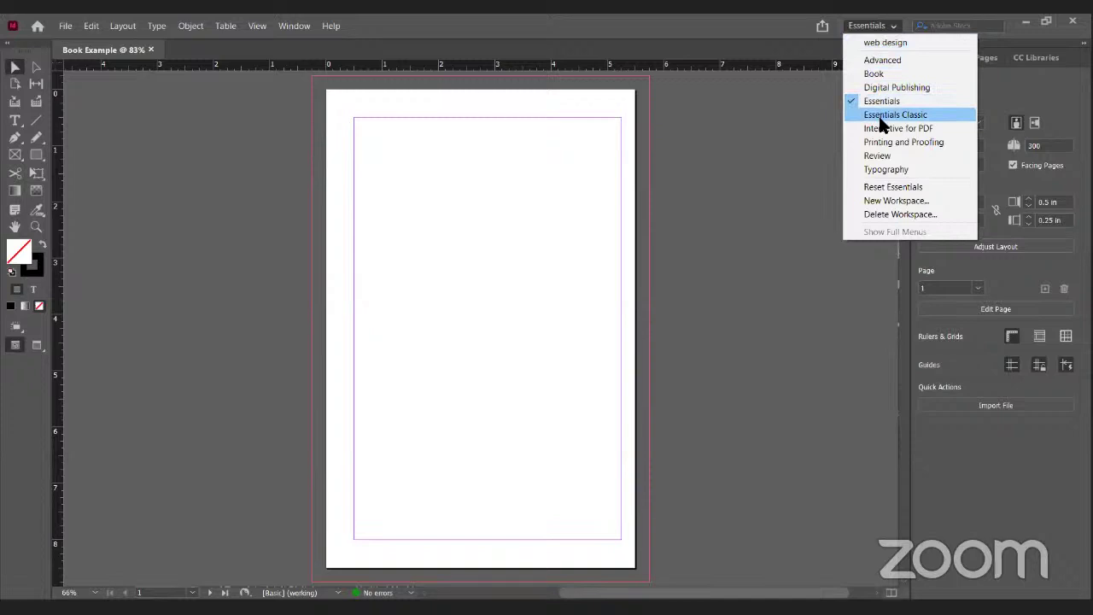
left_click(882, 119)
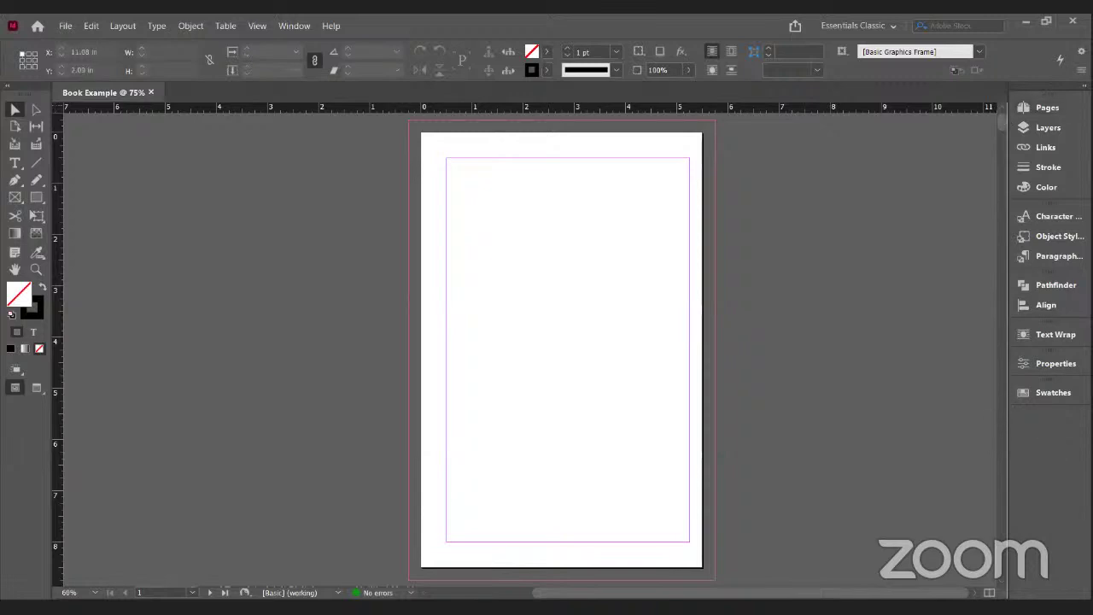
Step: Try the Book and Digital Publishing workspaces and return to Essentials Classic
left_click(883, 28)
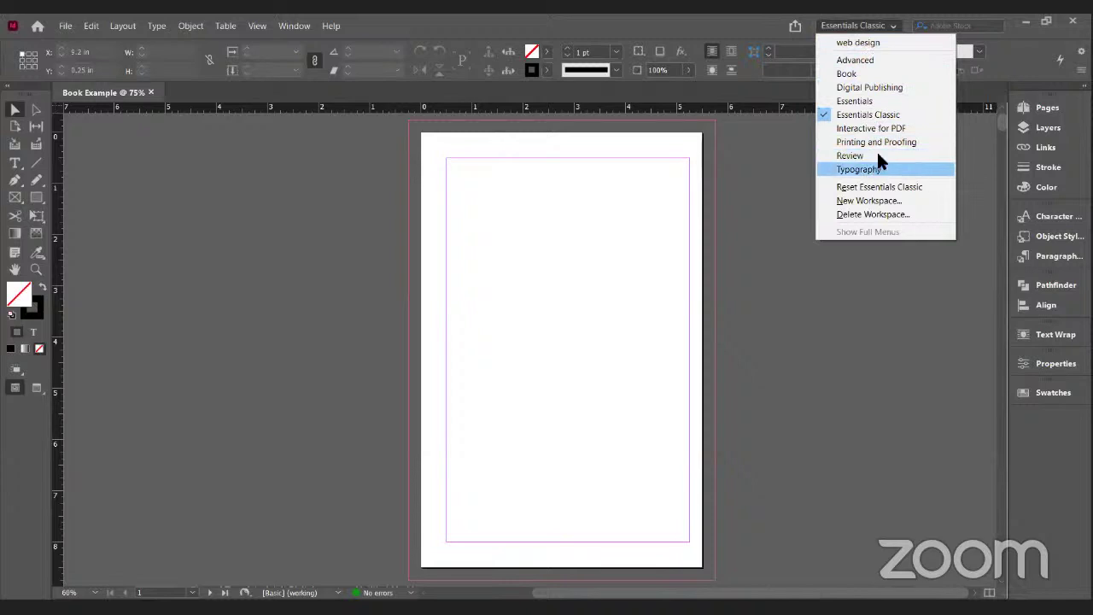
left_click(856, 73)
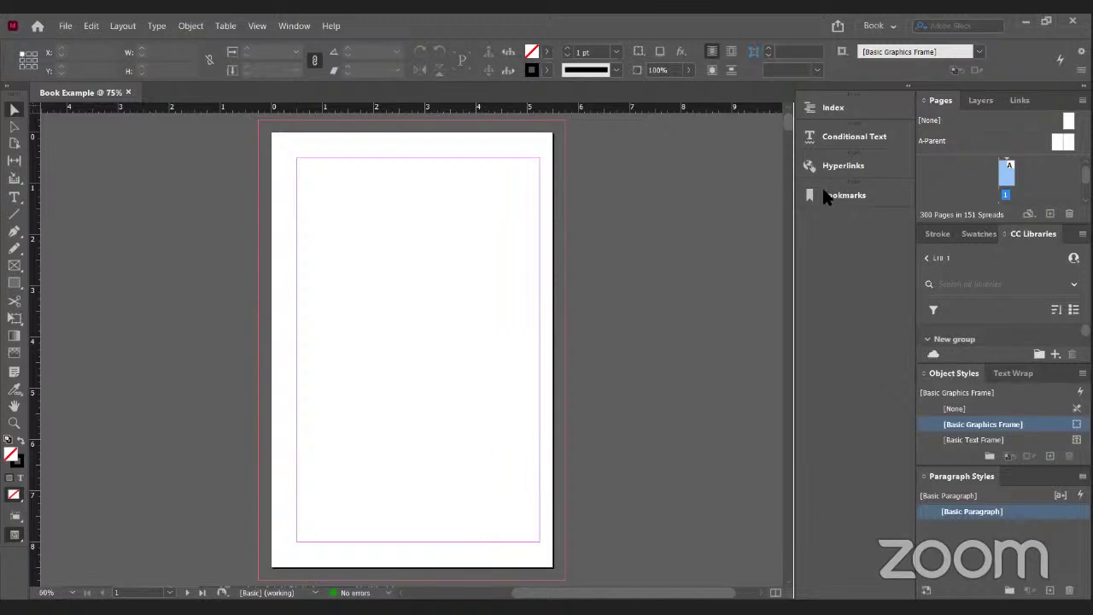
left_click(889, 19)
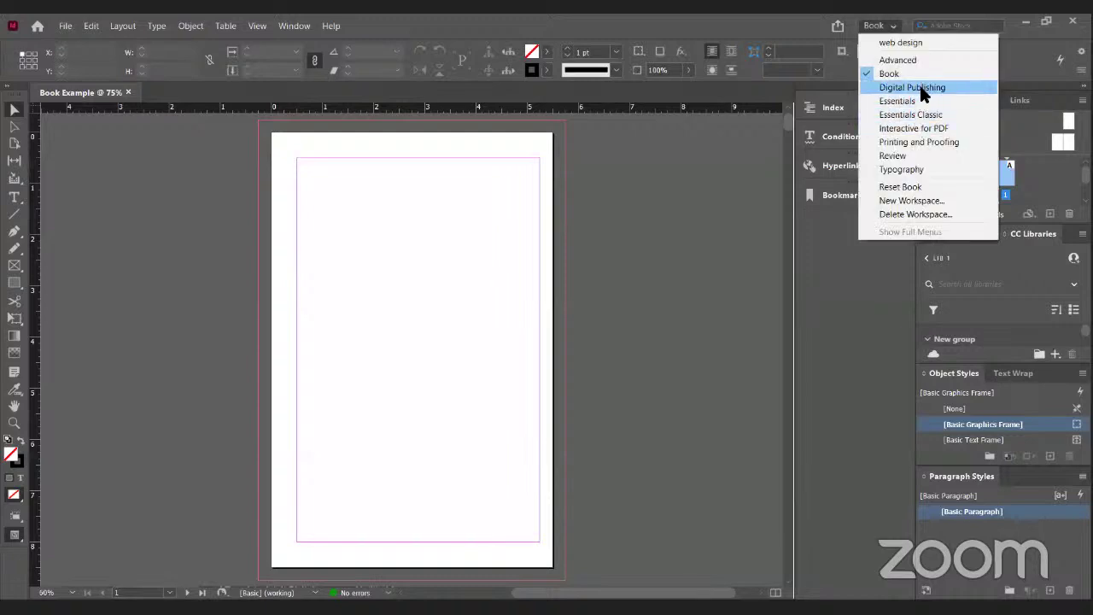
left_click(921, 88)
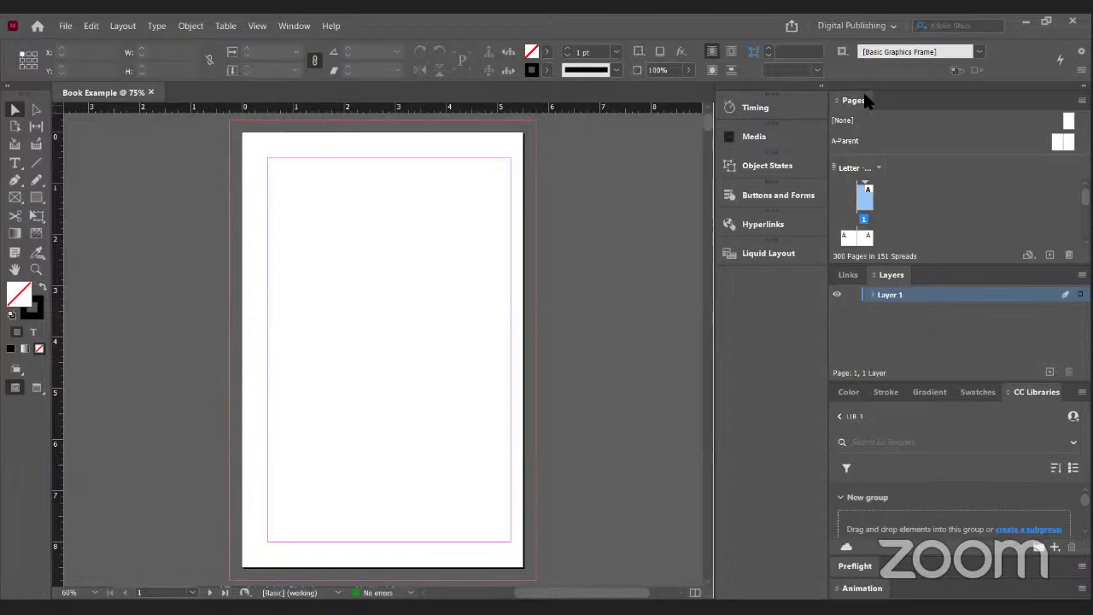
left_click(876, 26)
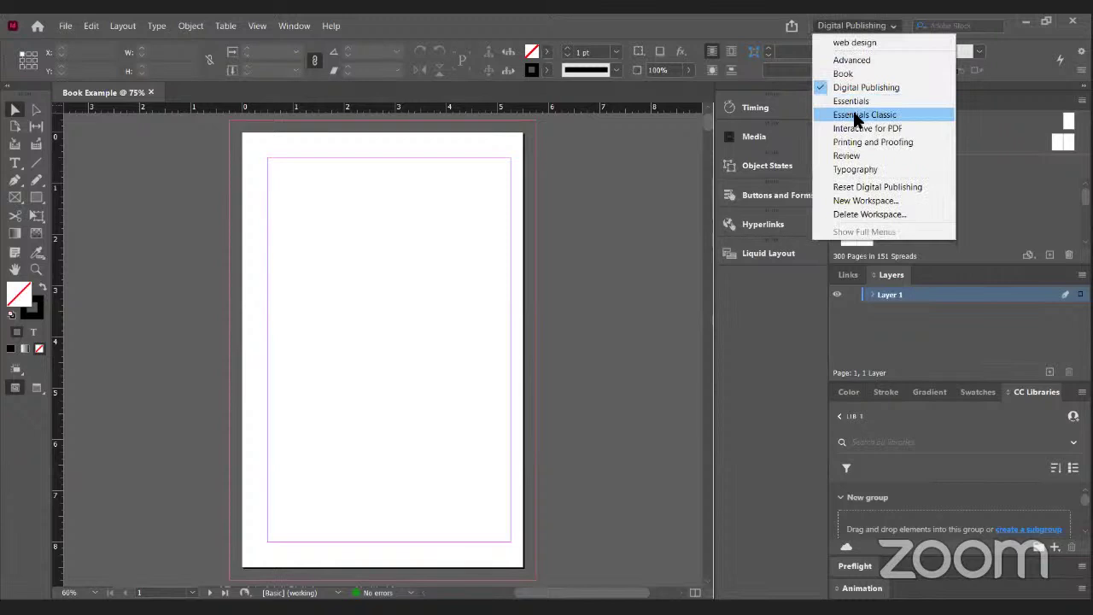
left_click(857, 118)
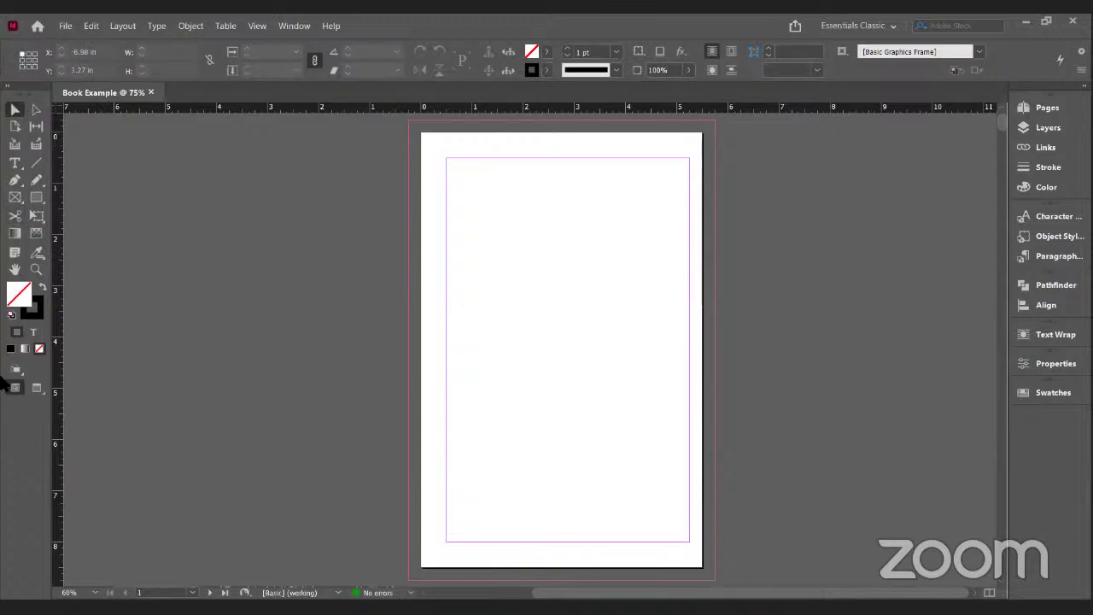
Step: Activate the Direct Selection tool and show the Properties panel
left_click(15, 112)
left_click(37, 112)
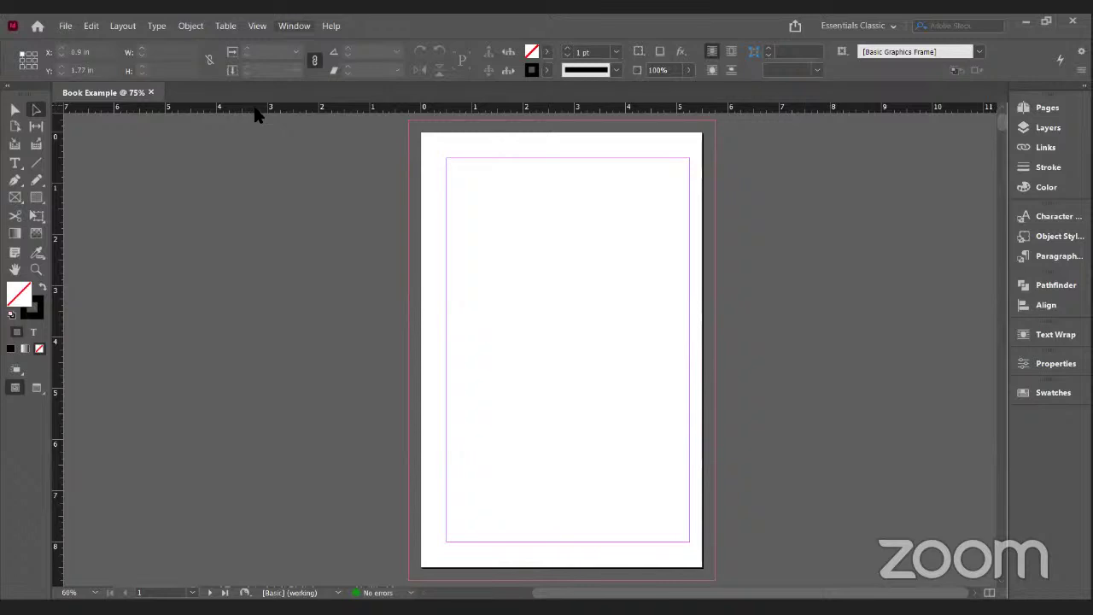
key("alt+w")
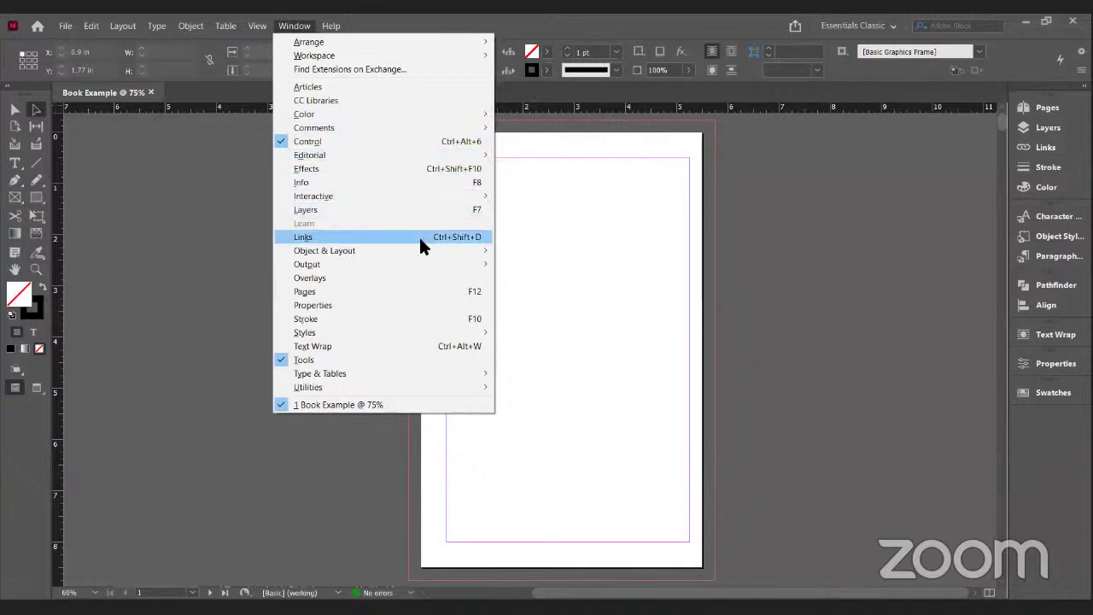
mouse_move(419, 257)
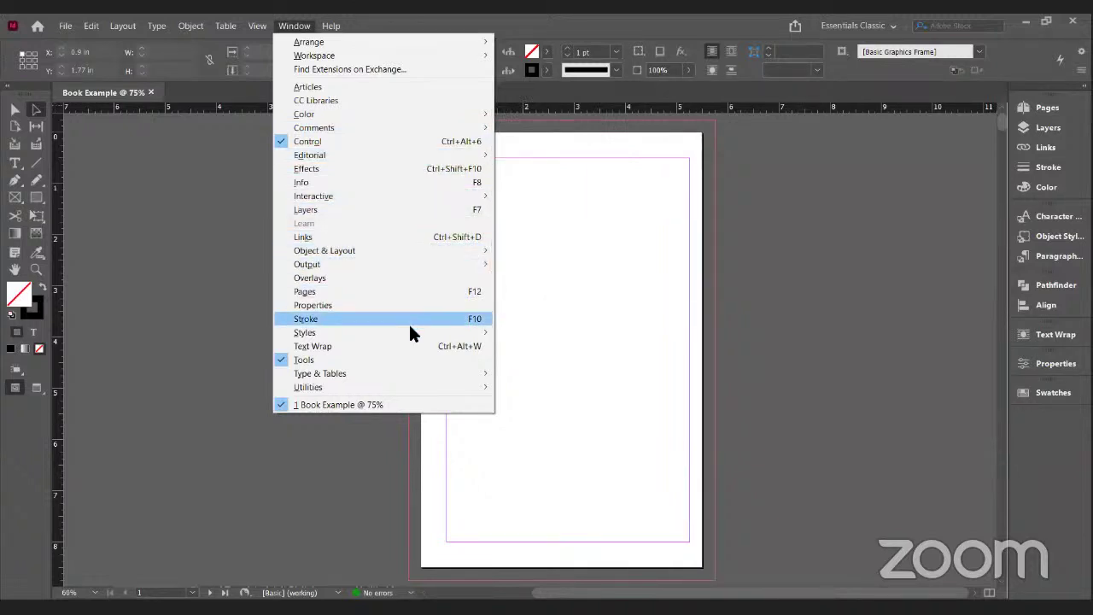
mouse_move(412, 334)
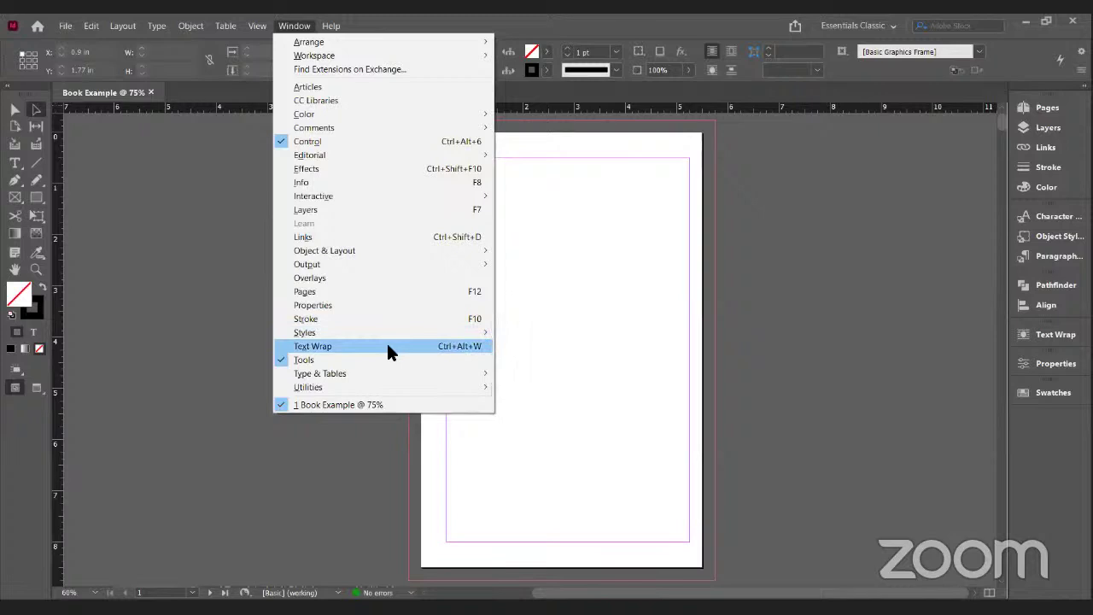
left_click(350, 309)
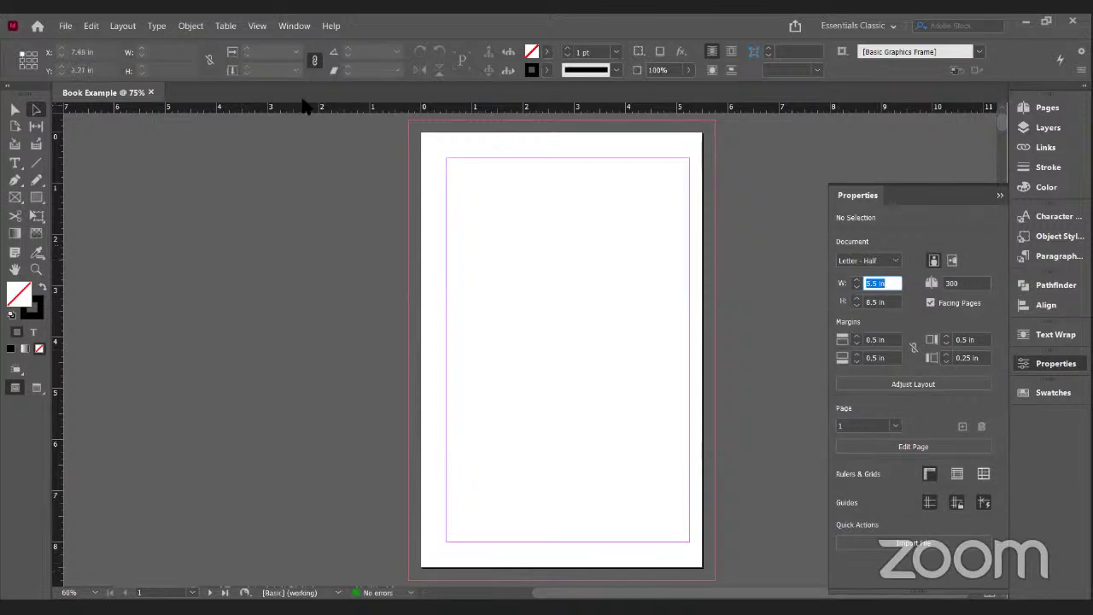
Step: Review the horizontal ruler unit options in the Units & Increments preferences and accept the preferences with Inches kept
left_click(64, 19)
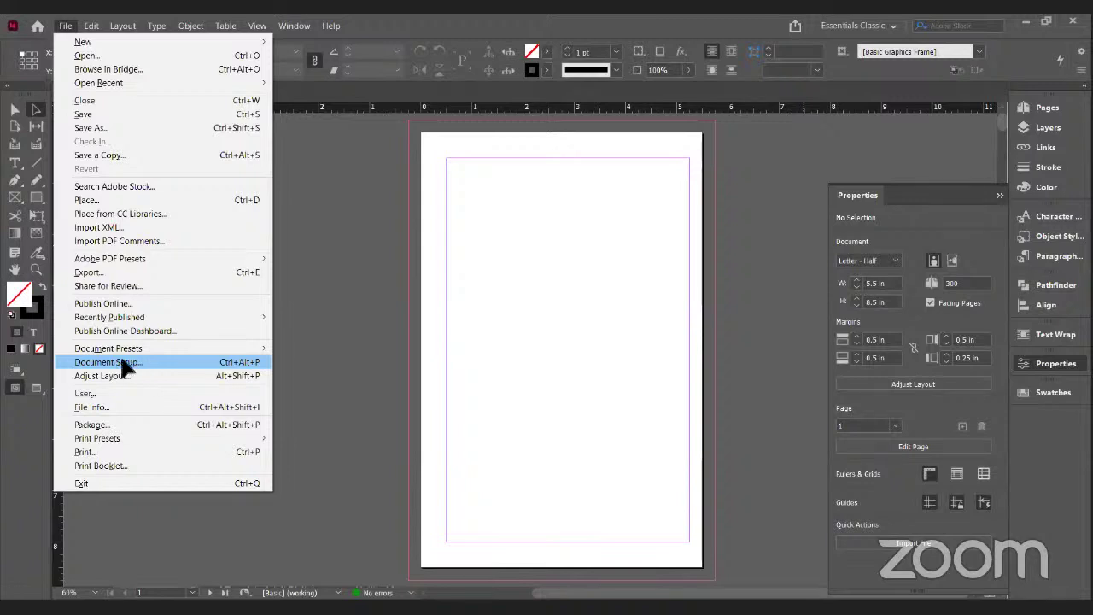
left_click(89, 51)
left_click(91, 27)
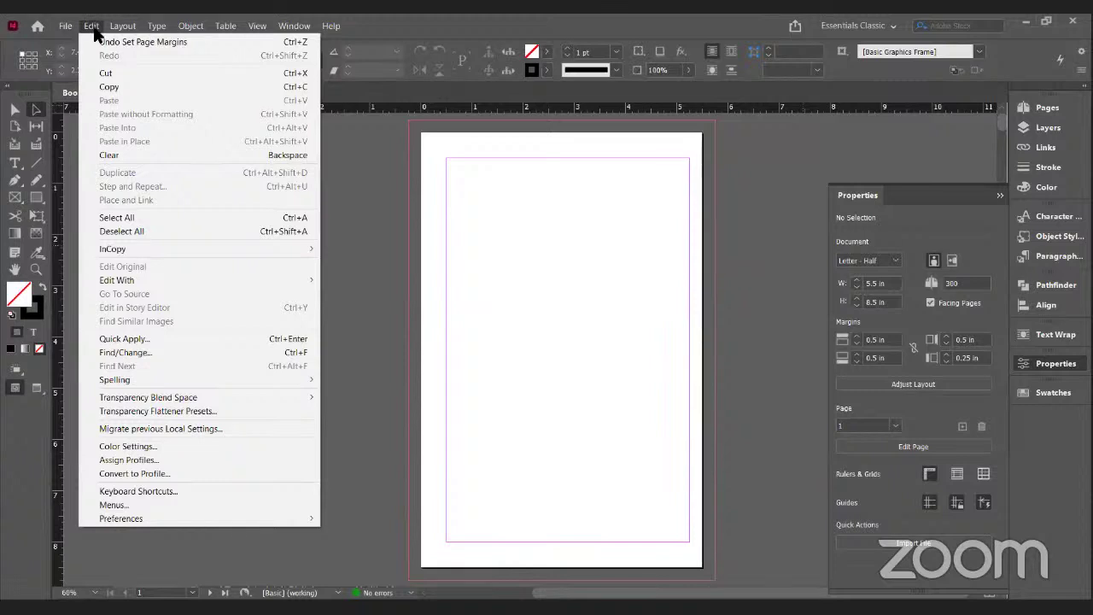
mouse_move(122, 25)
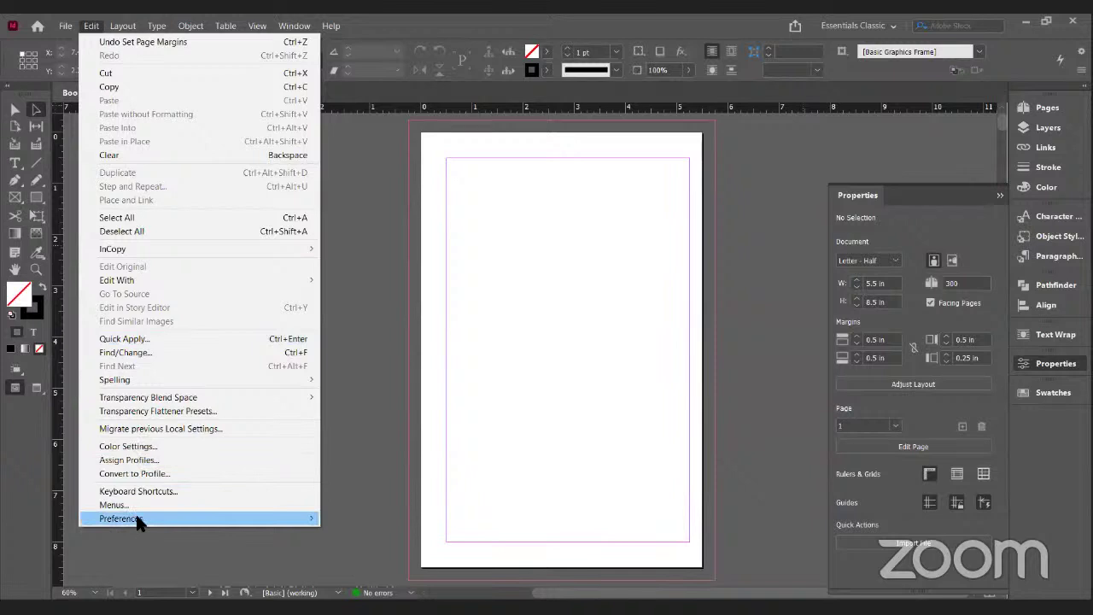
mouse_move(139, 522)
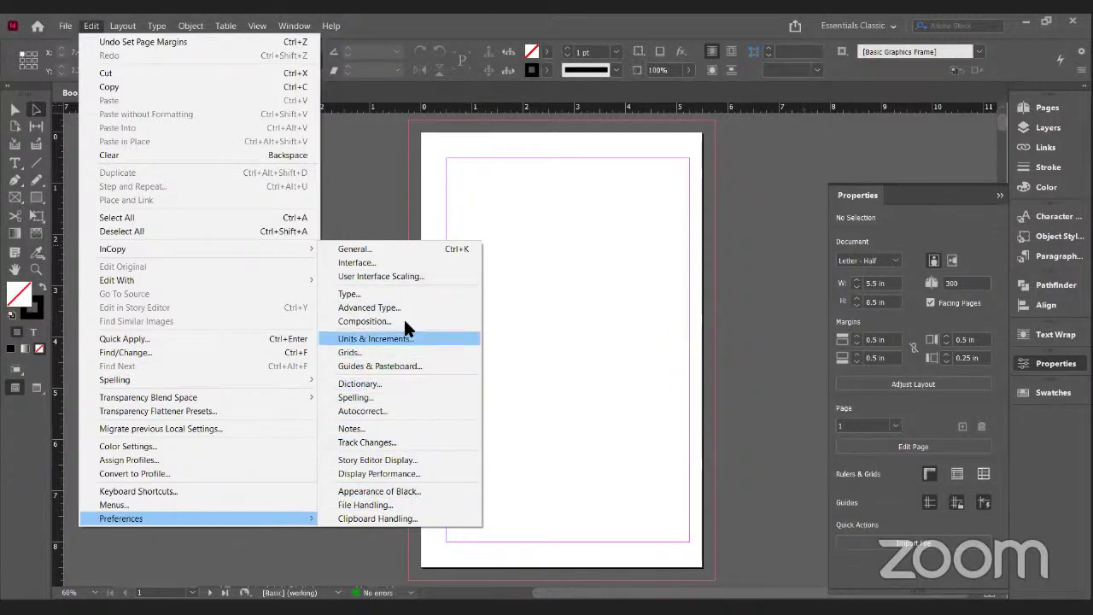
left_click(375, 253)
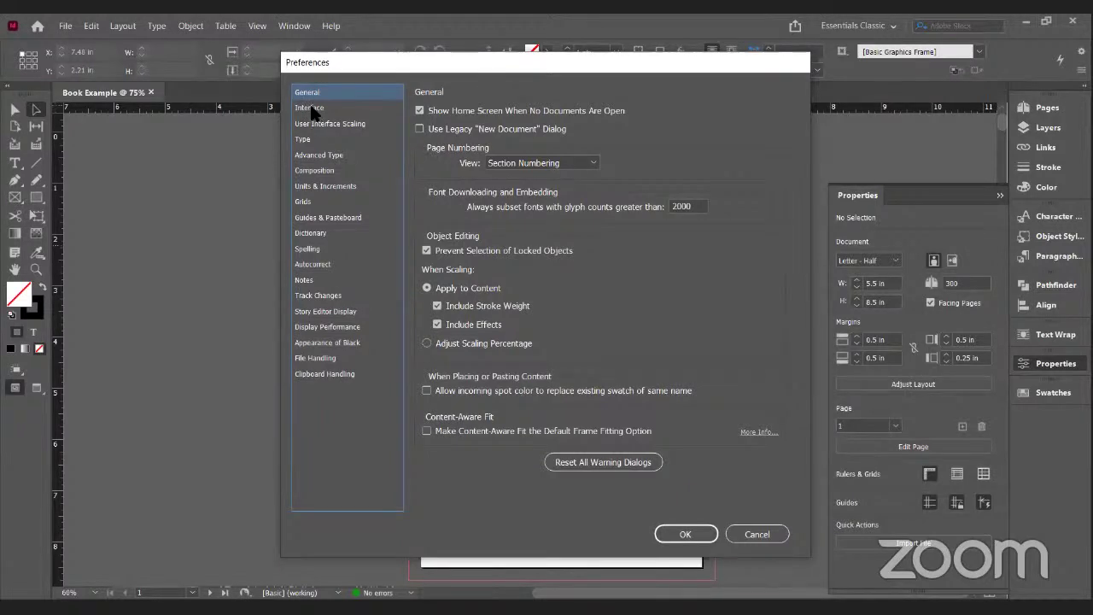
left_click(321, 188)
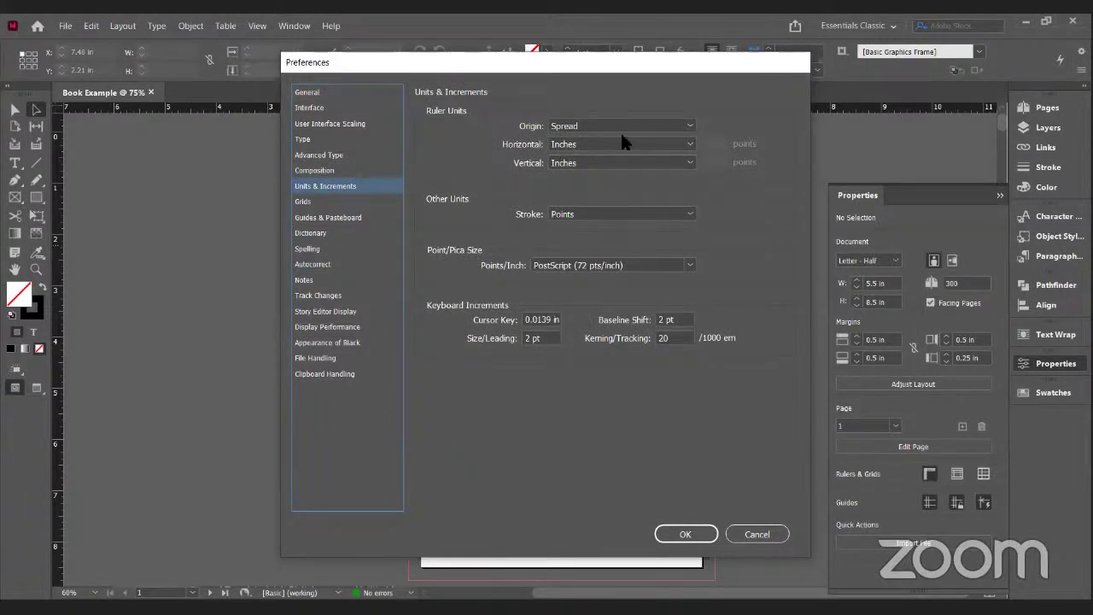
left_click(664, 144)
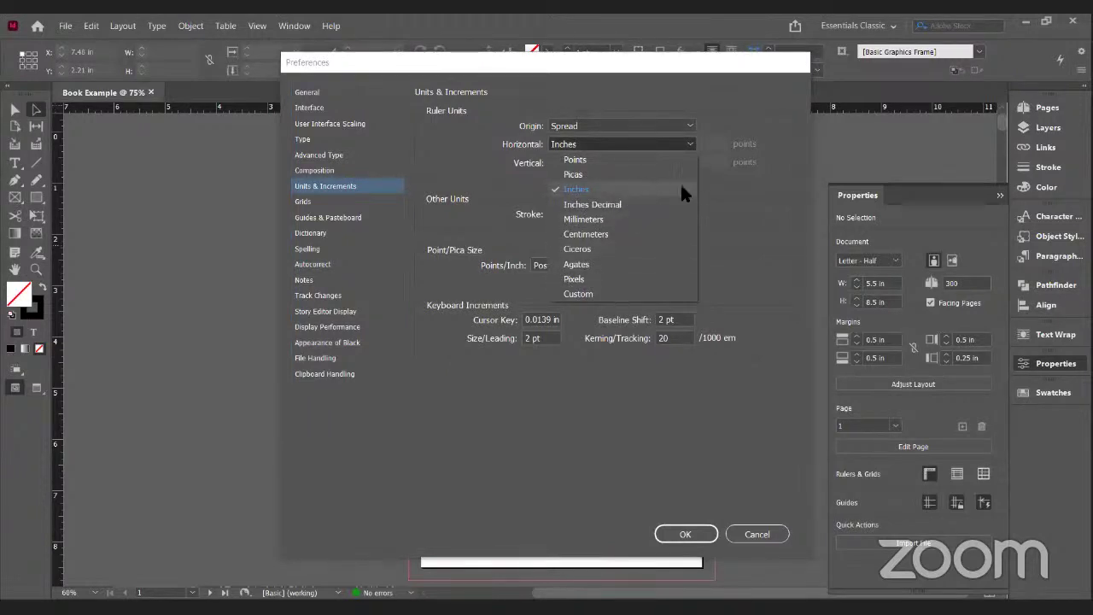
left_click(317, 399)
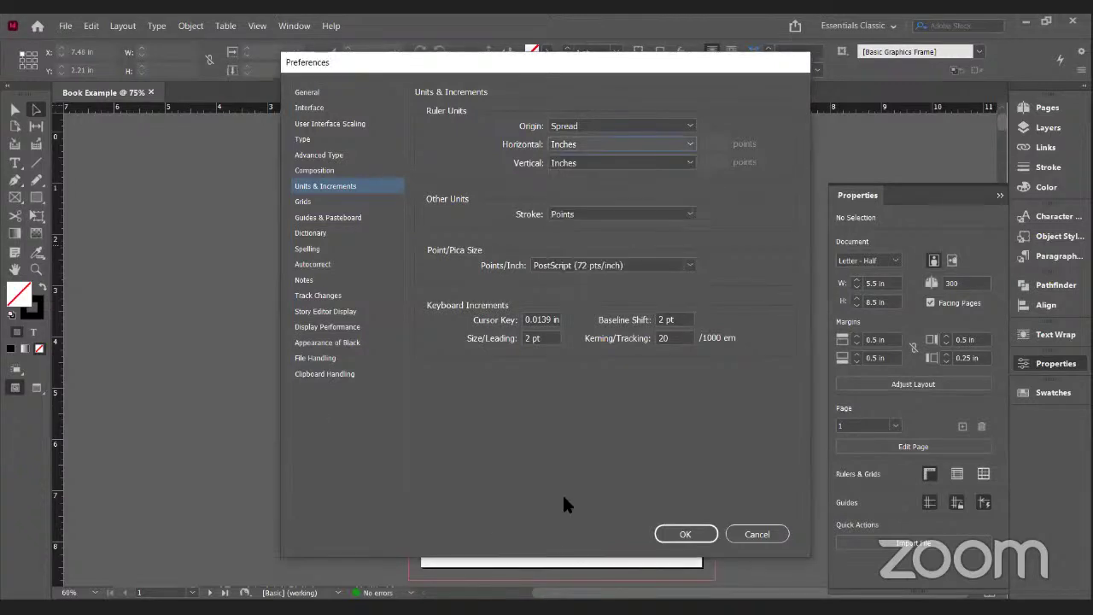
left_click(681, 538)
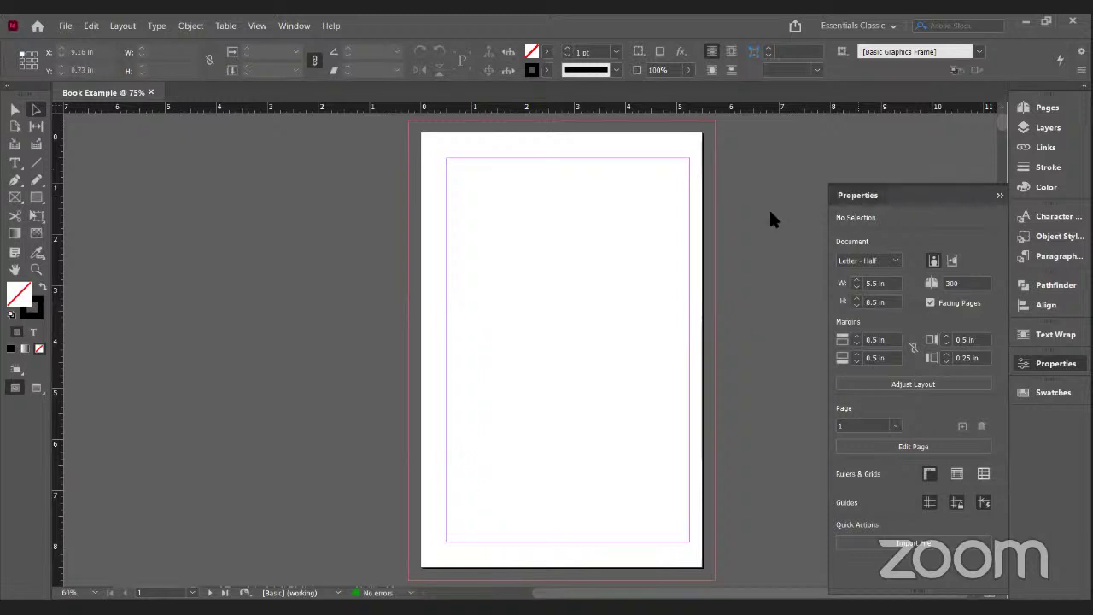
Step: Float the Properties panel over the pasteboard and dock it again below Swatches
left_click_drag(200, 170, 183, 166)
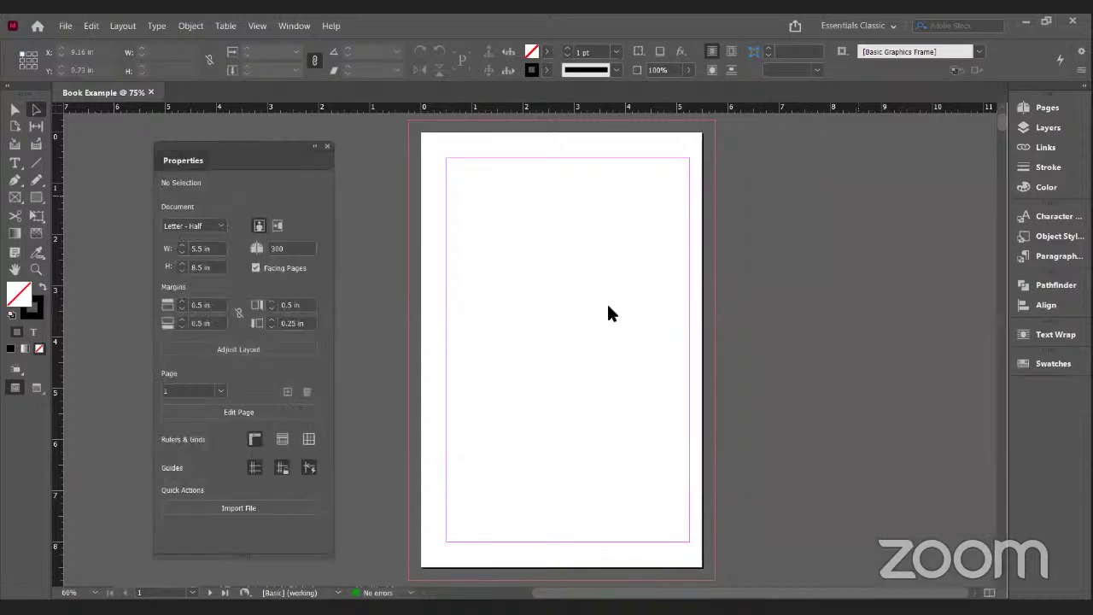
left_click_drag(1061, 399, 1063, 395)
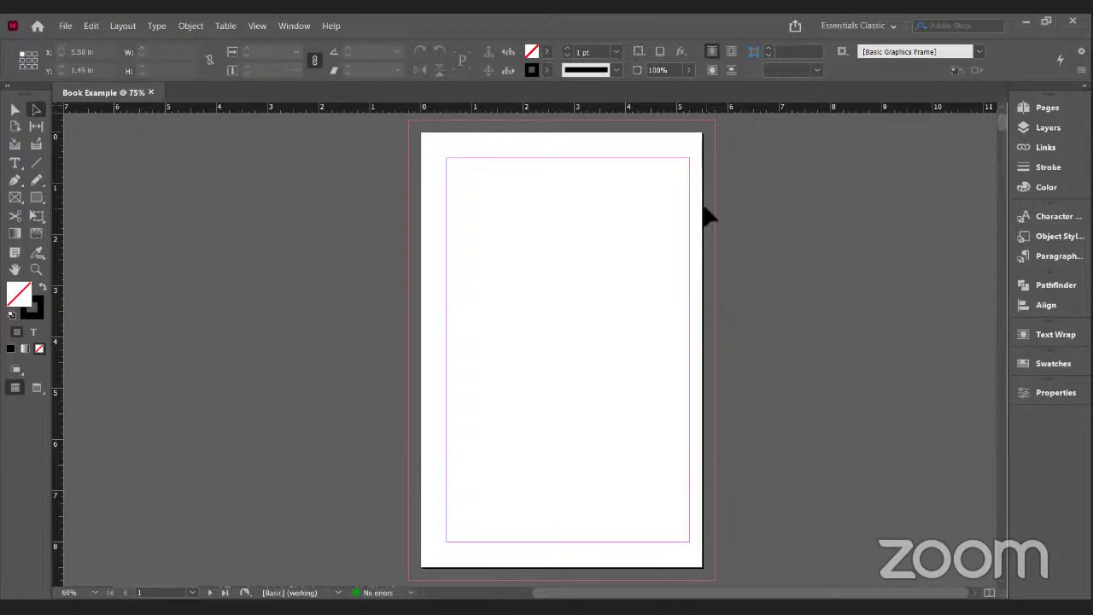
Step: Show the Pages panel, enlarge its parent page area and open the A-Parent spread
left_click(1044, 109)
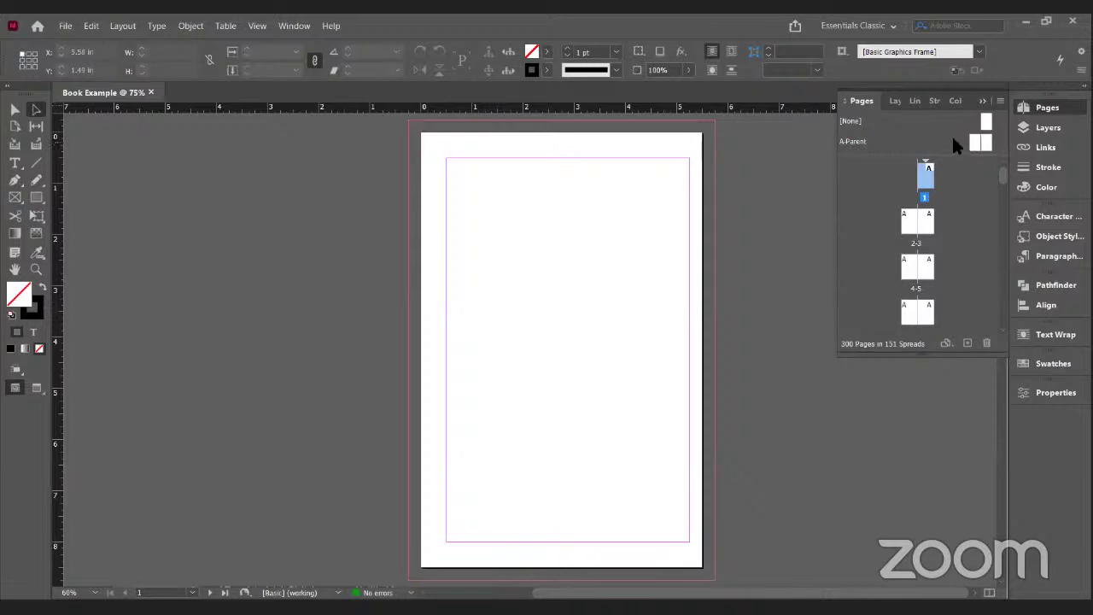
left_click_drag(989, 143, 917, 177)
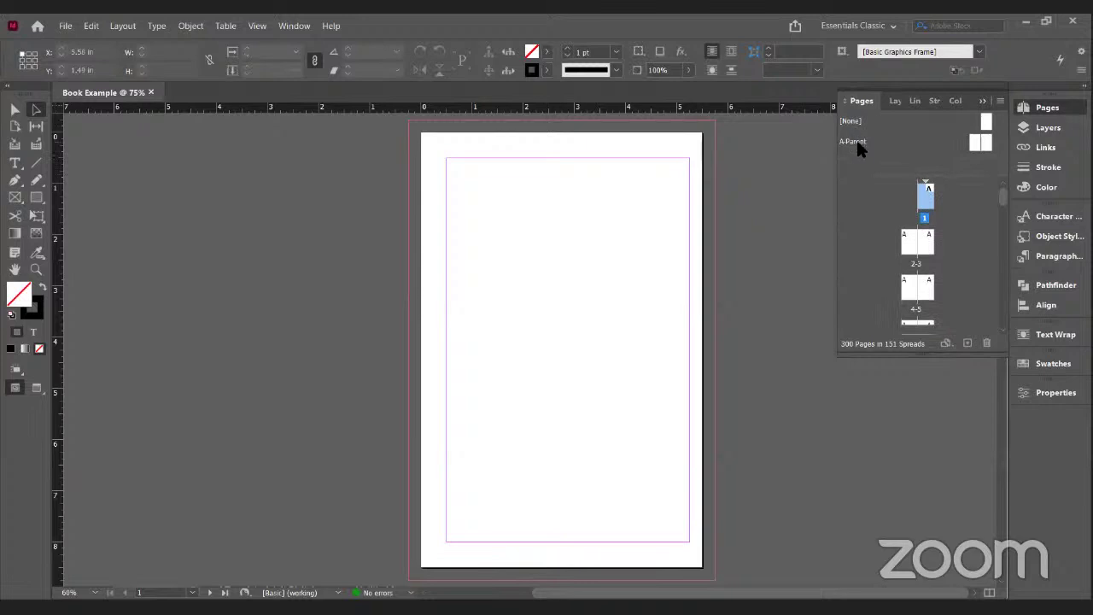
double_click(857, 142)
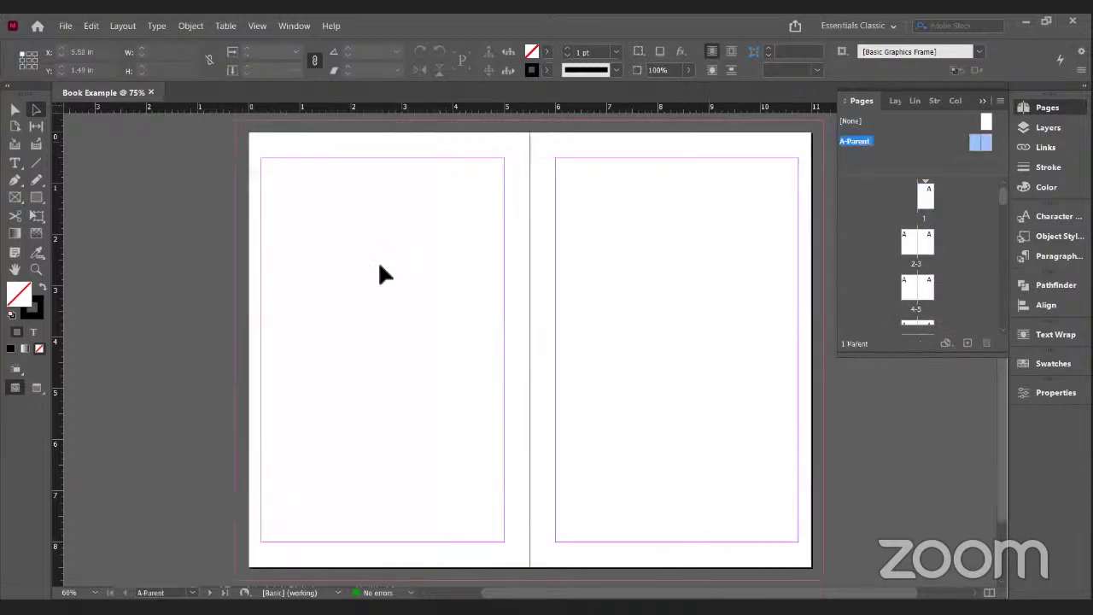
double_click(866, 145)
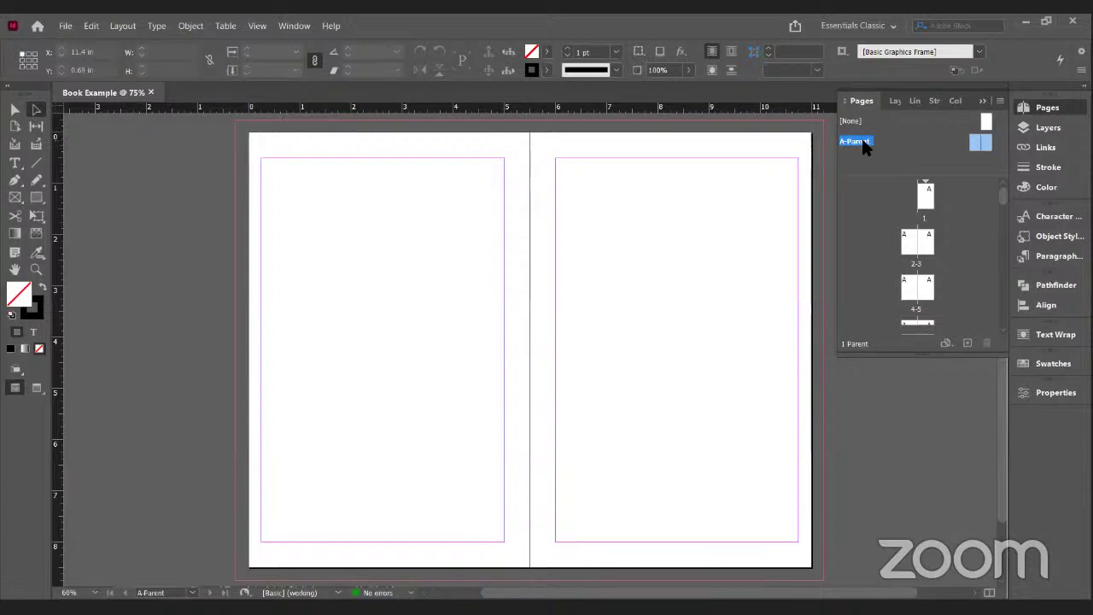
right_click(862, 147)
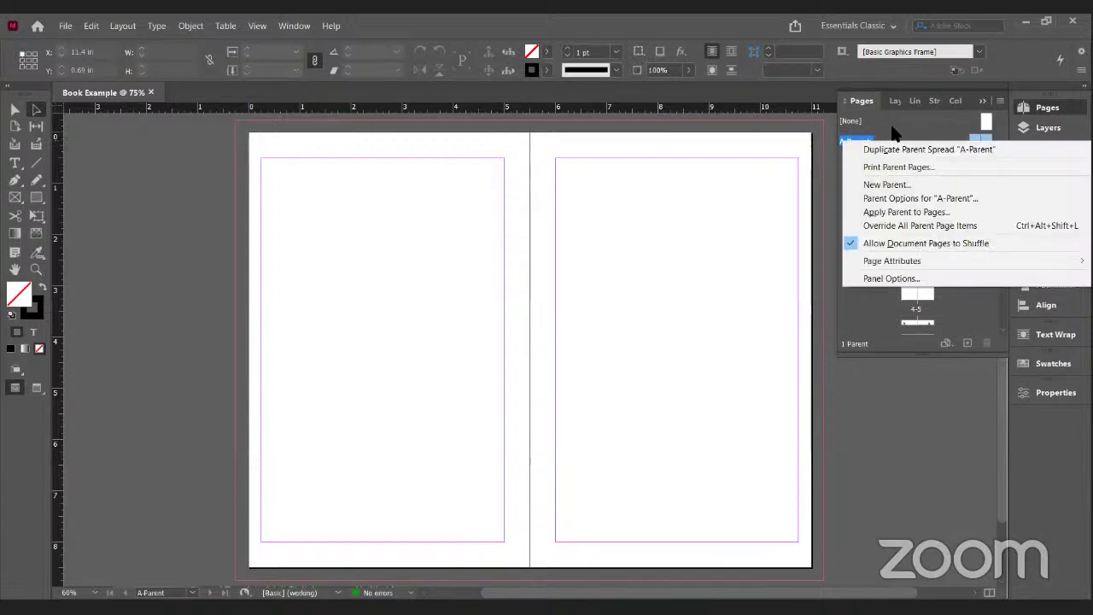
left_click(870, 137)
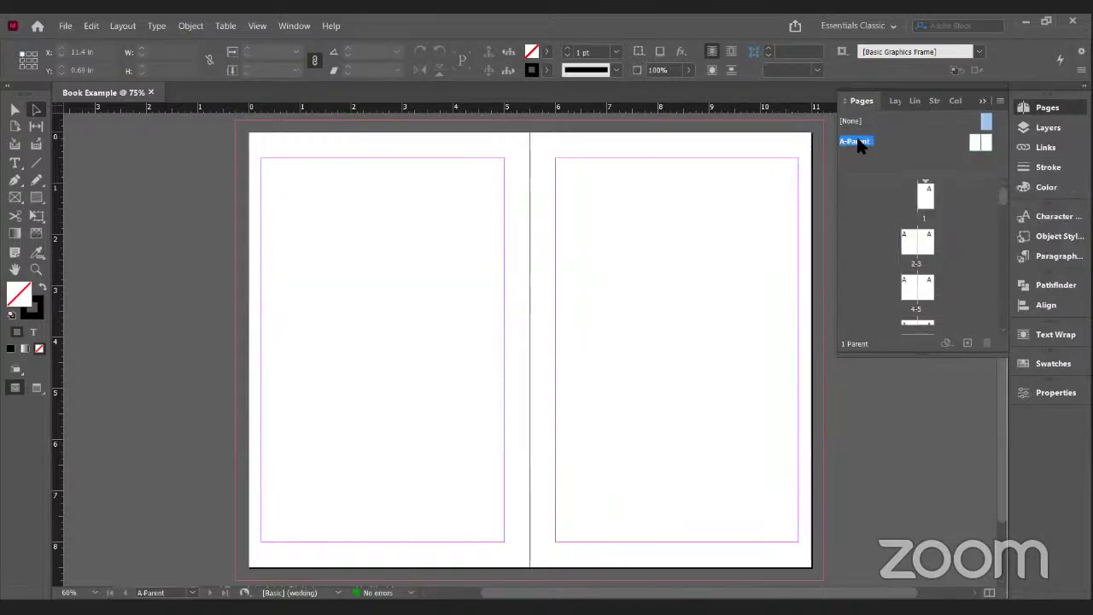
left_click(860, 145)
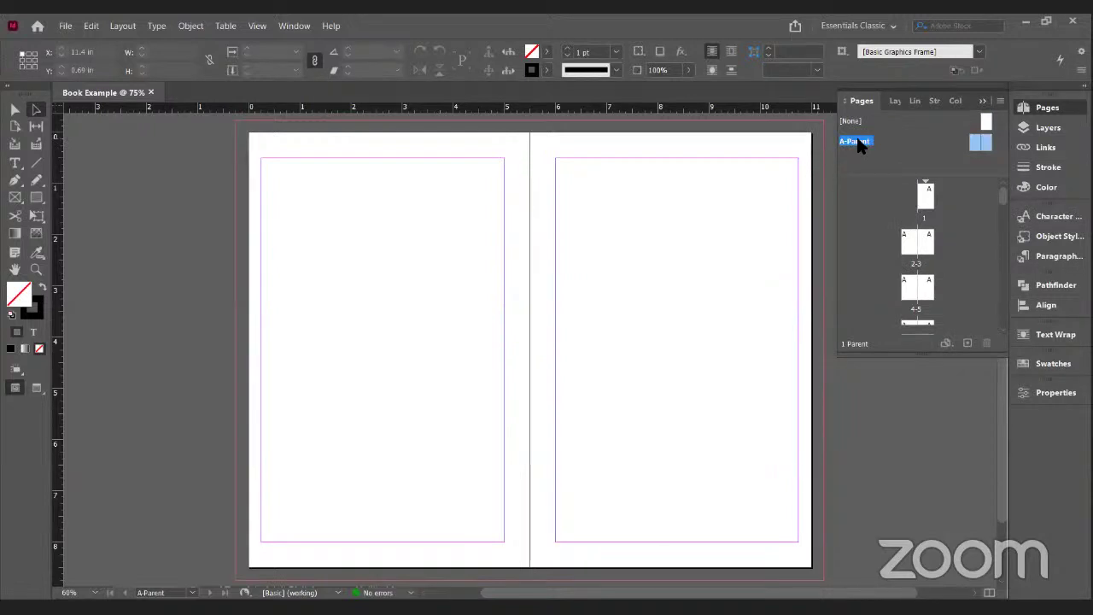
Step: Add a second parent spread, try applying it to pages 2-3 and reapply A-Parent there
left_click(969, 346)
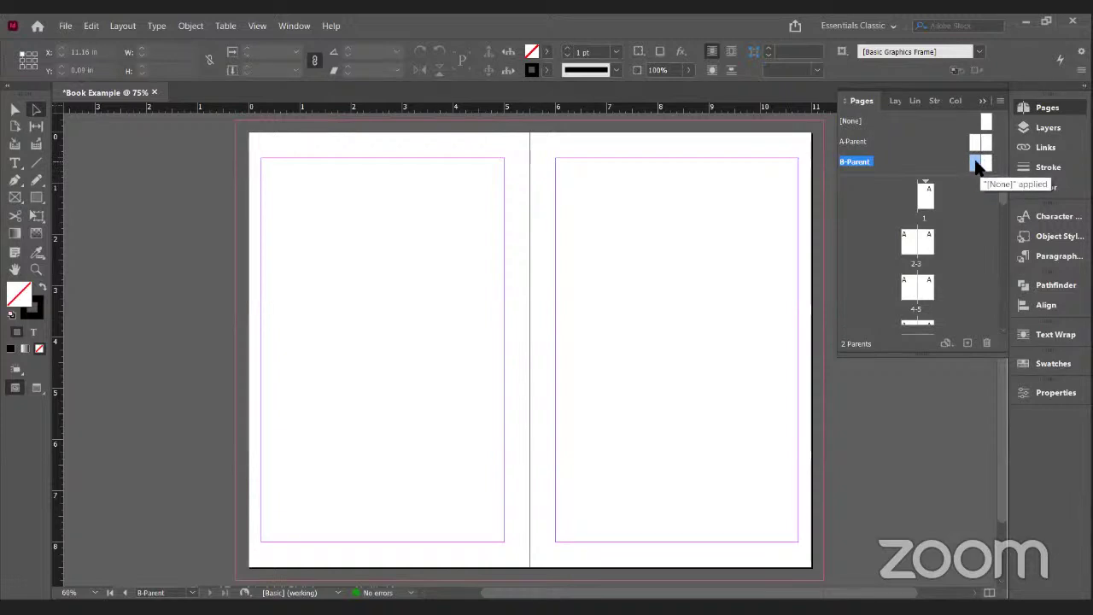
left_click_drag(979, 167, 914, 242)
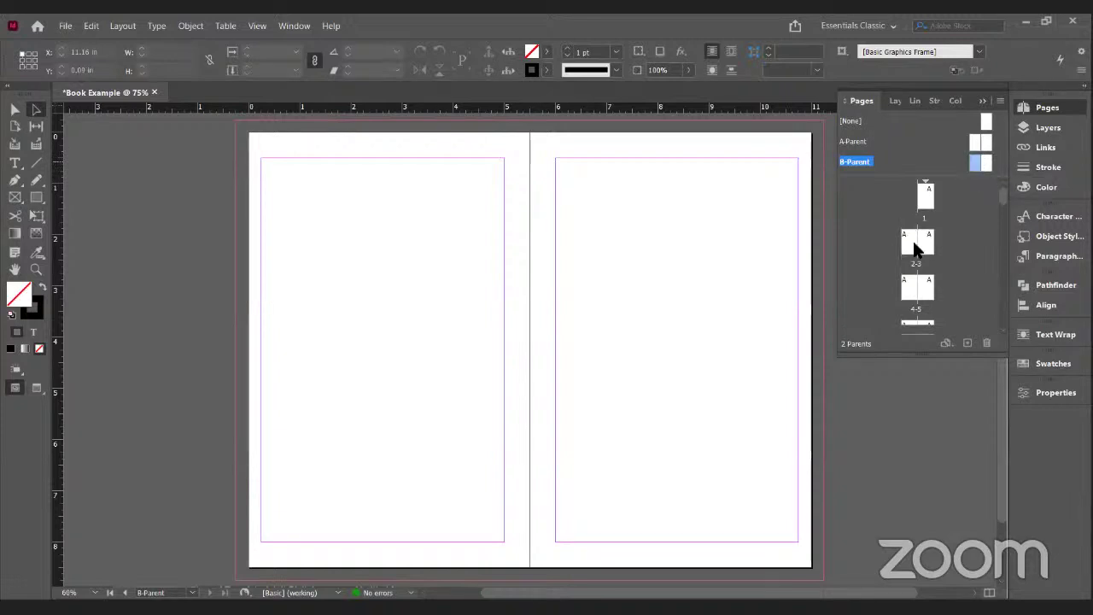
left_click_drag(979, 142, 910, 248)
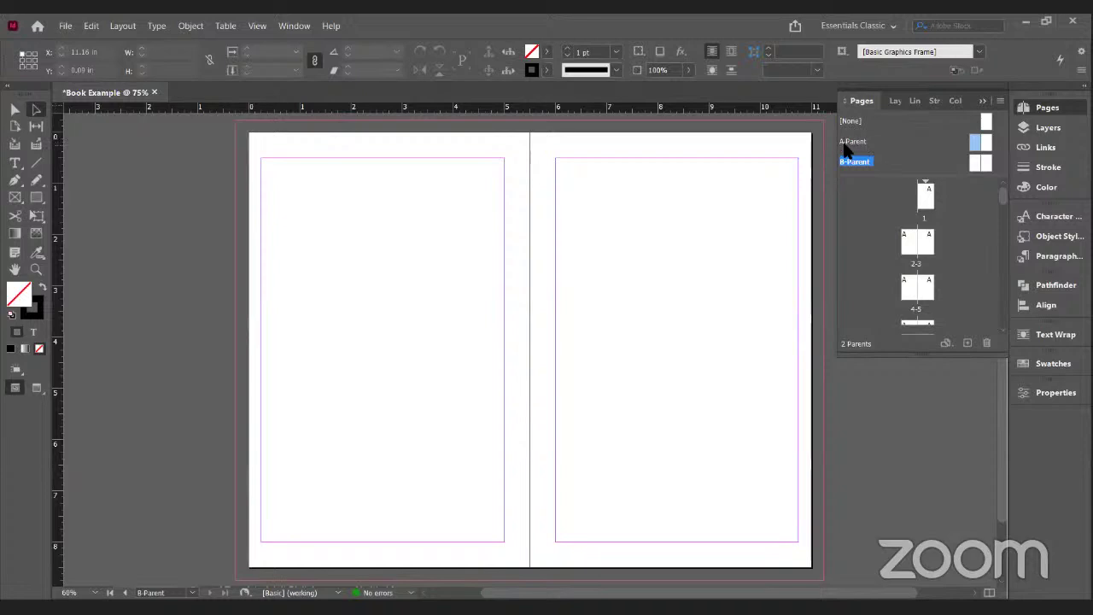
Step: Add two more parent spreads and delete the left page of C-Parent
left_click_drag(897, 168, 970, 352)
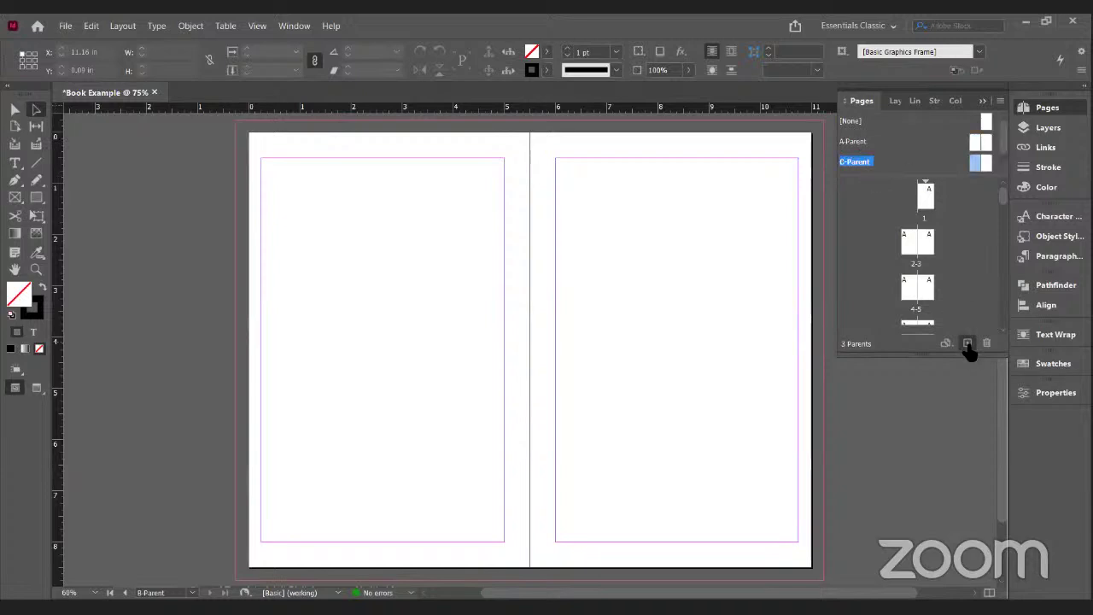
left_click(969, 345)
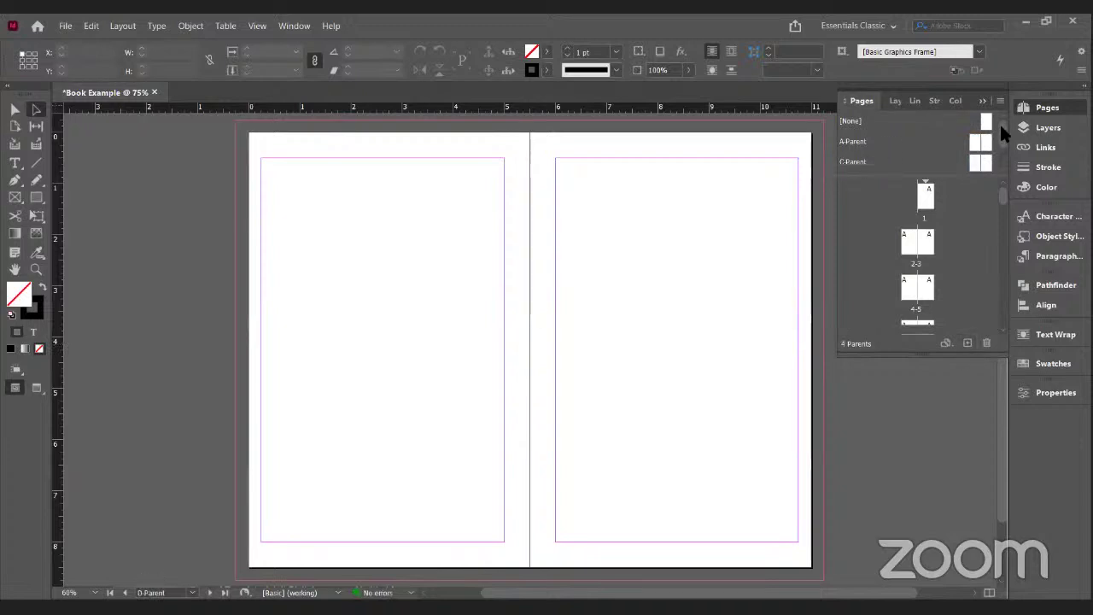
scroll(1003, 175, "down", 2)
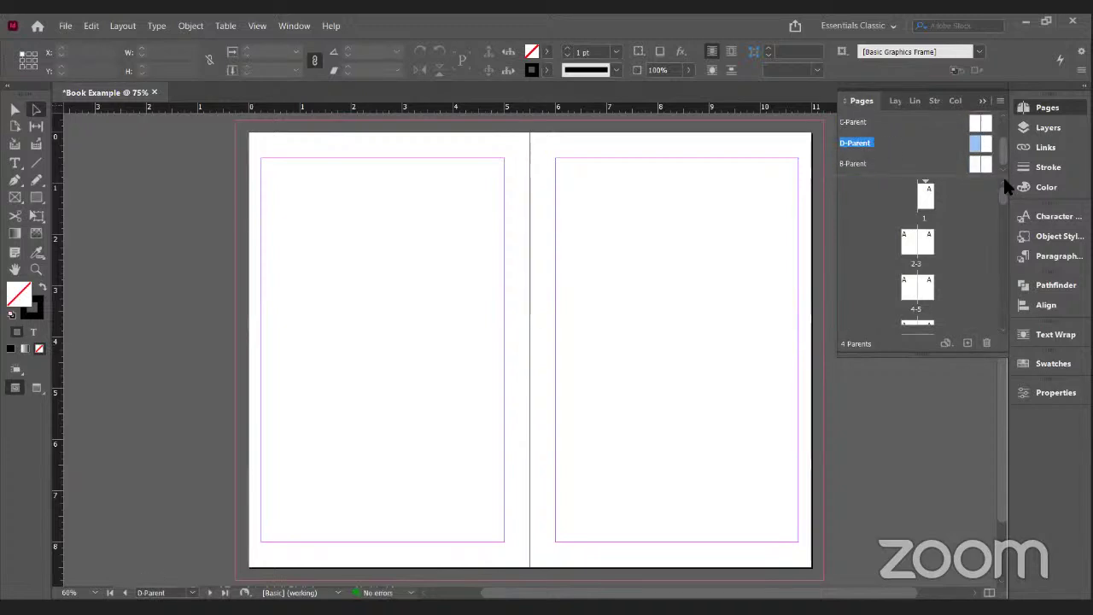
scroll(1004, 177, "up", 2)
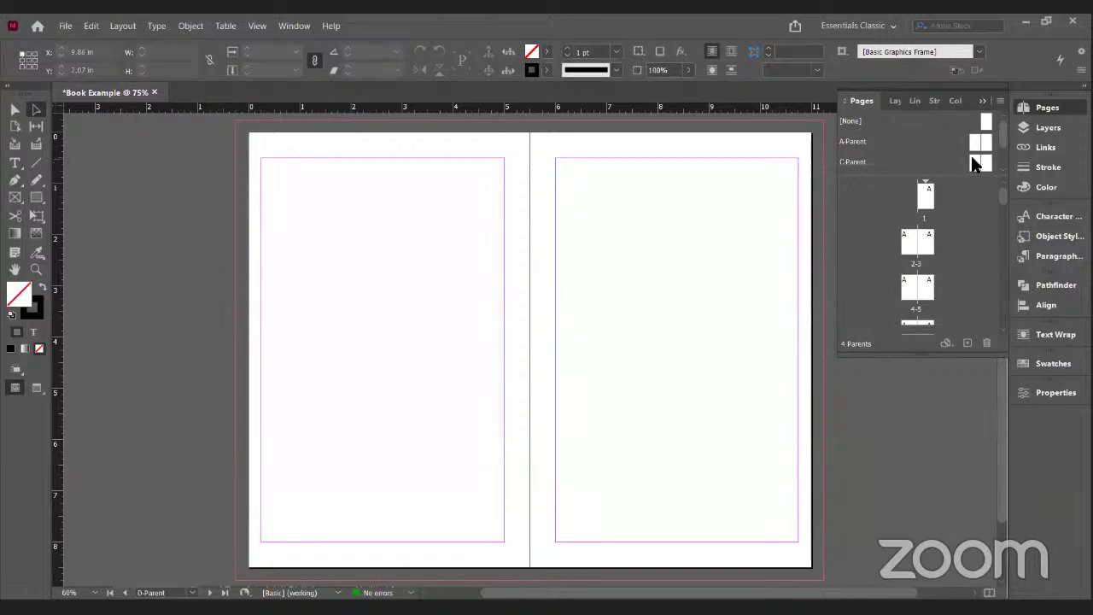
left_click_drag(974, 163, 988, 344)
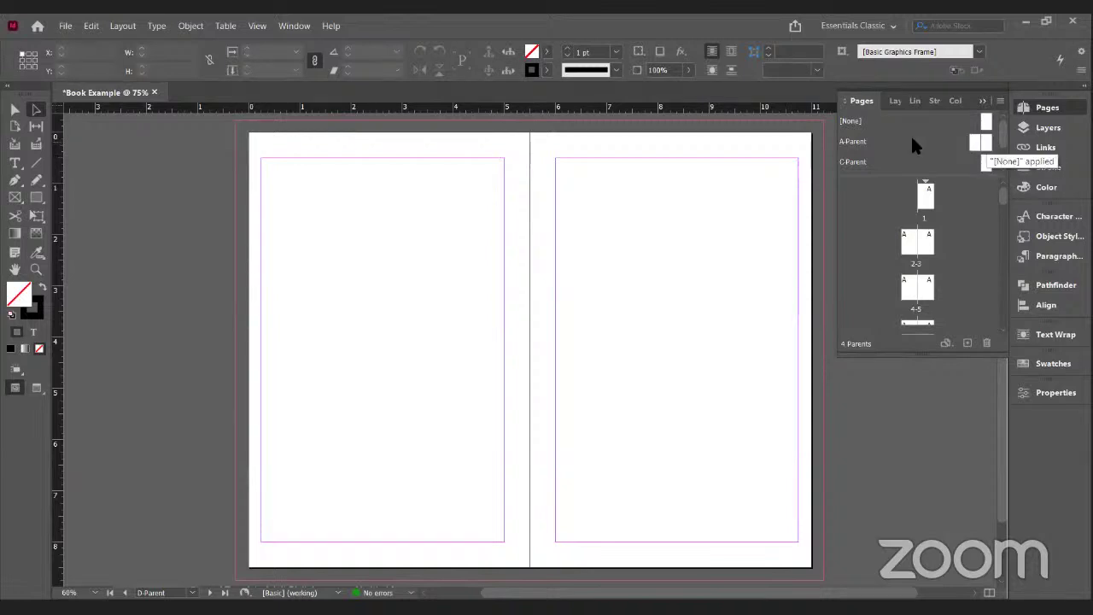
Step: Compare A-Parent with document page 2 and return to the A-Parent spread
double_click(972, 147)
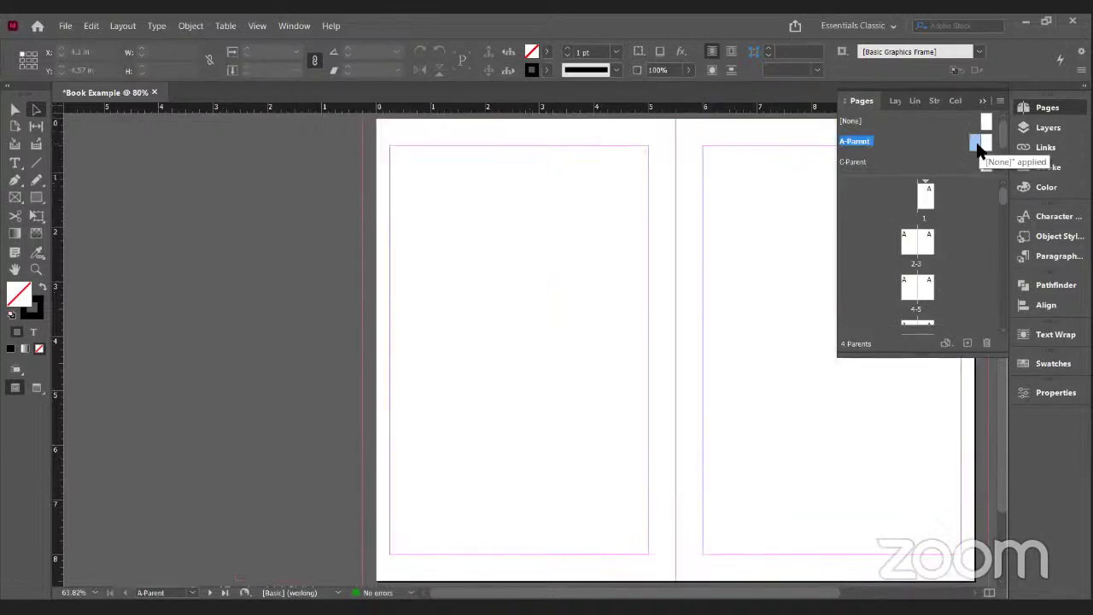
double_click(908, 243)
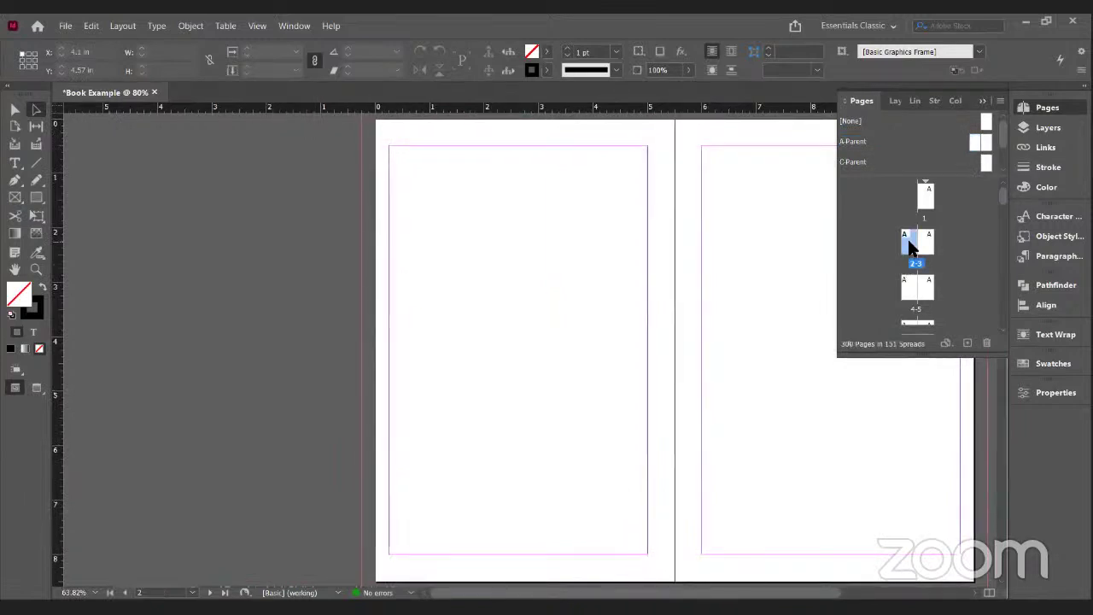
double_click(979, 149)
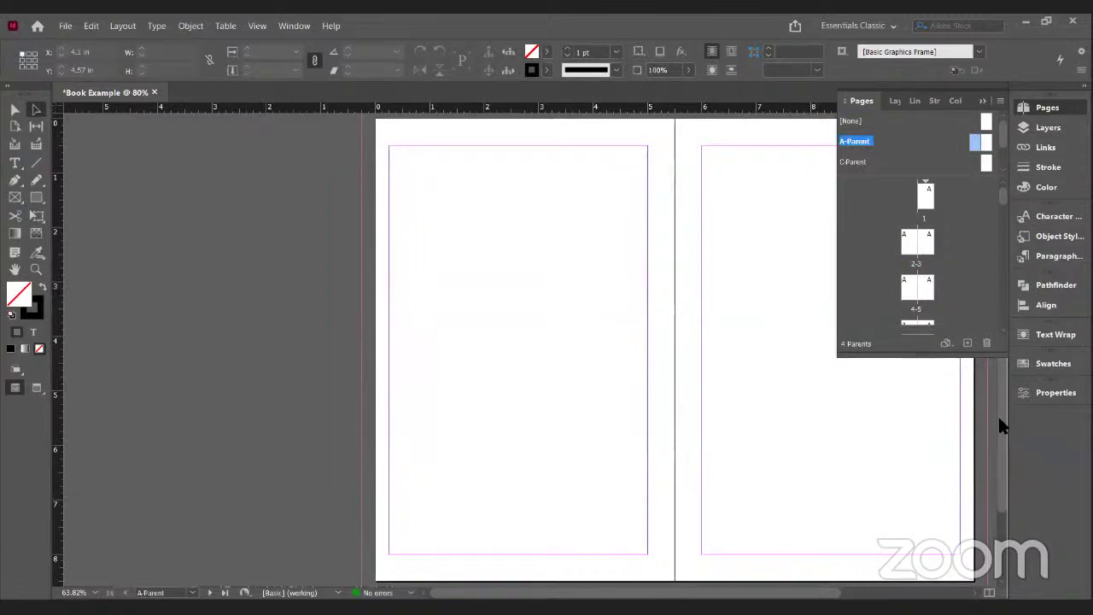
mouse_move(1000, 419)
left_mouse_down()
mouse_move(997, 455)
mouse_move(1000, 411)
left_mouse_up()
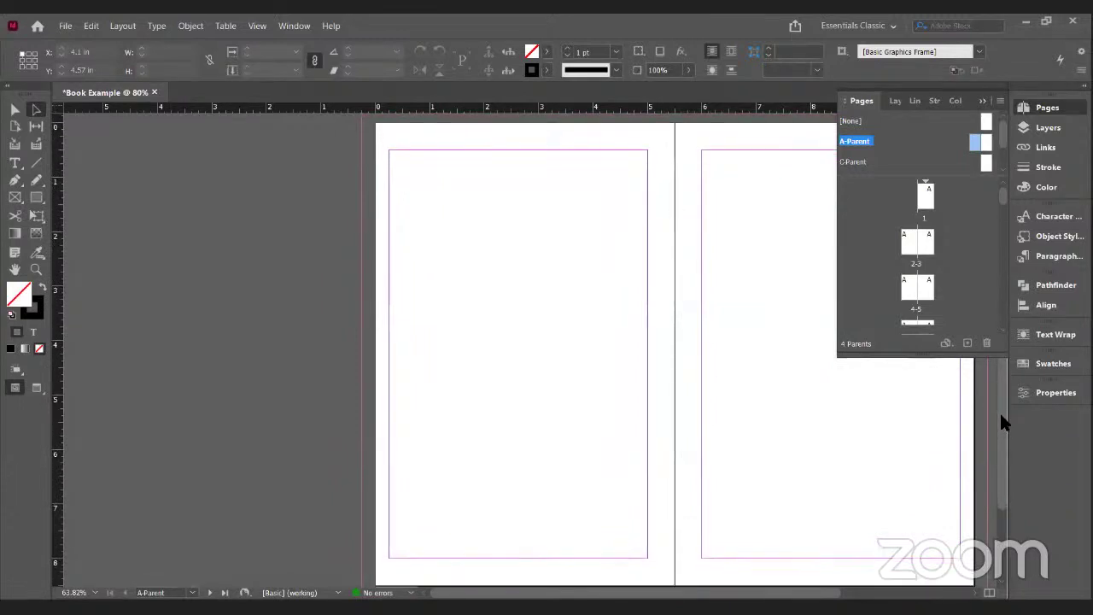
Step: Select document page 2 for another look and reopen the A-Parent spread for editing
left_click(910, 249, "alt")
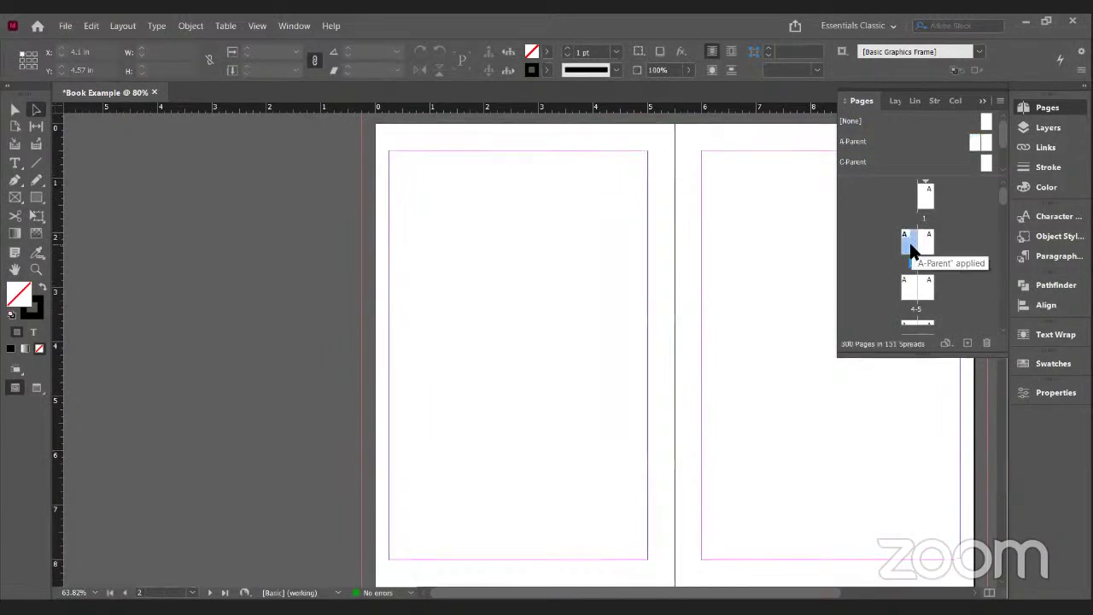
left_click(1044, 106)
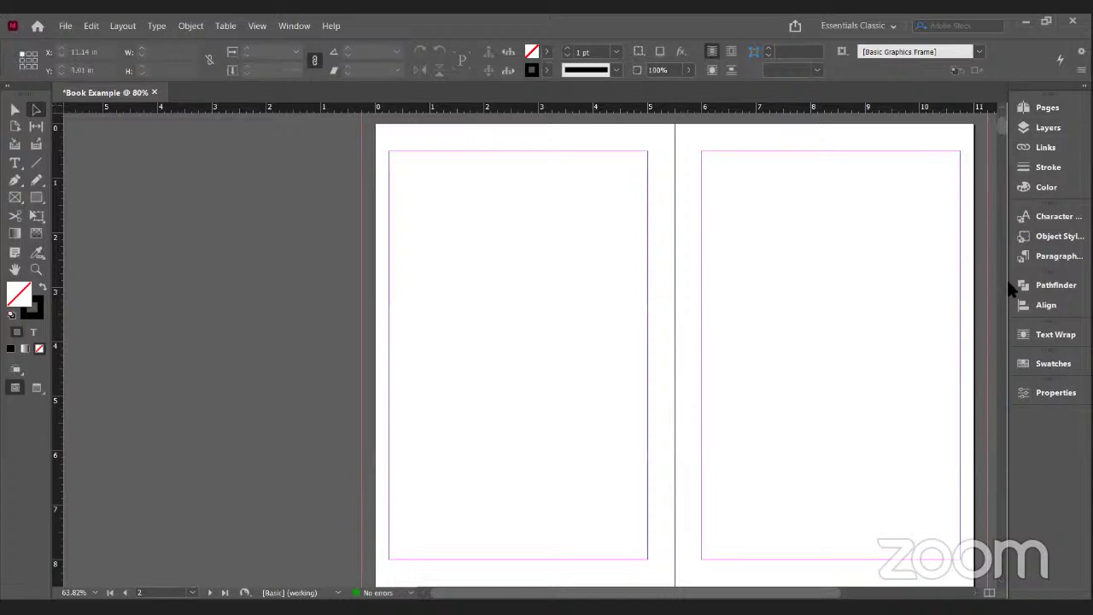
left_click(1048, 109)
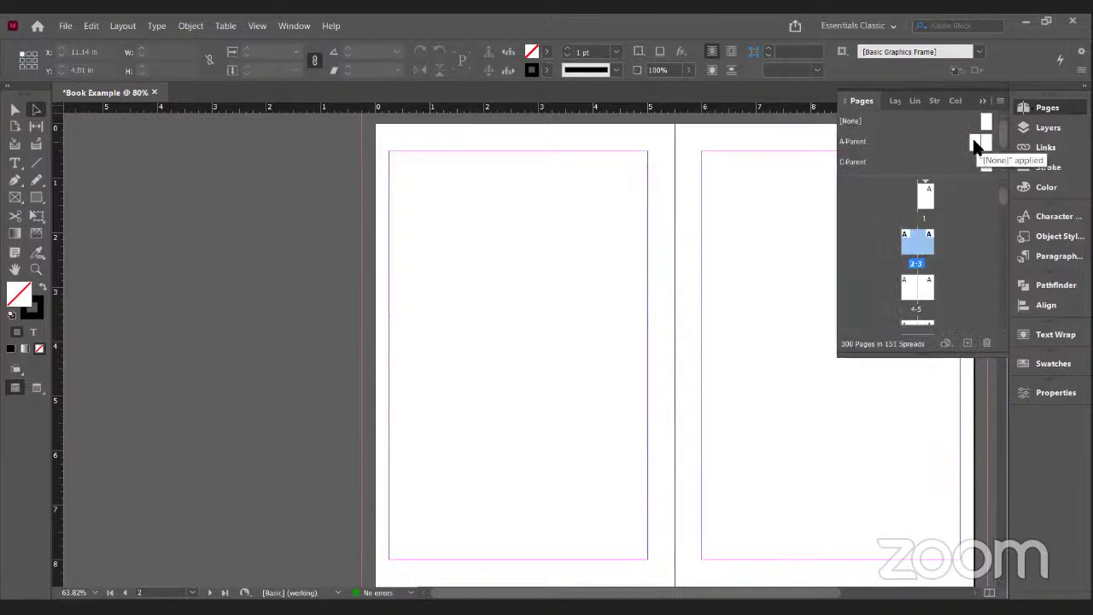
double_click(977, 146)
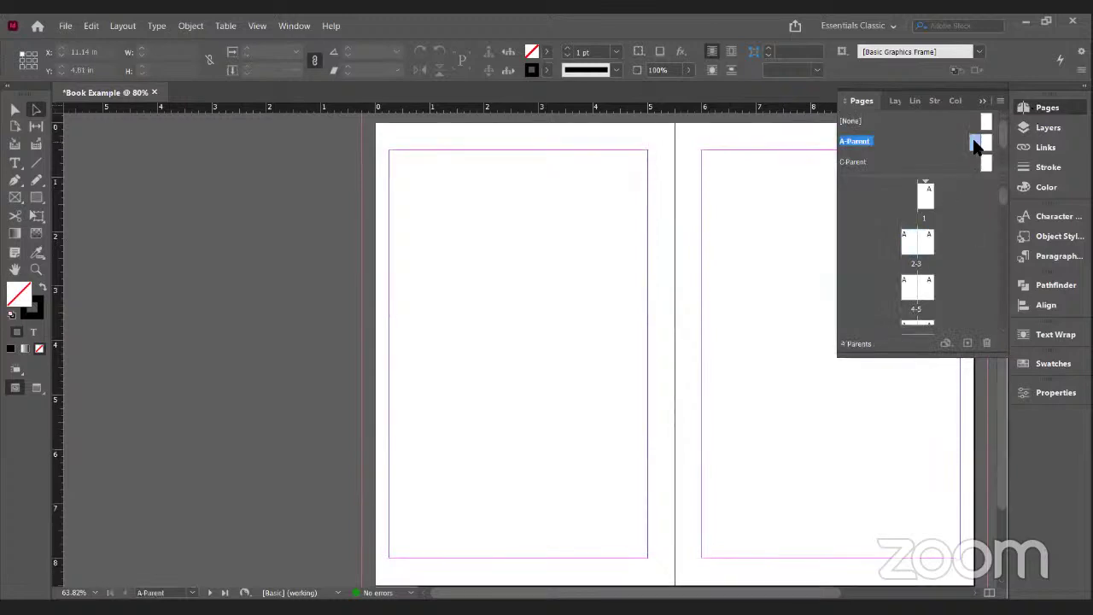
left_click_drag(980, 143, 886, 276)
left_click_drag(885, 276, 863, 272)
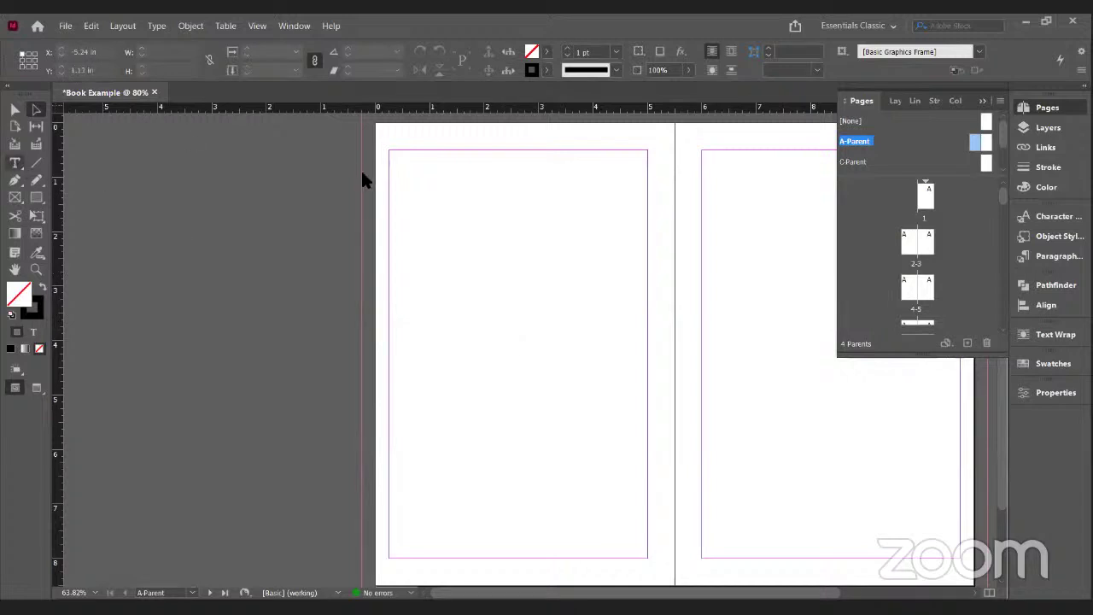
Step: Draw a 4.75 by 7.5 in text frame filling the margins of A-Parent's left page and select it as an object
key("t")
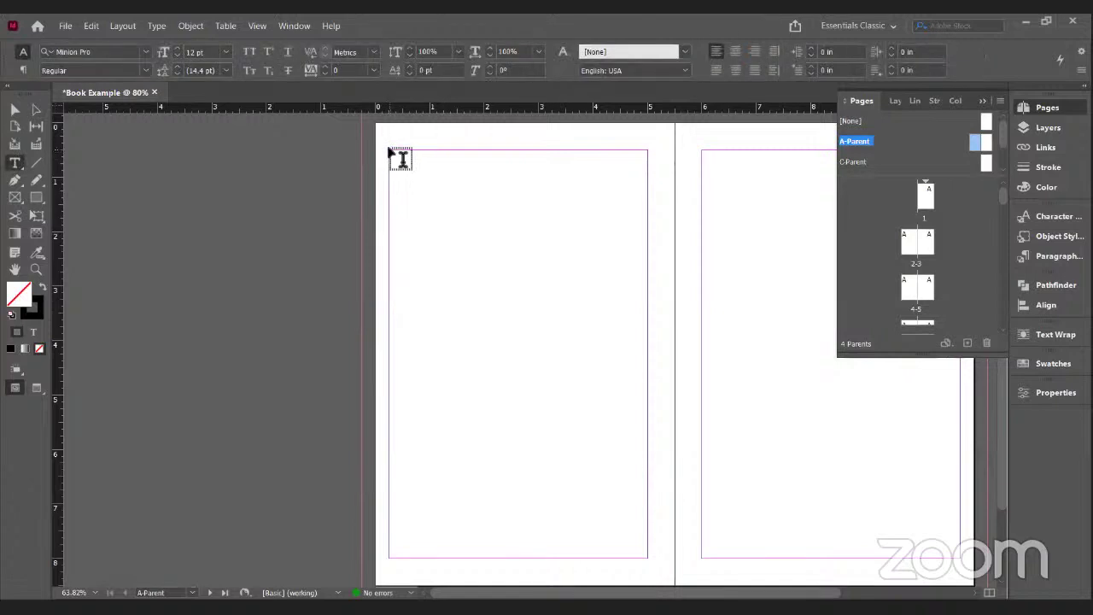
left_click_drag(400, 157, 650, 562)
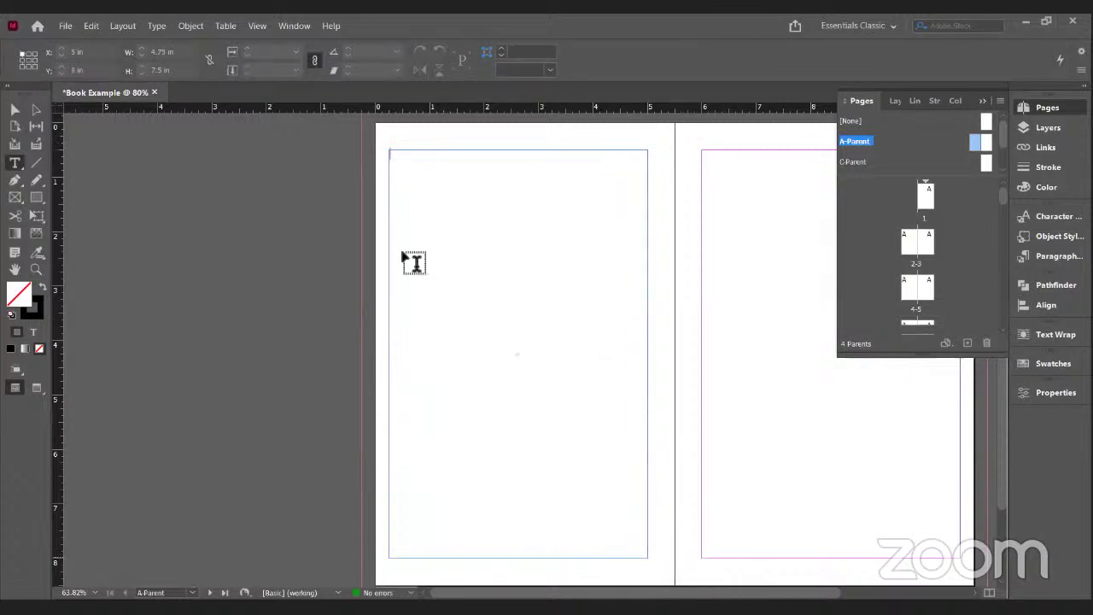
left_click(366, 338)
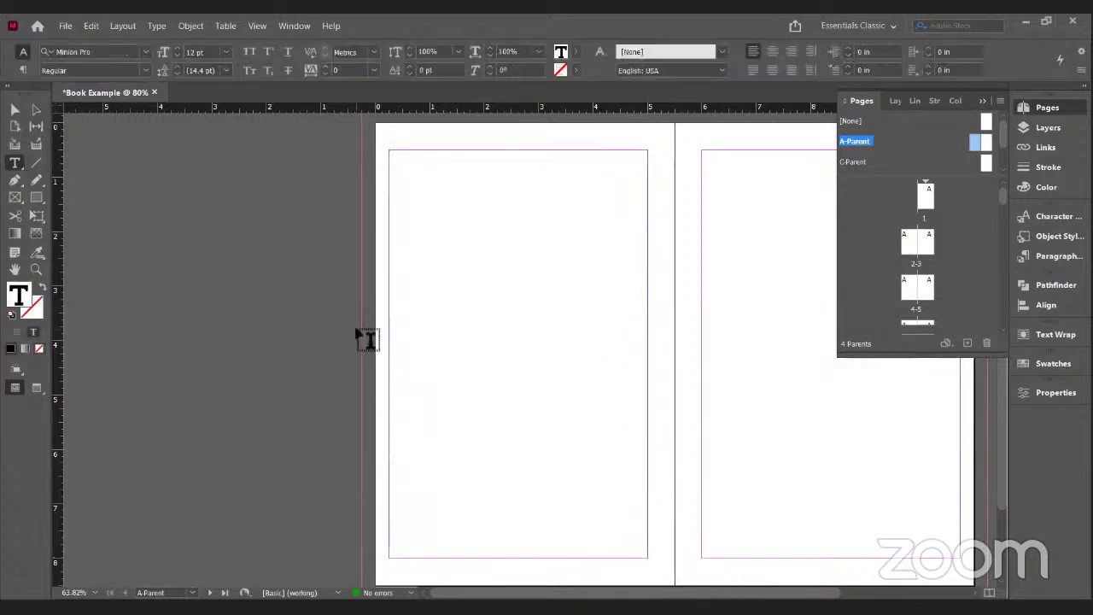
left_click(37, 111)
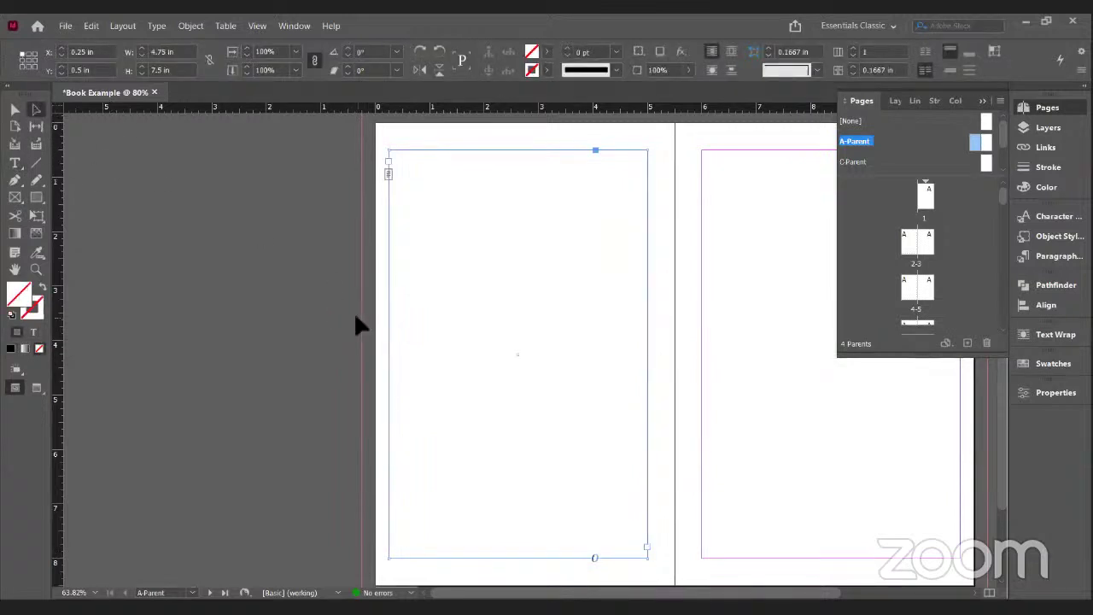
Step: Thread the left page's text frame into a new frame filling the margins of A-Parent's right page
left_click(646, 546)
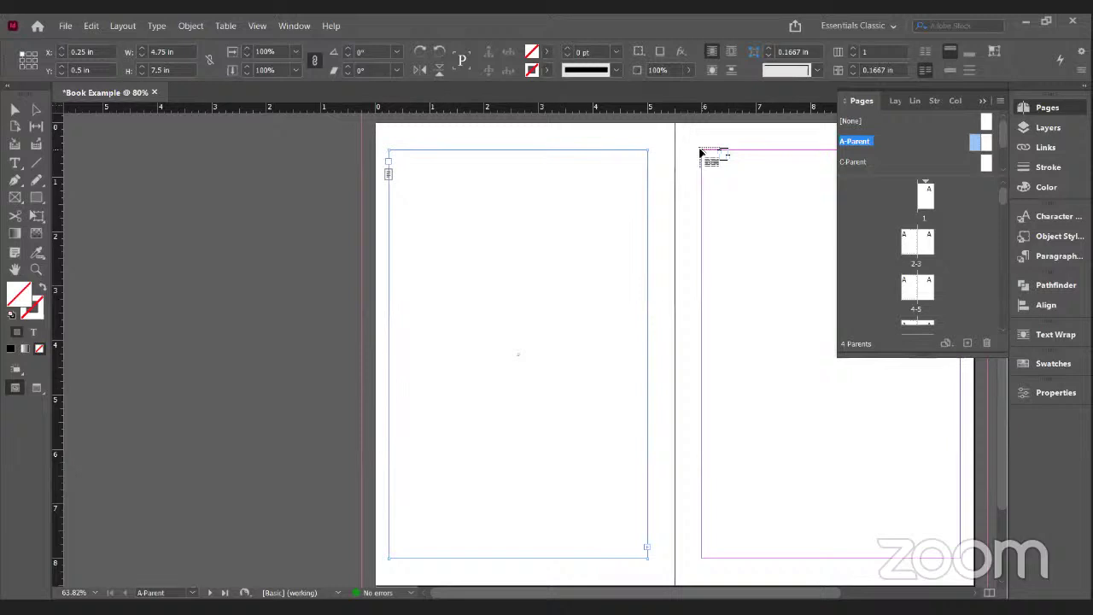
left_click(699, 150)
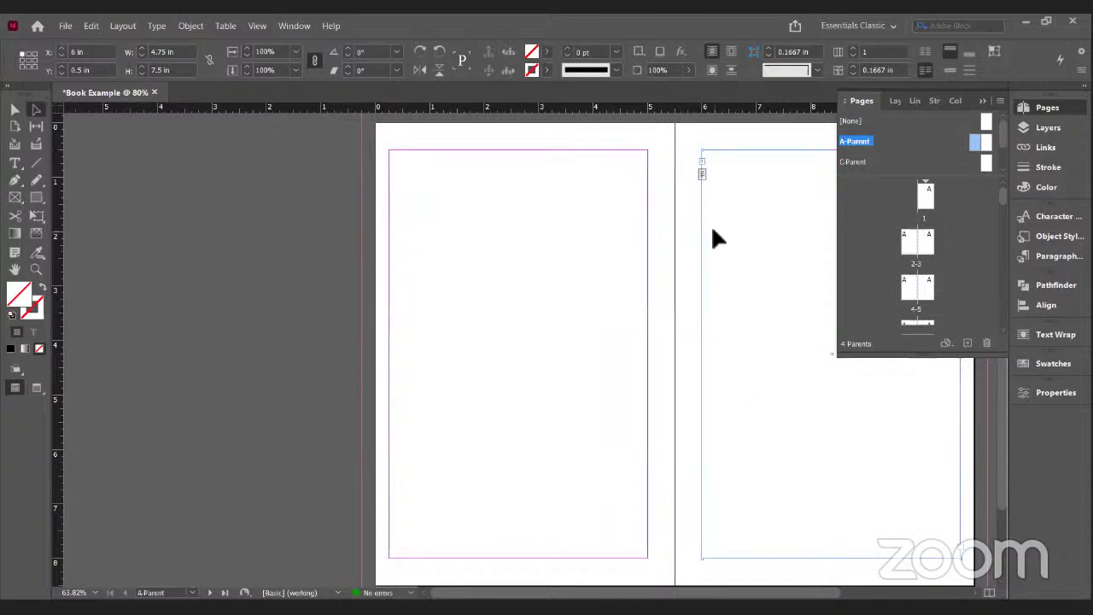
left_click(601, 183)
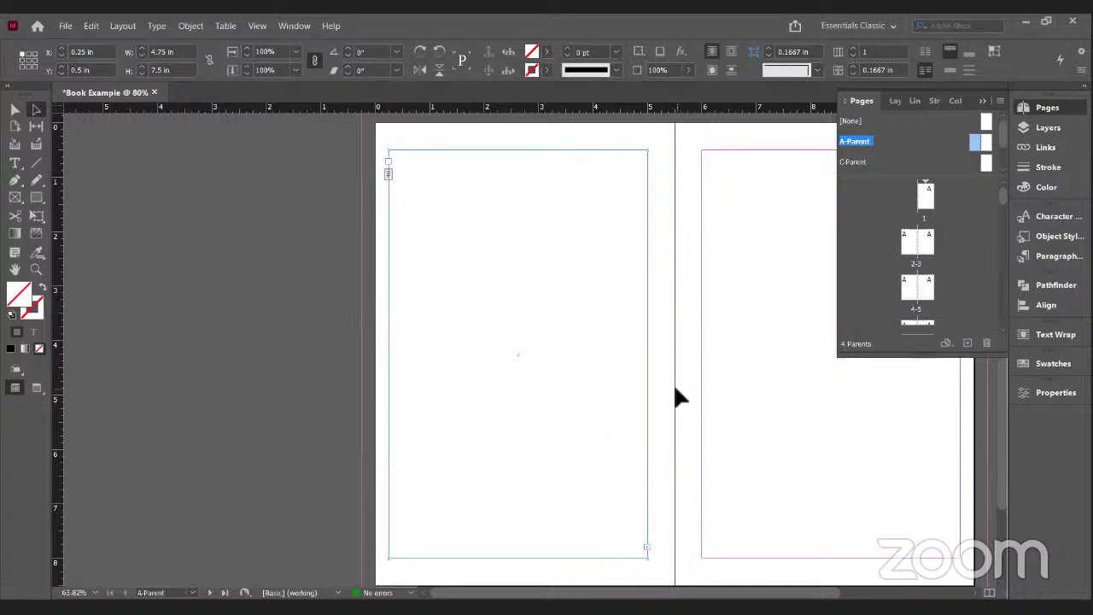
Step: Place a text document from the DCS folder into the parent text frame on document page 1
left_click_drag(915, 292, 929, 201)
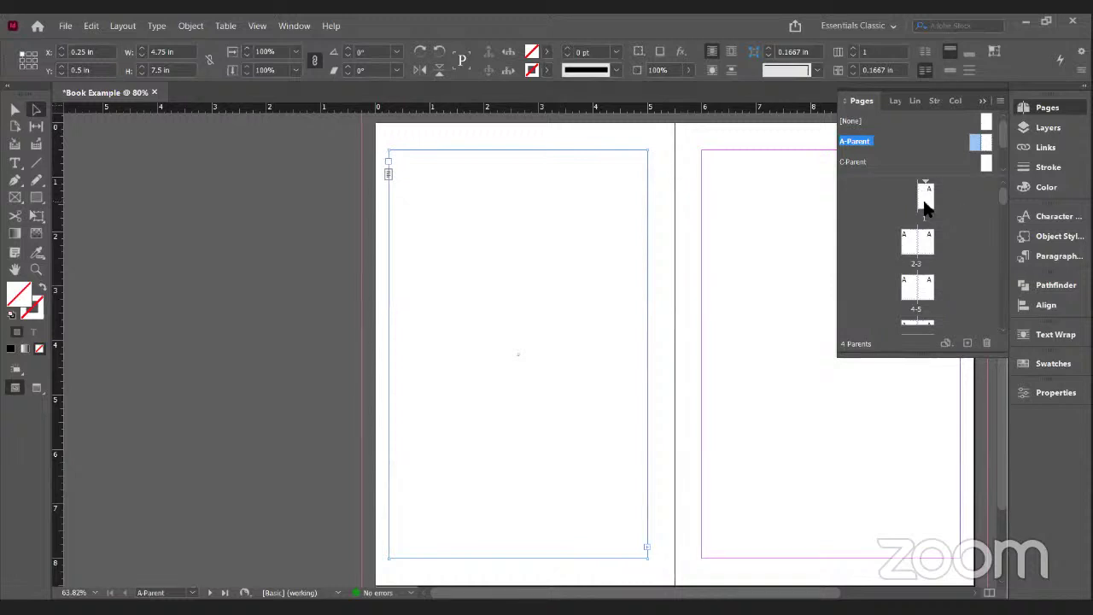
double_click(925, 198)
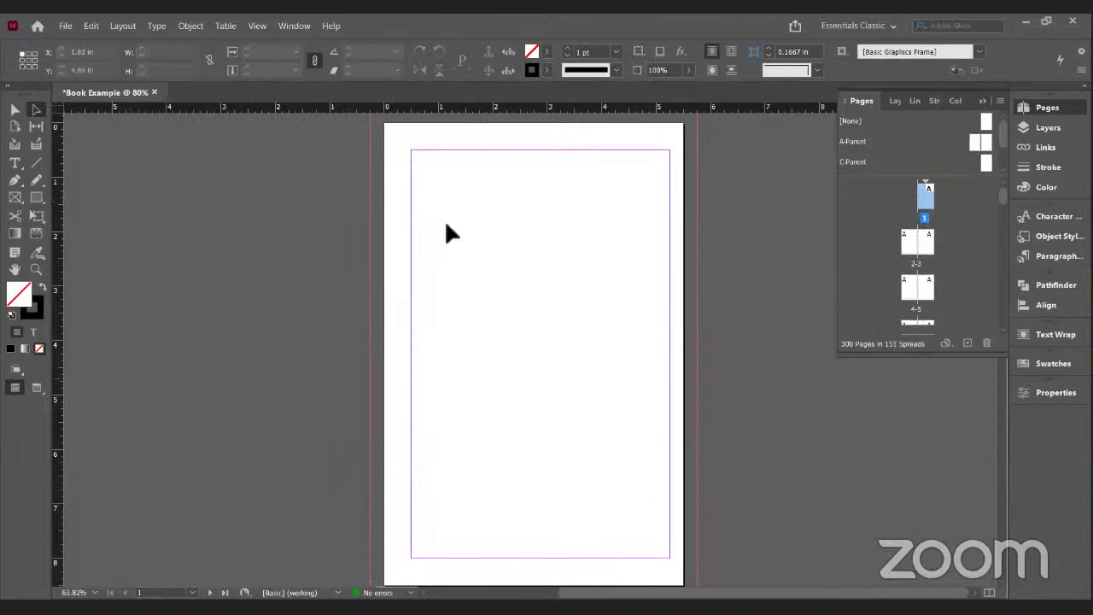
left_click(411, 289)
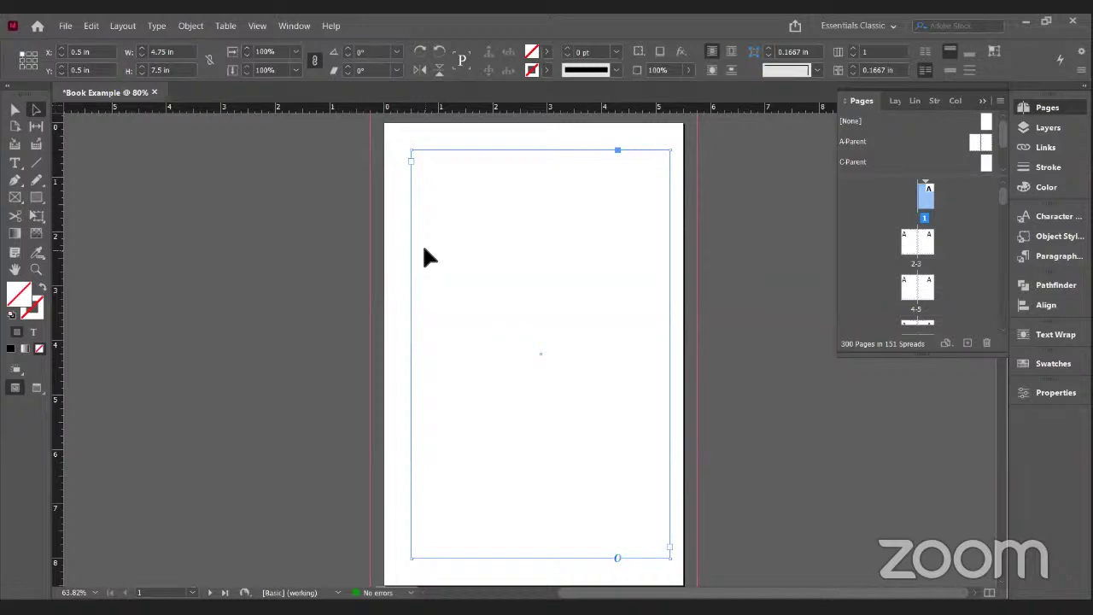
left_click(66, 26)
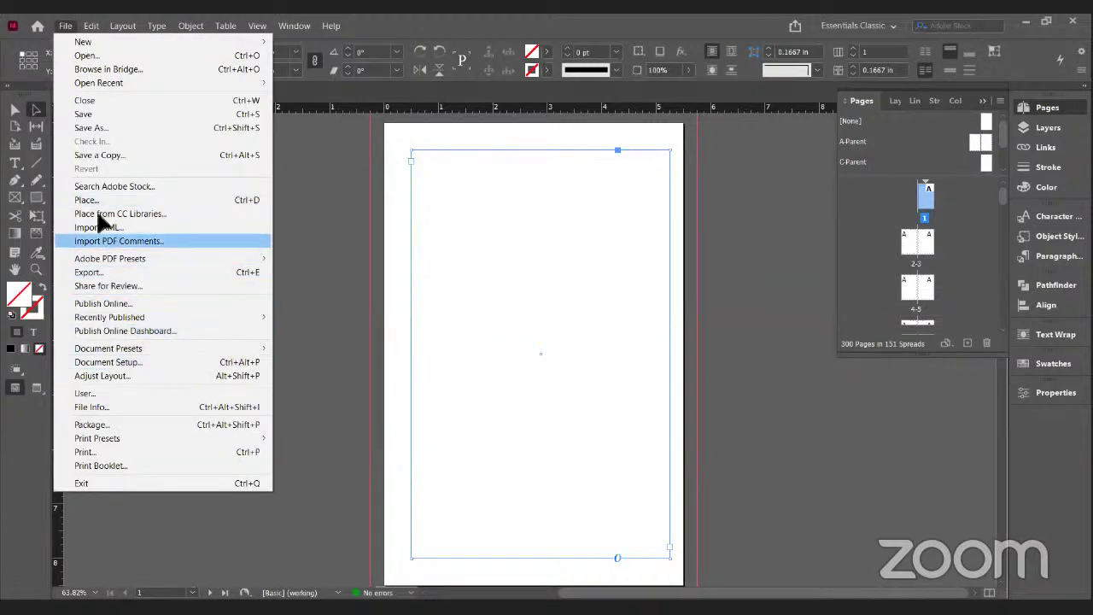
left_click(86, 200)
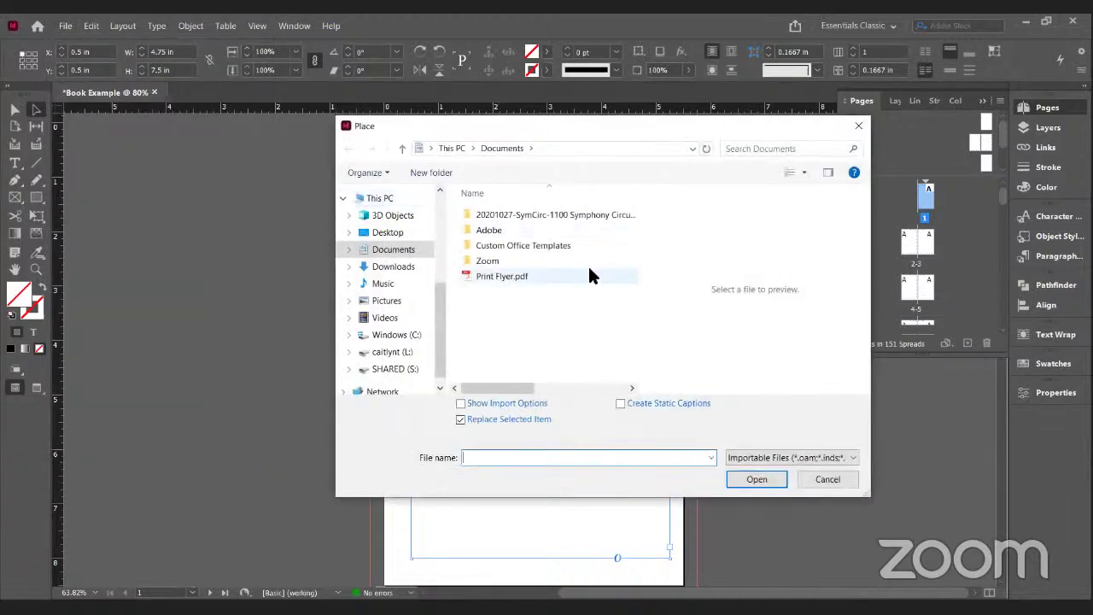
left_click(400, 355)
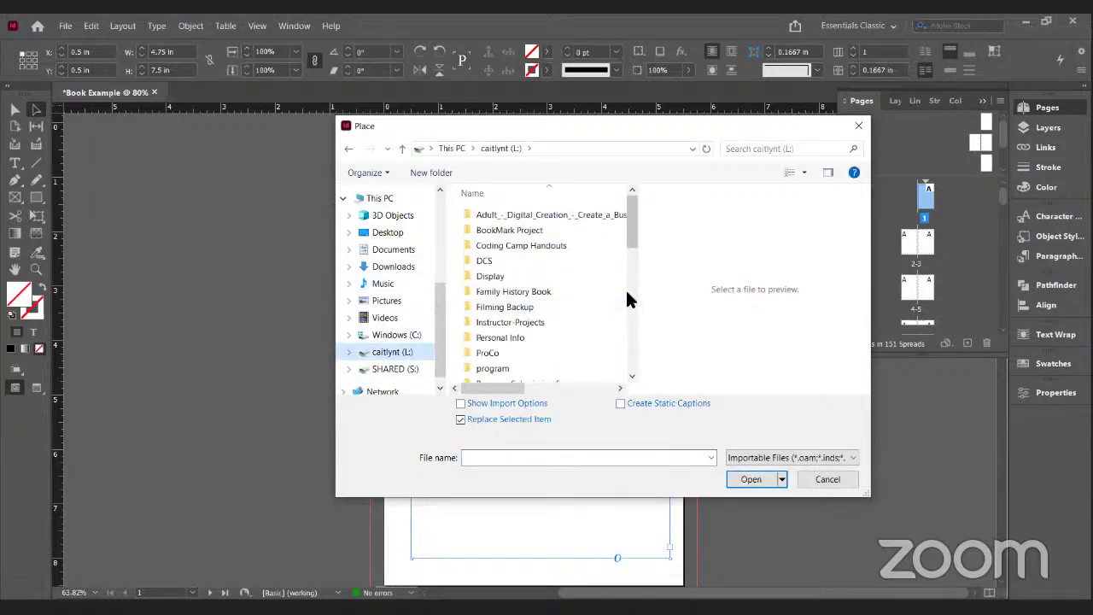
left_click(477, 263)
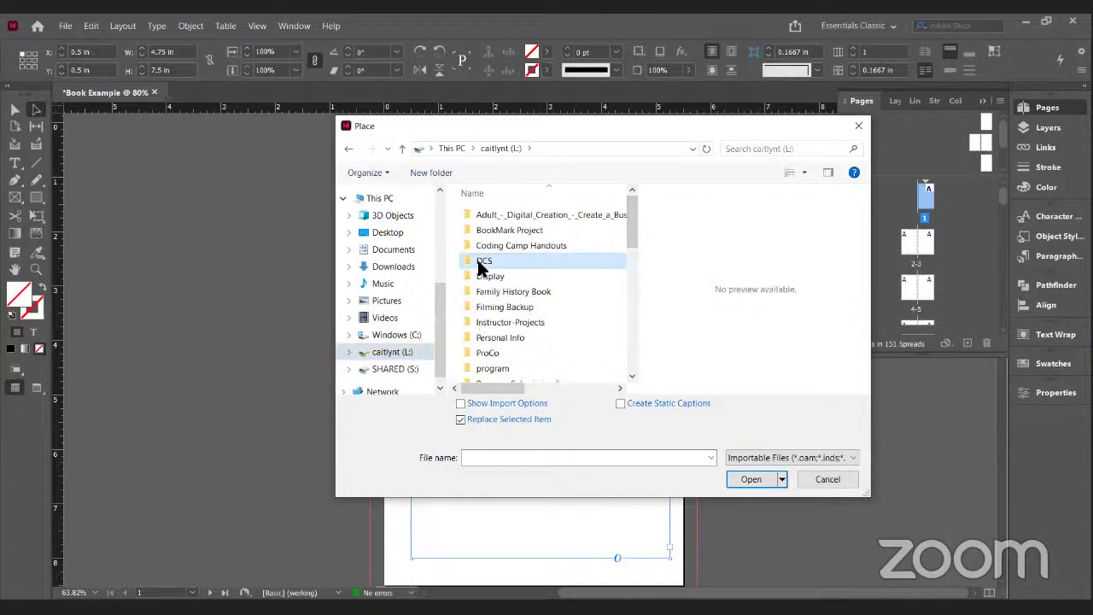
double_click(476, 261)
double_click(481, 318)
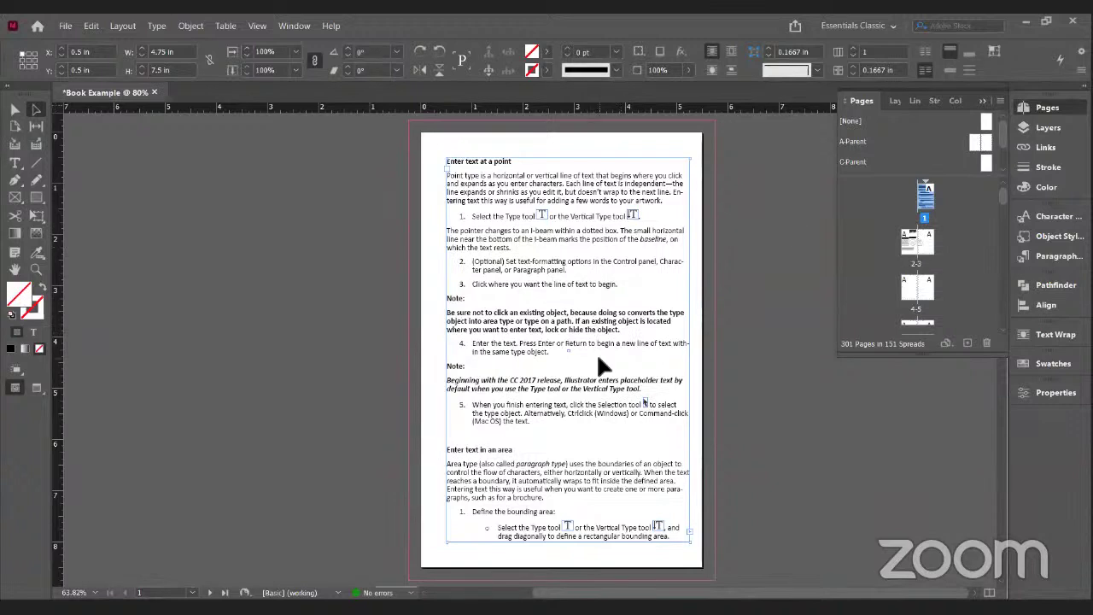
Step: Collapse the Pages panel and inspect how the placed text flows through the following spreads
left_click(1046, 108)
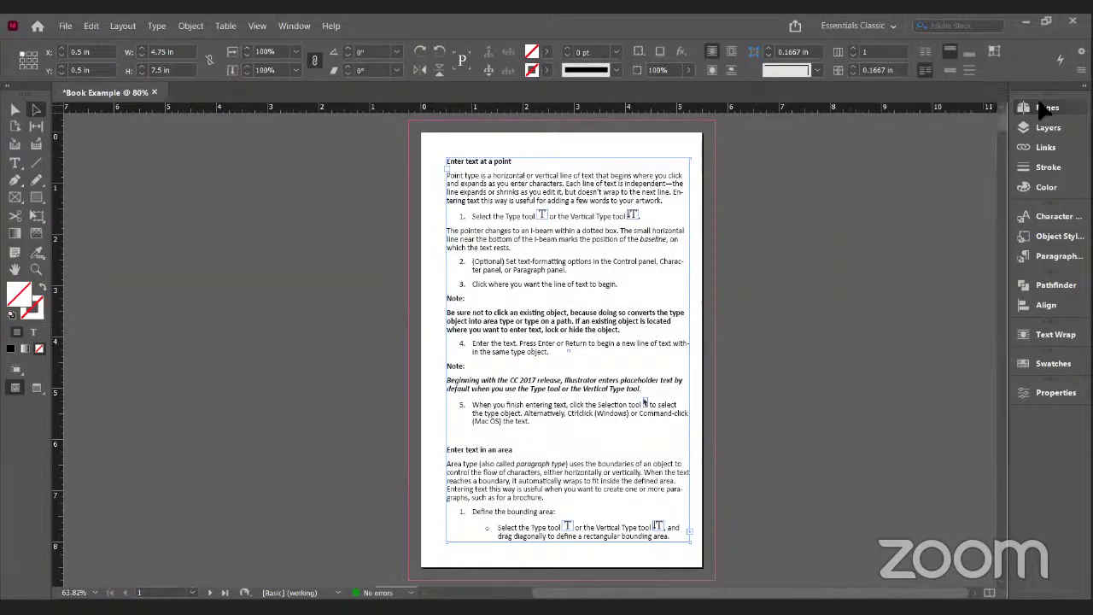
left_click(1000, 135)
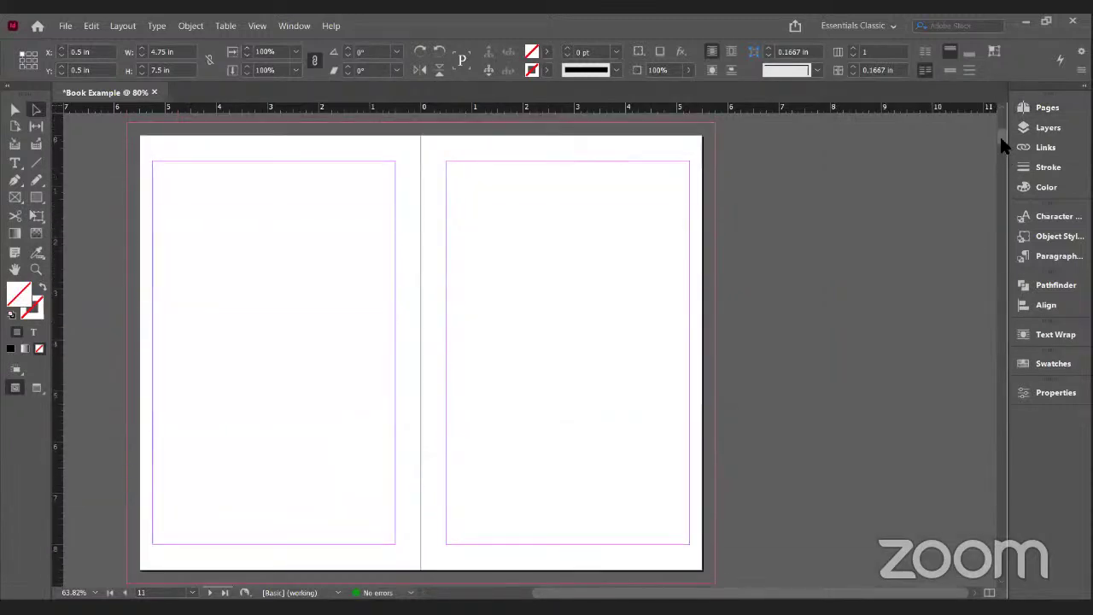
left_click_drag(1000, 134, 1000, 126)
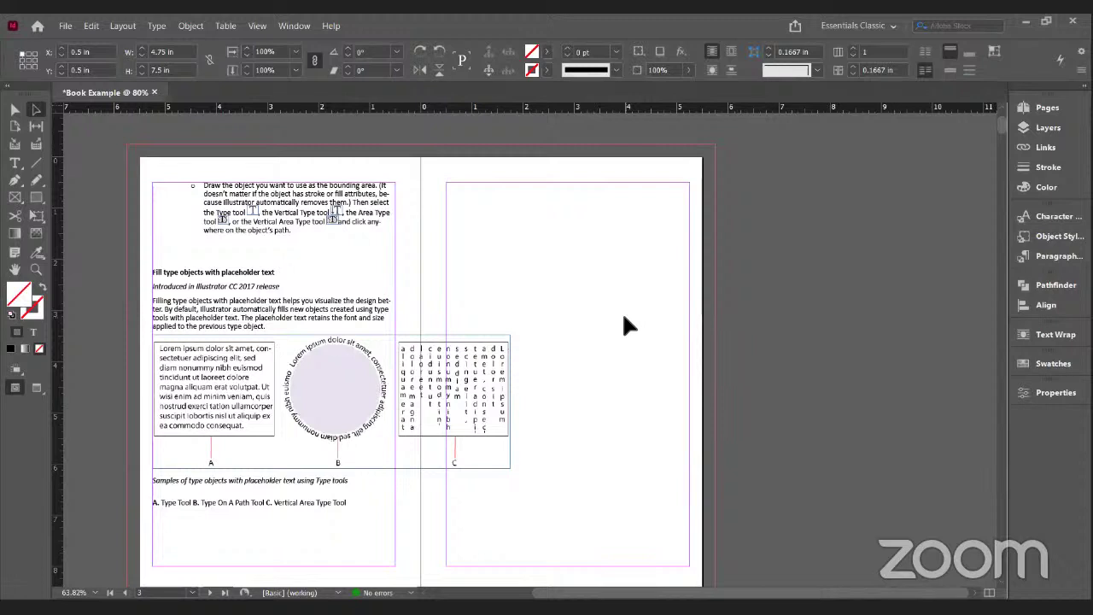
Step: Undo the automatic text flow and re-place the text as a 3.79 by 7.5 in frame at the left page's upper-left margin corner
key("ctrl+z")
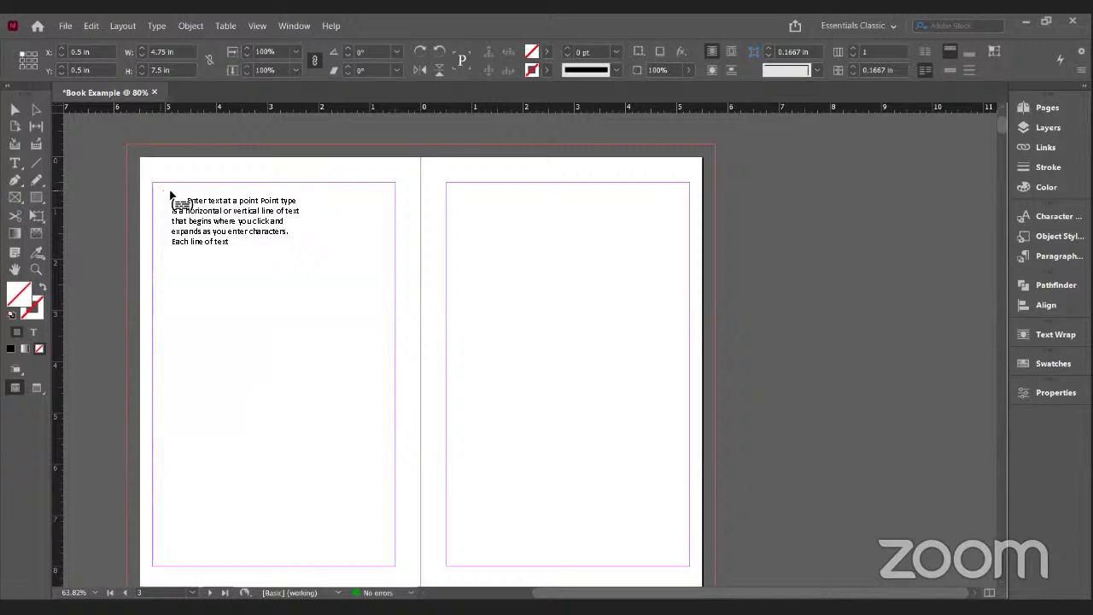
left_click(801, 181)
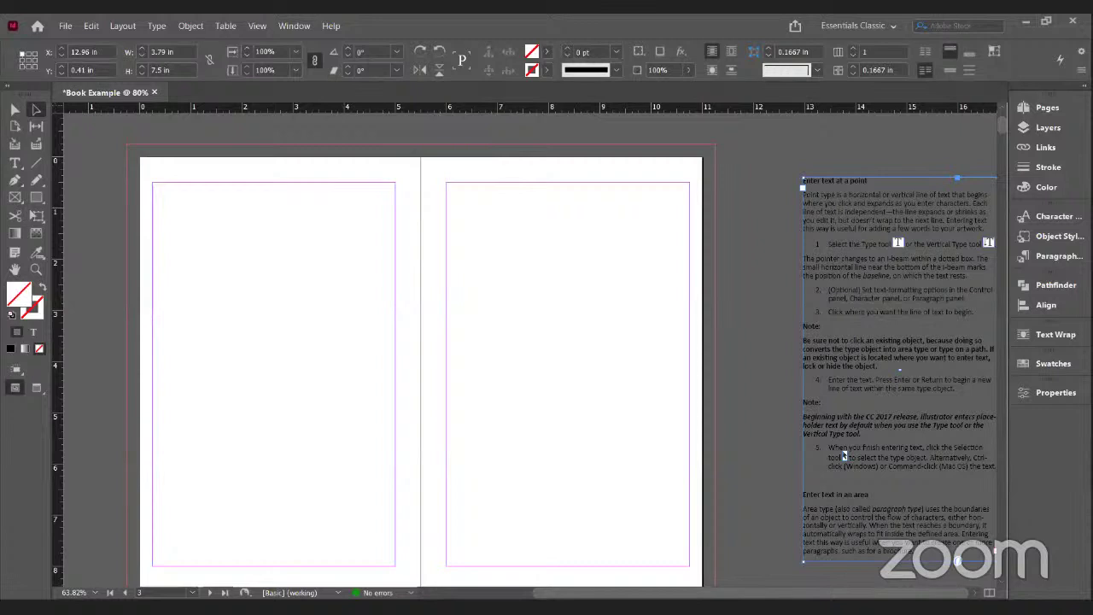
left_click(801, 344)
mouse_move(858, 304)
left_mouse_down()
mouse_move(734, 330)
mouse_move(854, 322)
left_mouse_up()
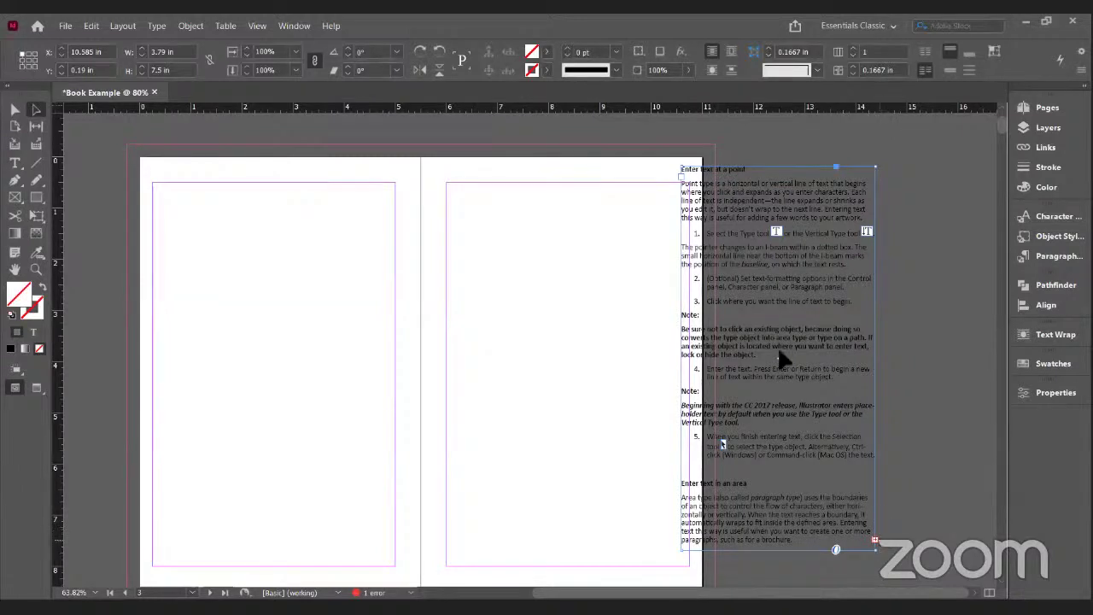
left_click_drag(776, 346, 249, 367)
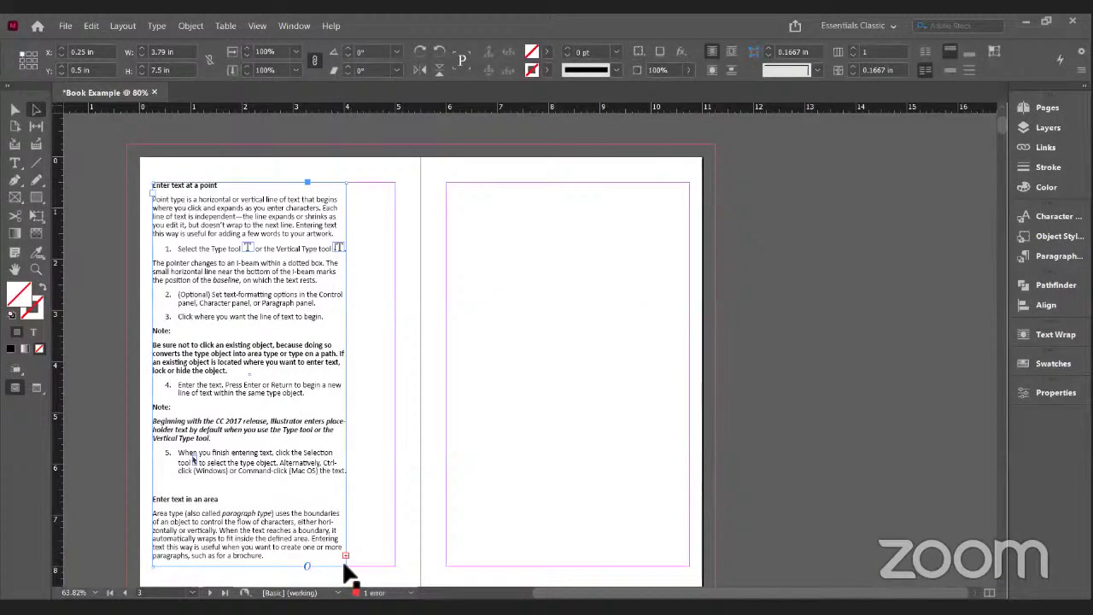
Step: Try to widen the text frame to the inner margin by moving its lower-right corner with the Direct Selection tool
left_click_drag(345, 564, 390, 572)
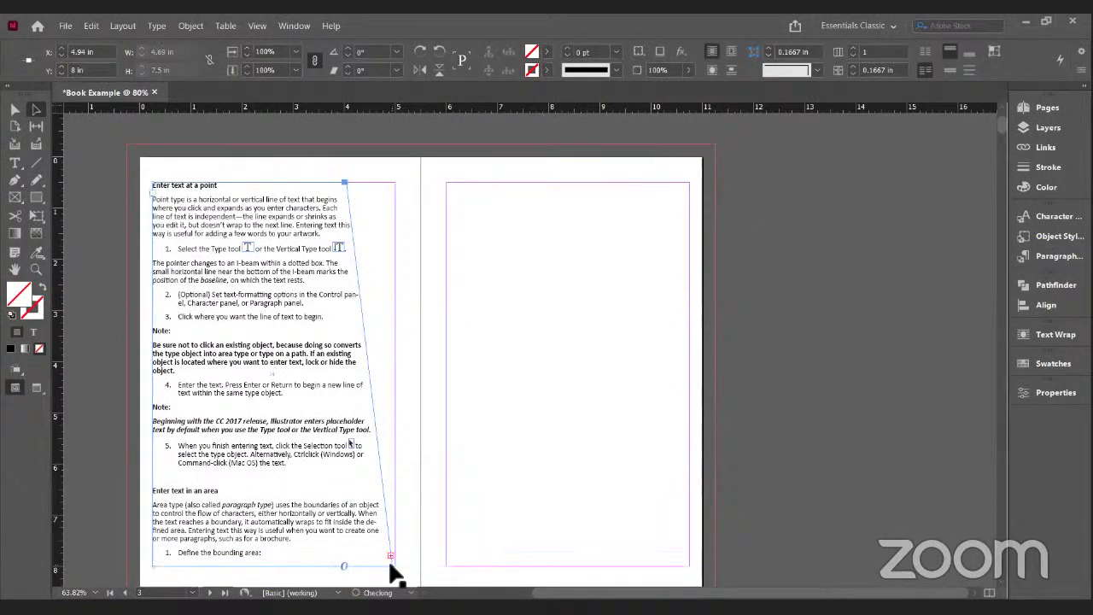
key("ctrl+z")
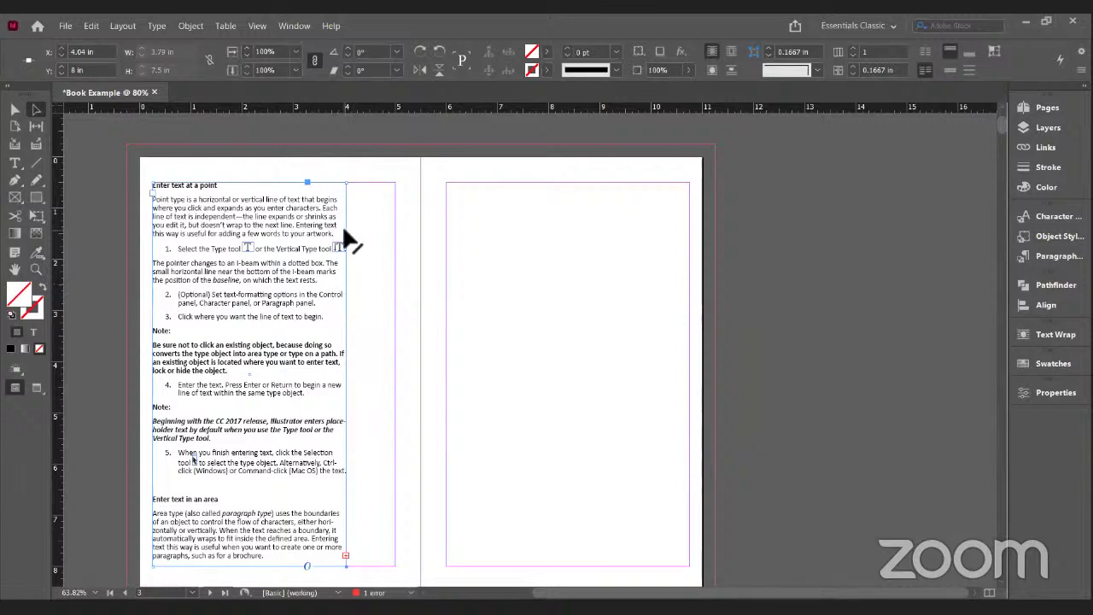
left_click(34, 112)
left_click(382, 169)
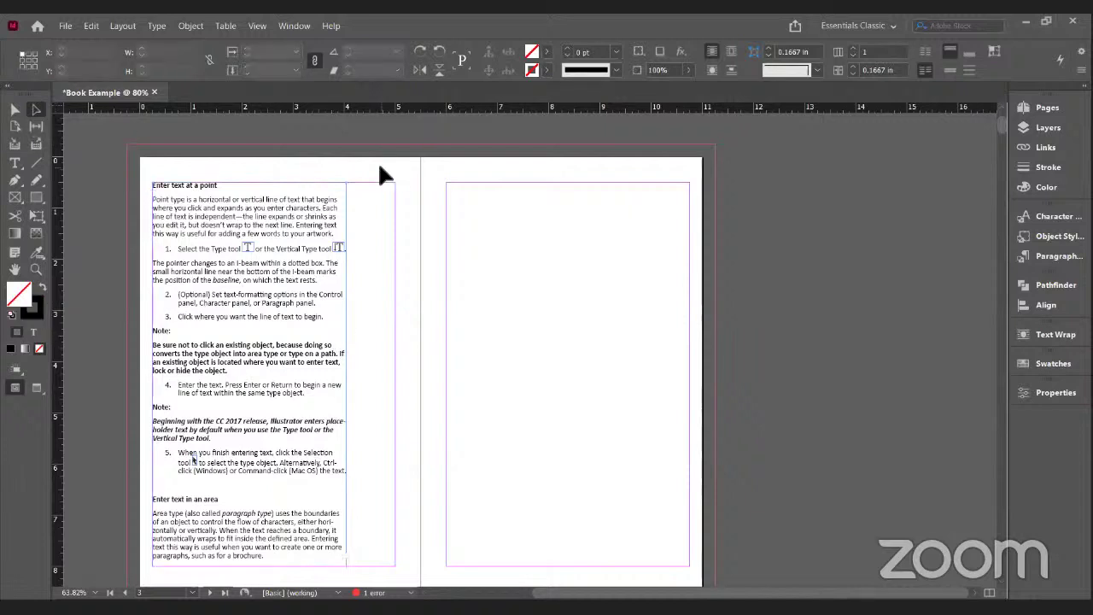
left_click(342, 205)
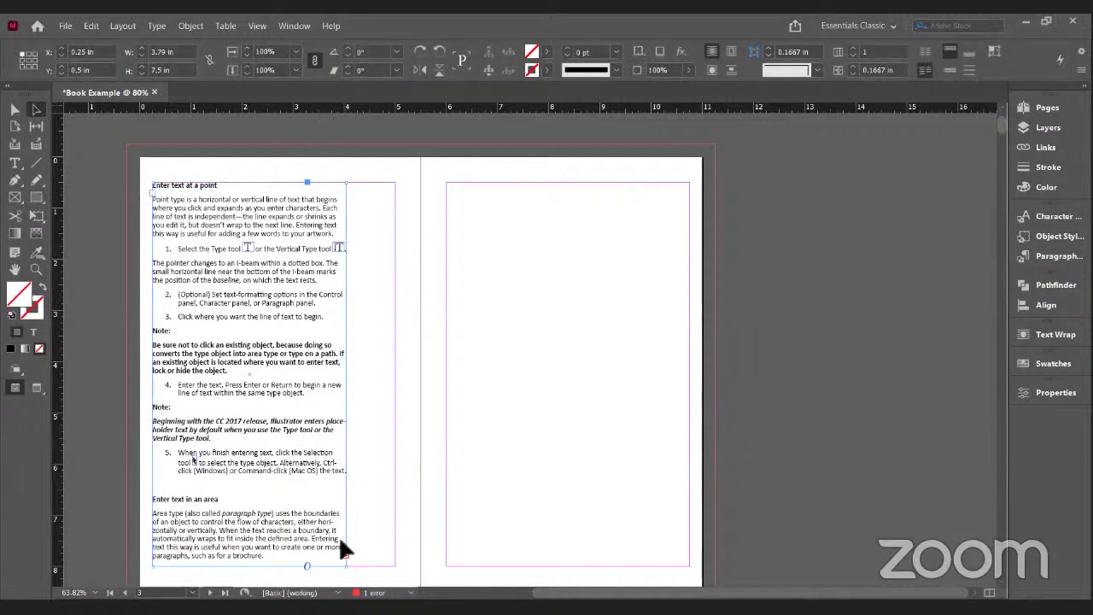
Step: Widen the left page's text frame to 4.75 in and thread its overset text into a margin-sized frame on the right page
left_click(13, 111)
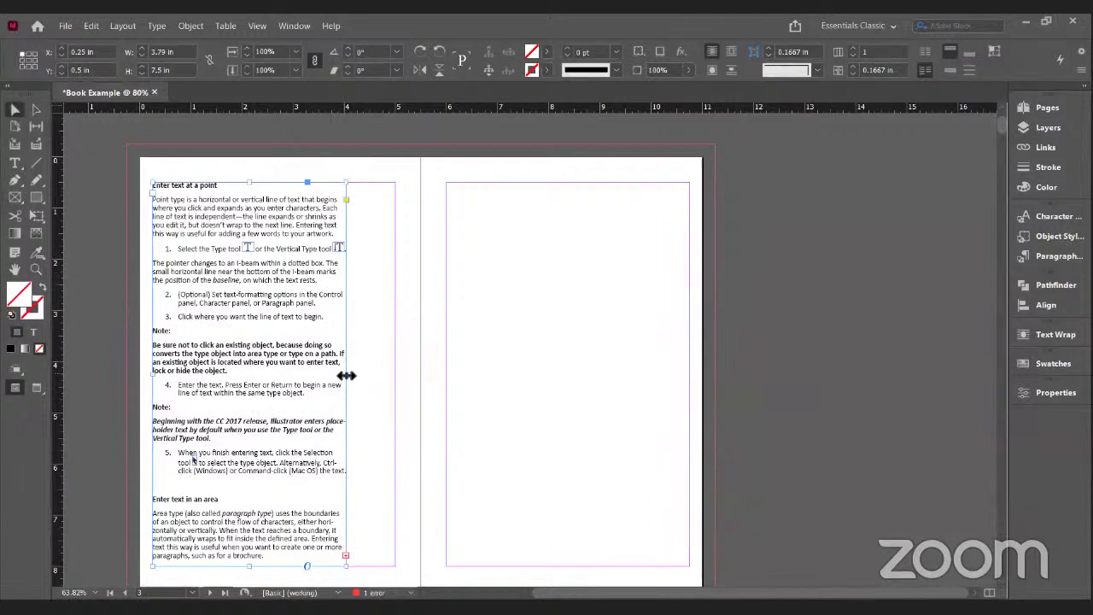
left_click_drag(356, 371, 397, 375)
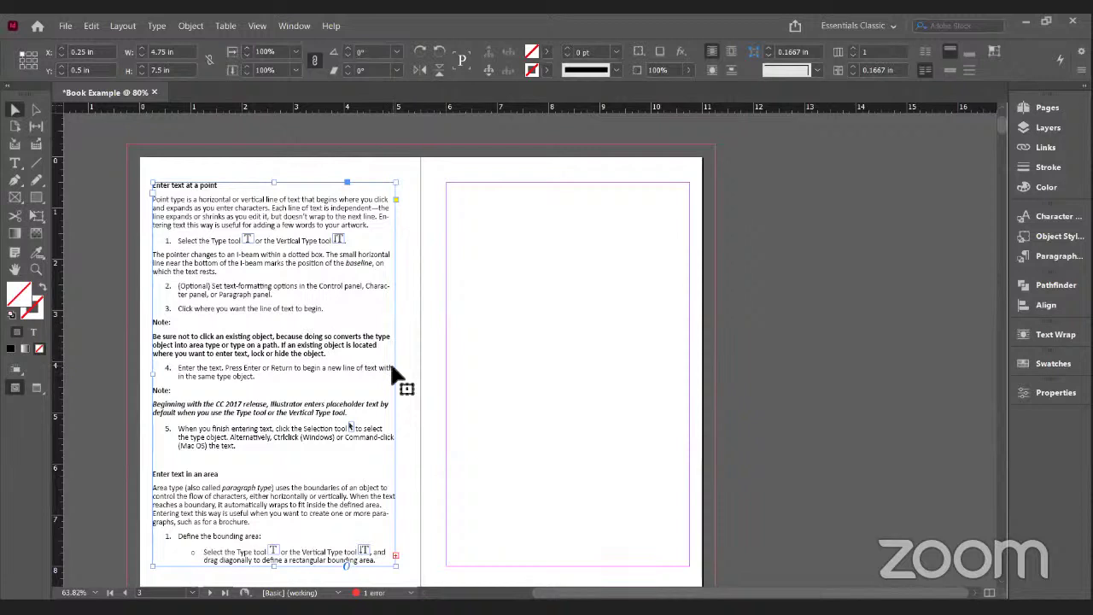
left_click(396, 555)
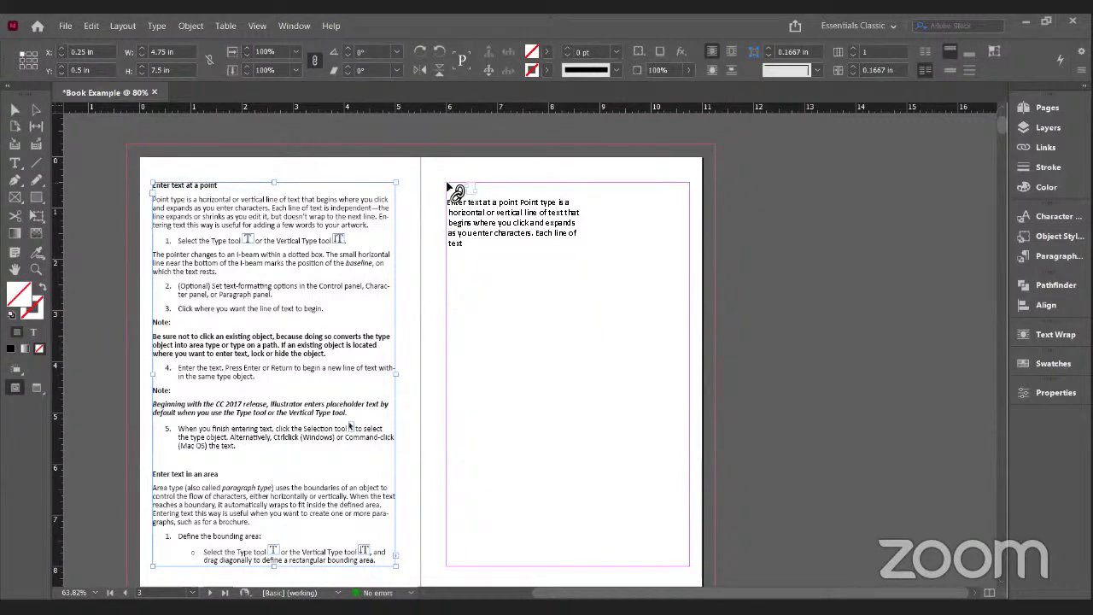
left_click(448, 185)
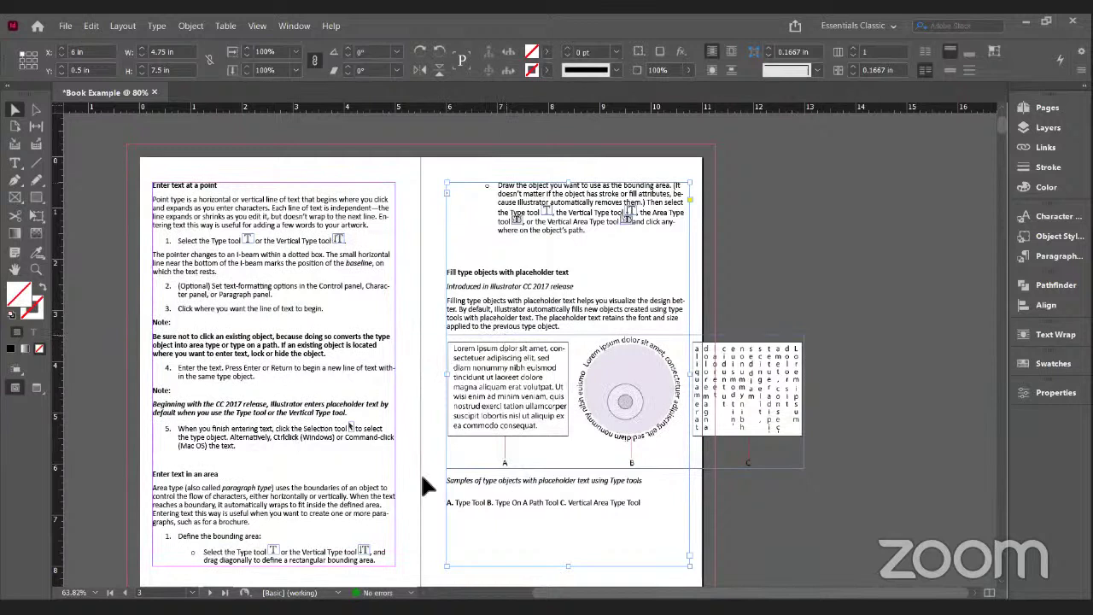
Step: Undo the frame threading, widening and text placement back to the A-Parent spread with its left-page text frame
key("ctrl+z")
key("ctrl+z")
key("ctrl+z")
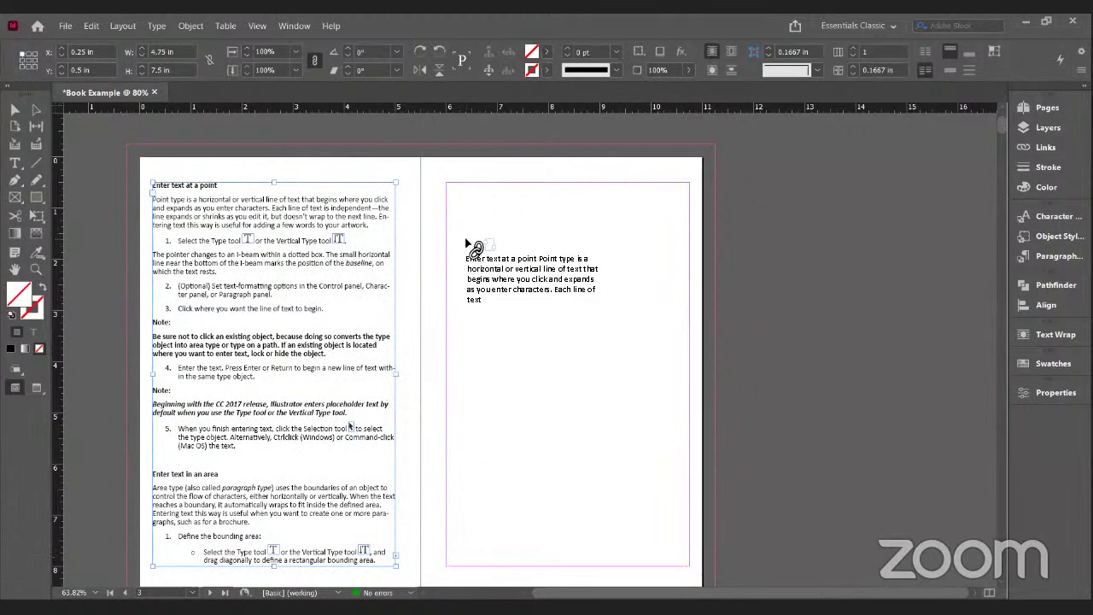
key("Escape")
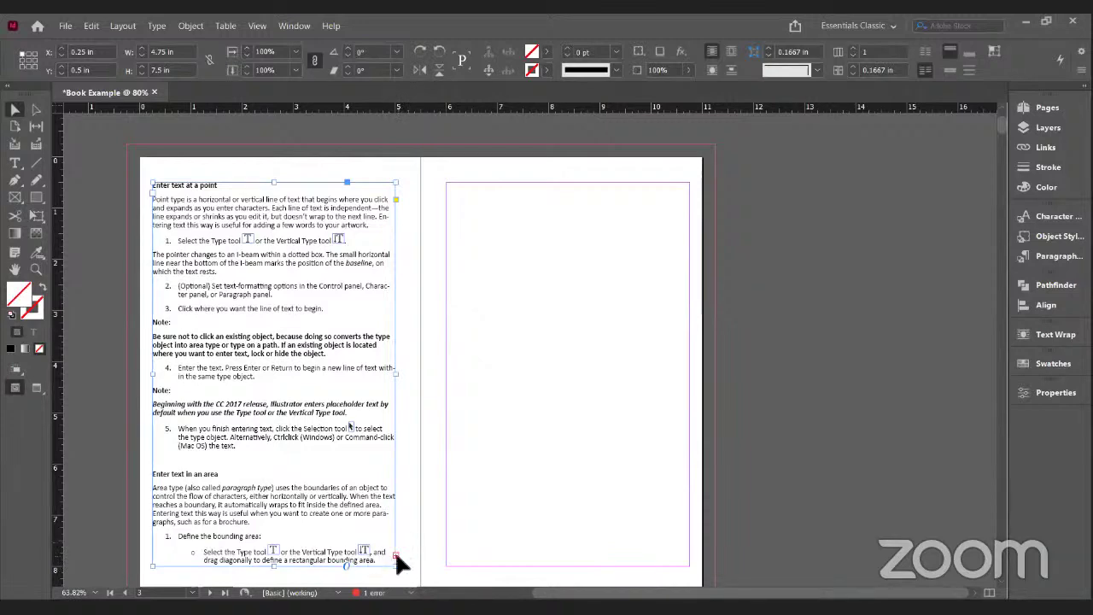
key("ctrl+z")
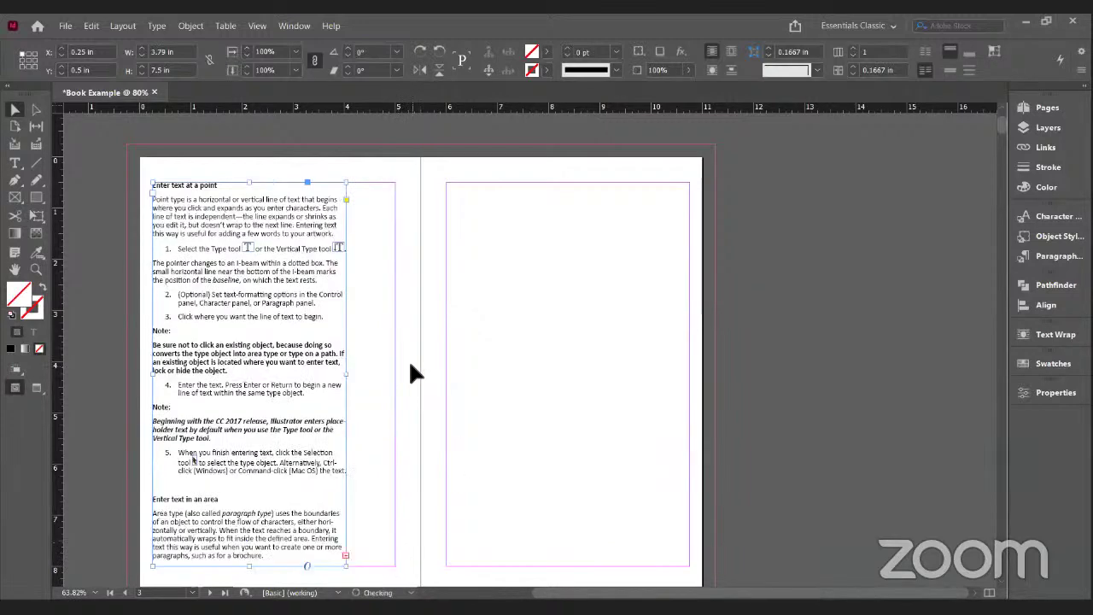
key("ctrl+z")
key("ctrl+z")
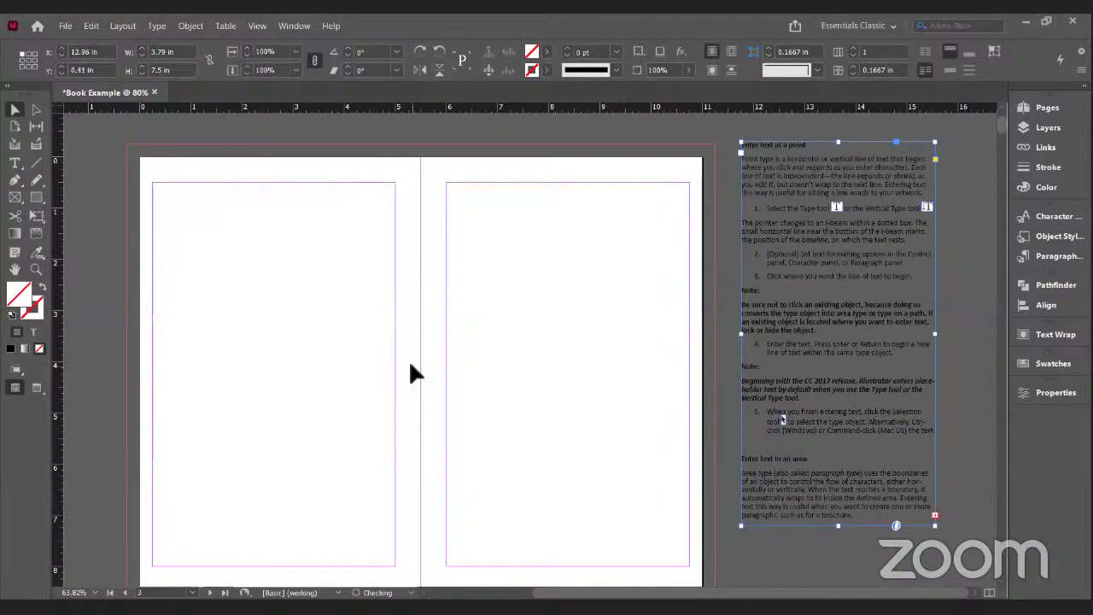
key("ctrl+z")
key("ctrl+z")
key("ctrl+z")
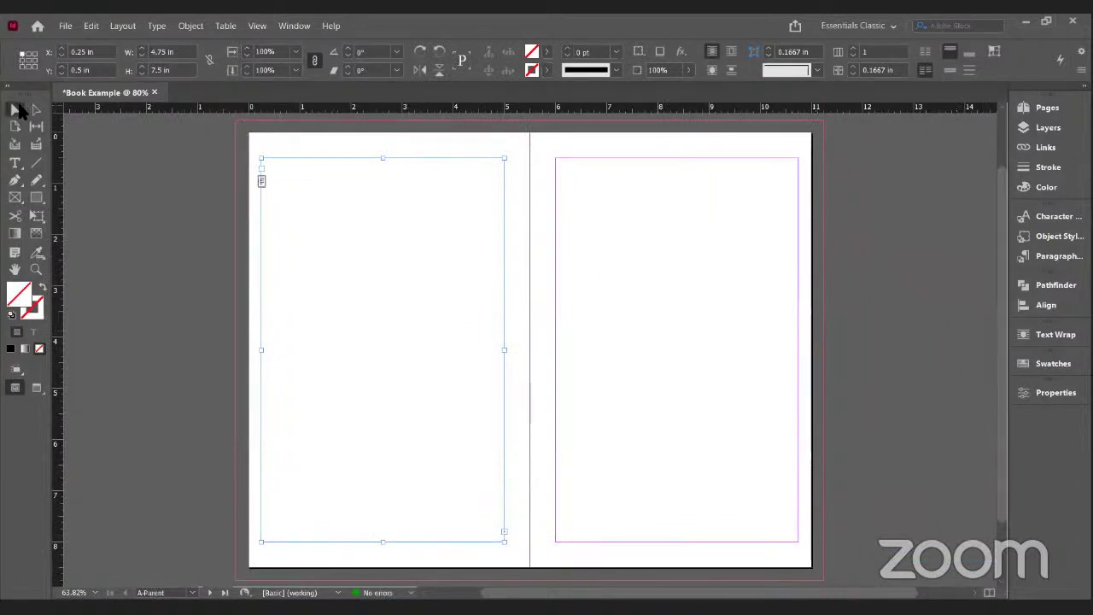
Step: Draw a separate 4.75 by 7.5 in text frame over the margins of the parent spread's right page
left_click(16, 107)
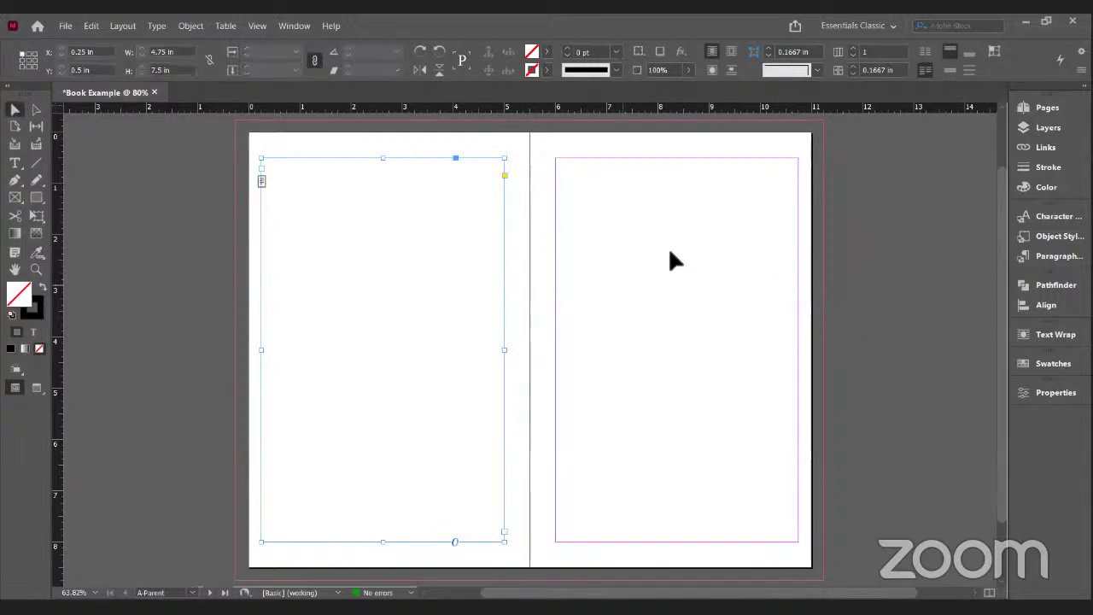
left_click(675, 484)
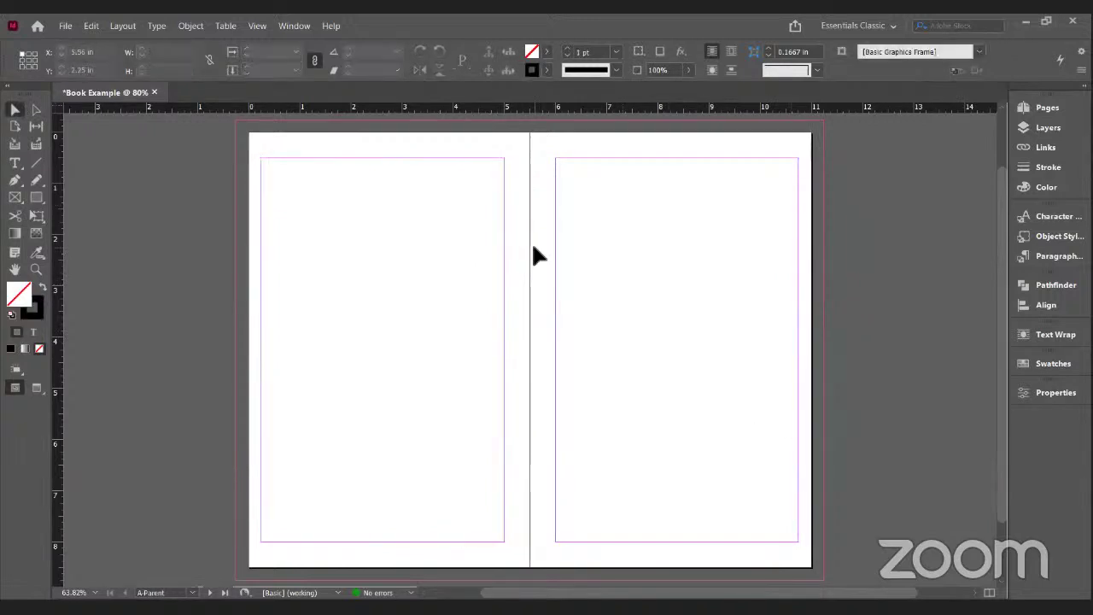
left_click(386, 278)
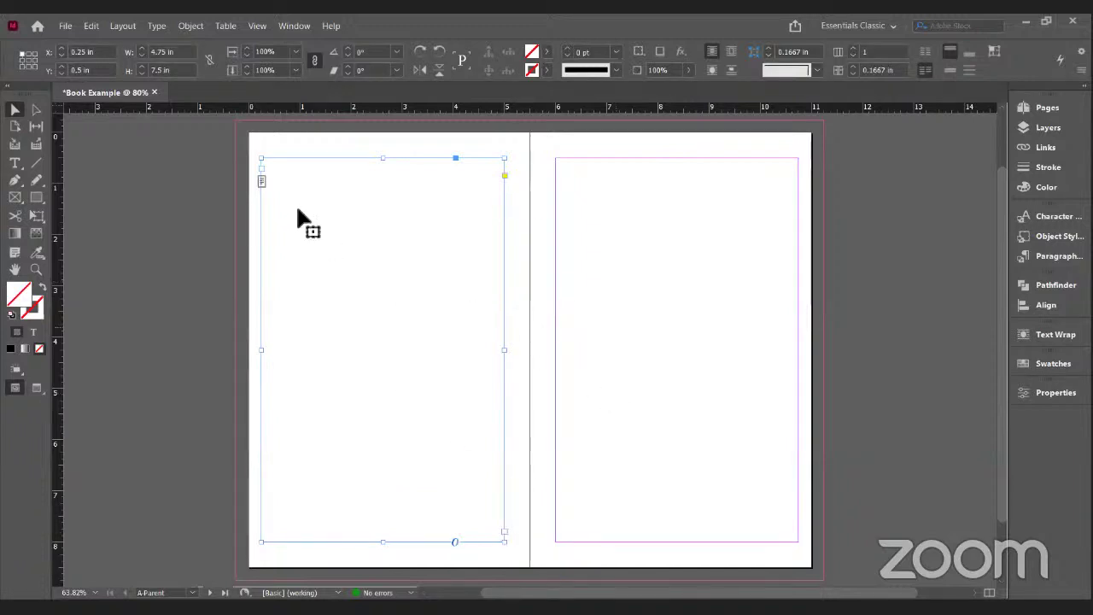
left_click(16, 163)
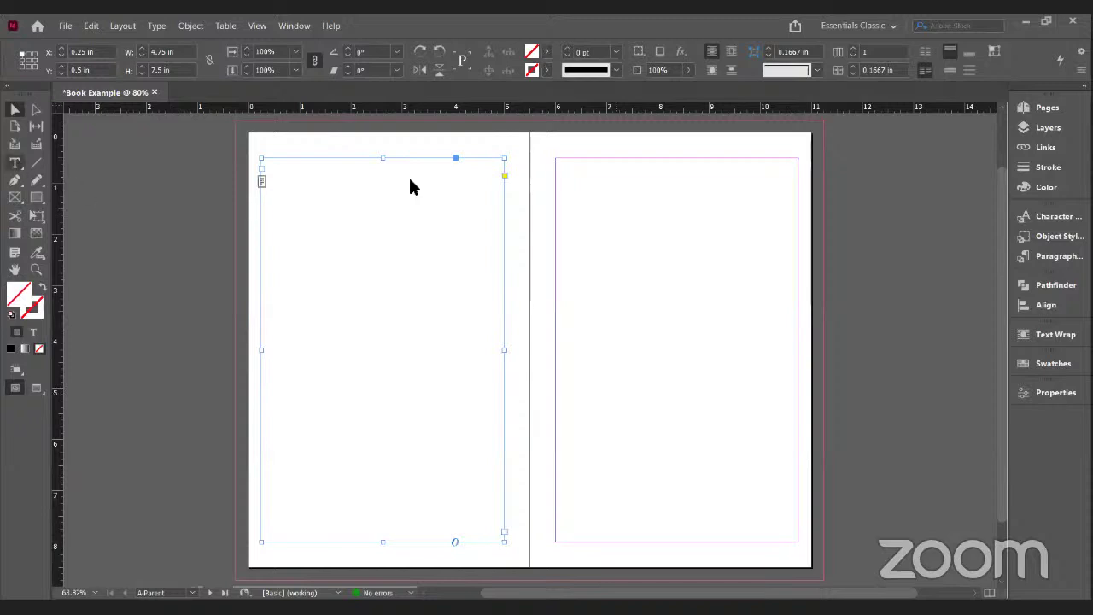
left_click_drag(563, 177, 796, 545)
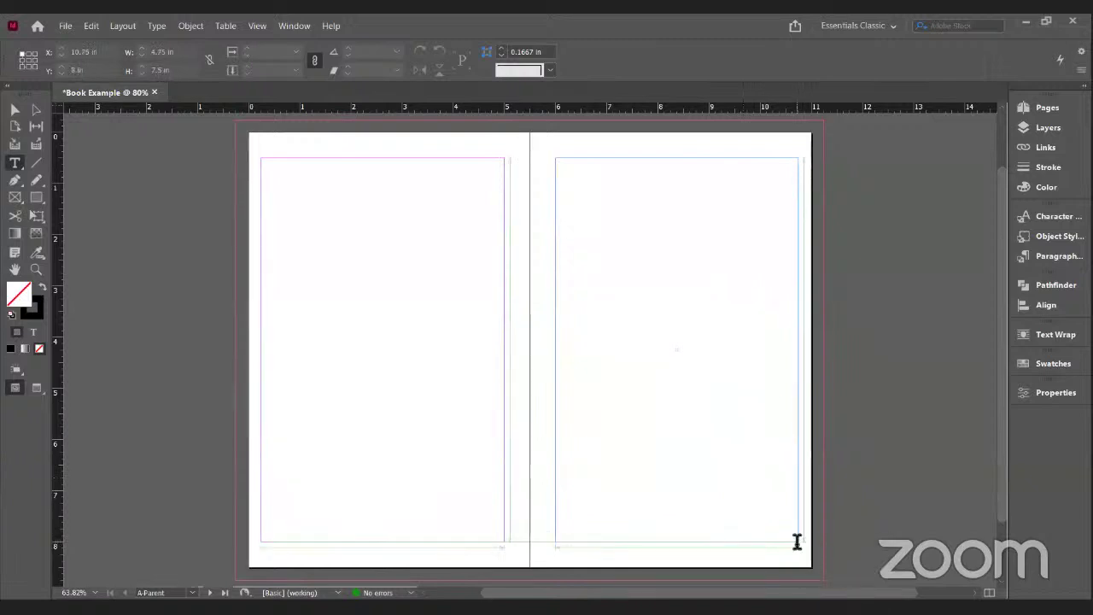
left_click(796, 542)
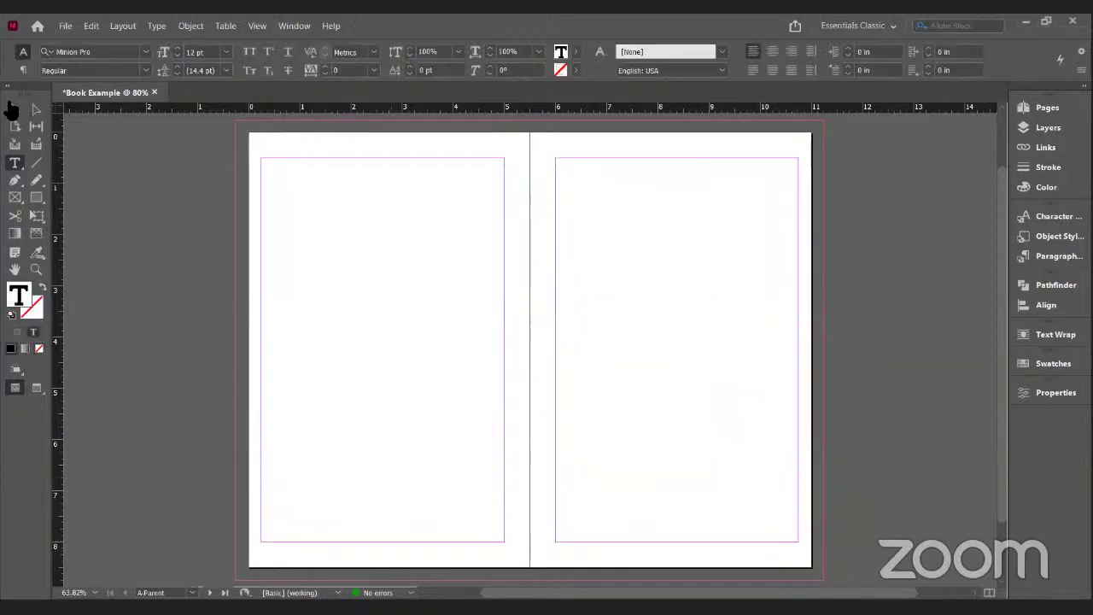
left_click(16, 110)
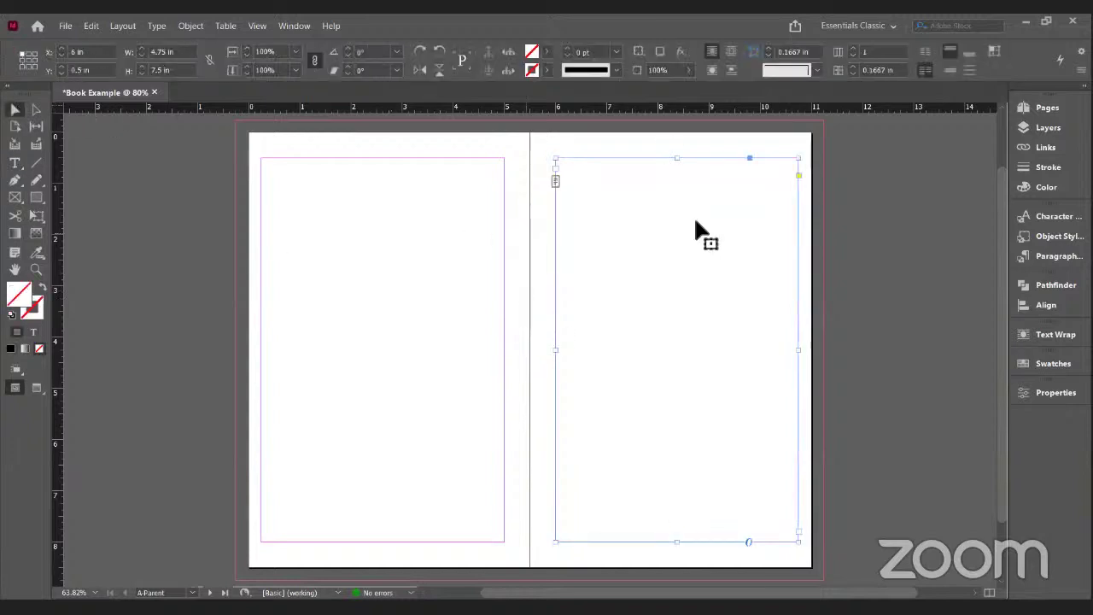
Step: Thread the left parent page's text frame into the frame on the right page
left_click(415, 269)
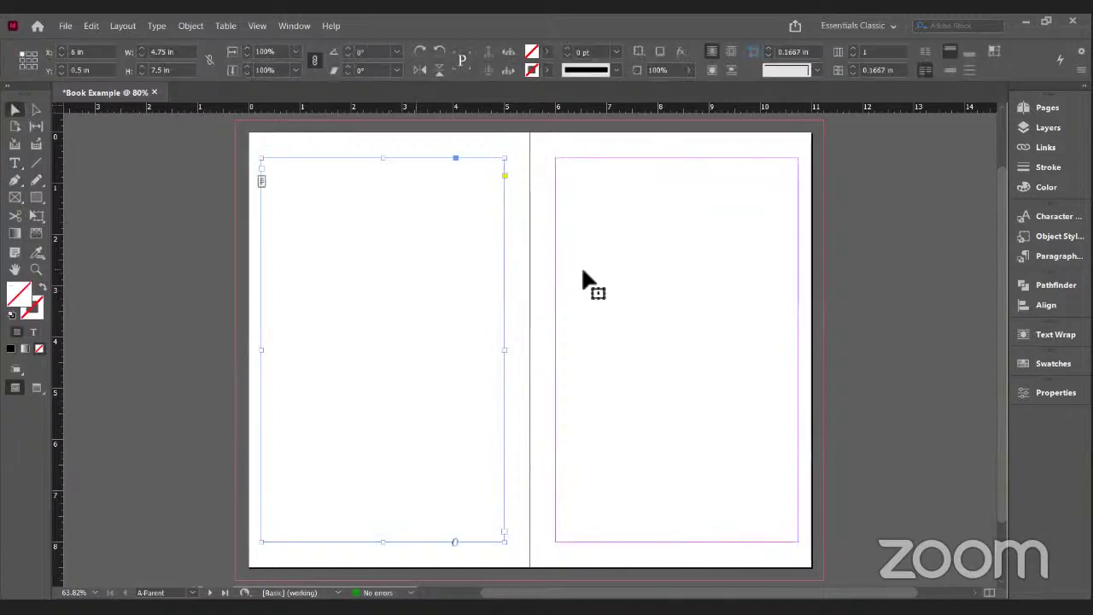
left_click(621, 275)
left_click(427, 264)
left_click(504, 531)
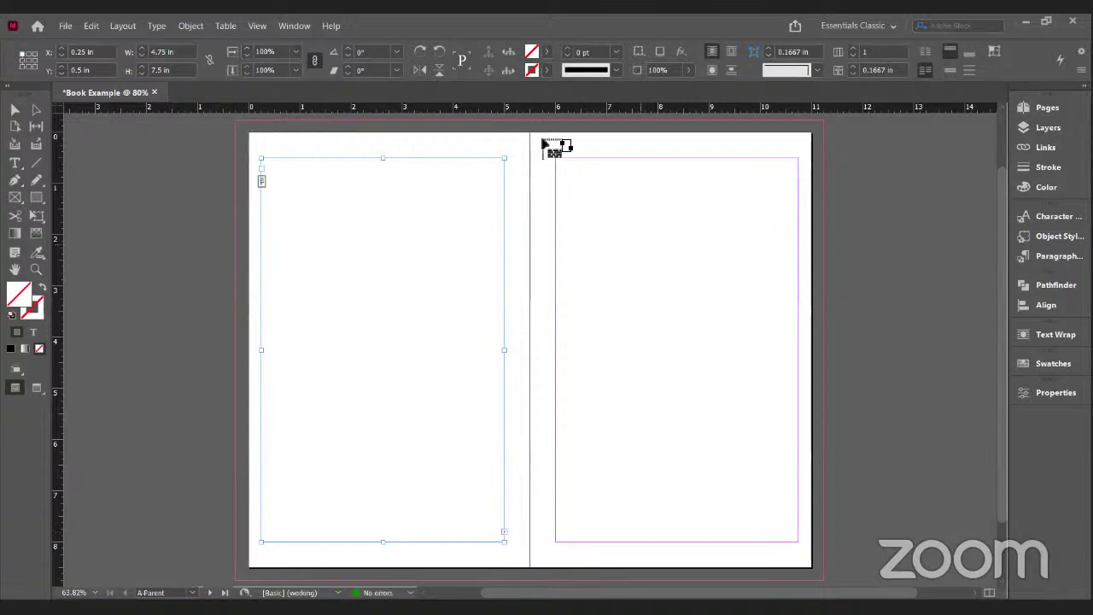
left_click(557, 169)
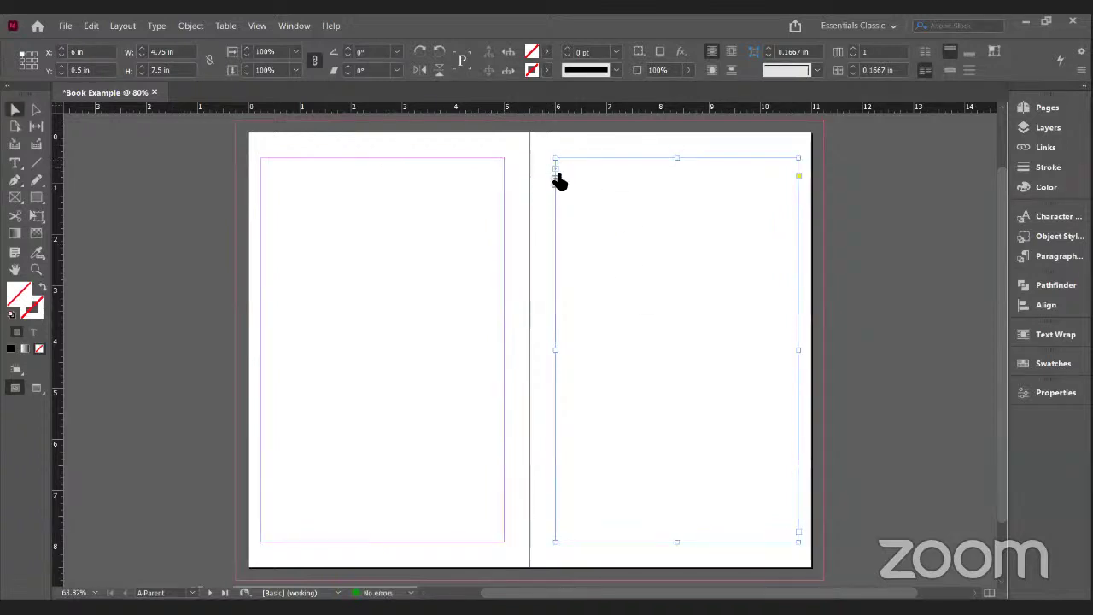
Step: Try moving the right page's threaded frame sideways, then undo the move and delete the frame
left_click_drag(588, 317, 674, 315)
key("ctrl+shift+a")
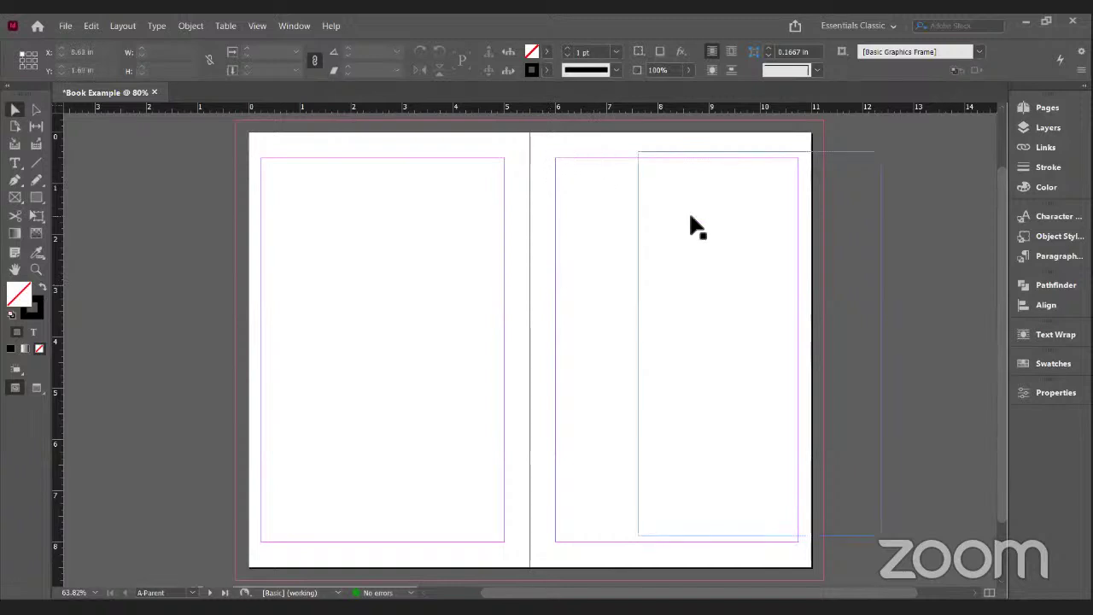
key("ctrl+z")
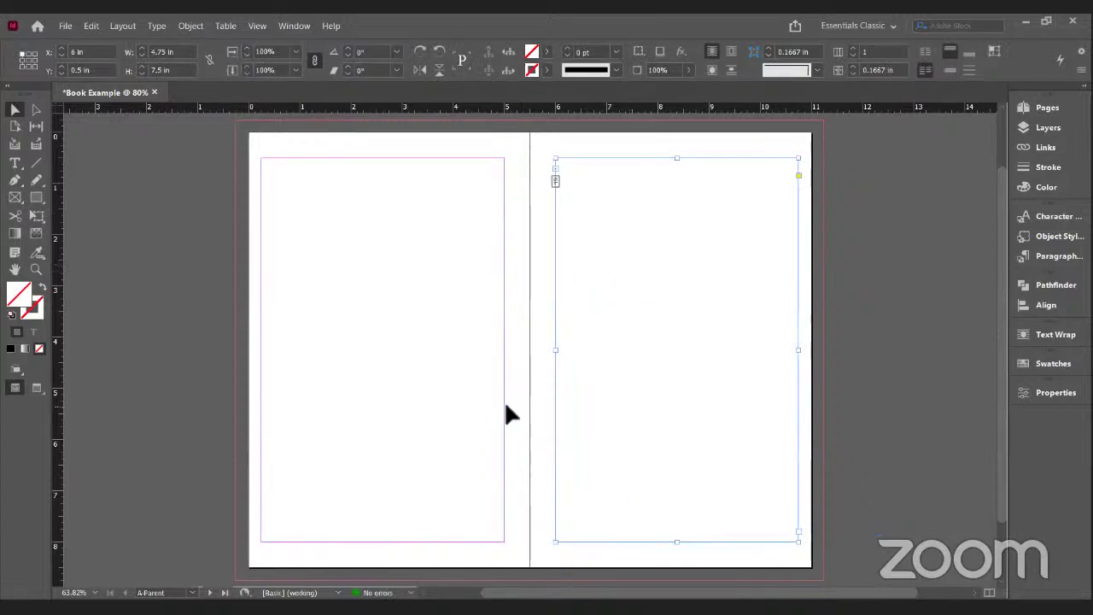
left_click(456, 439)
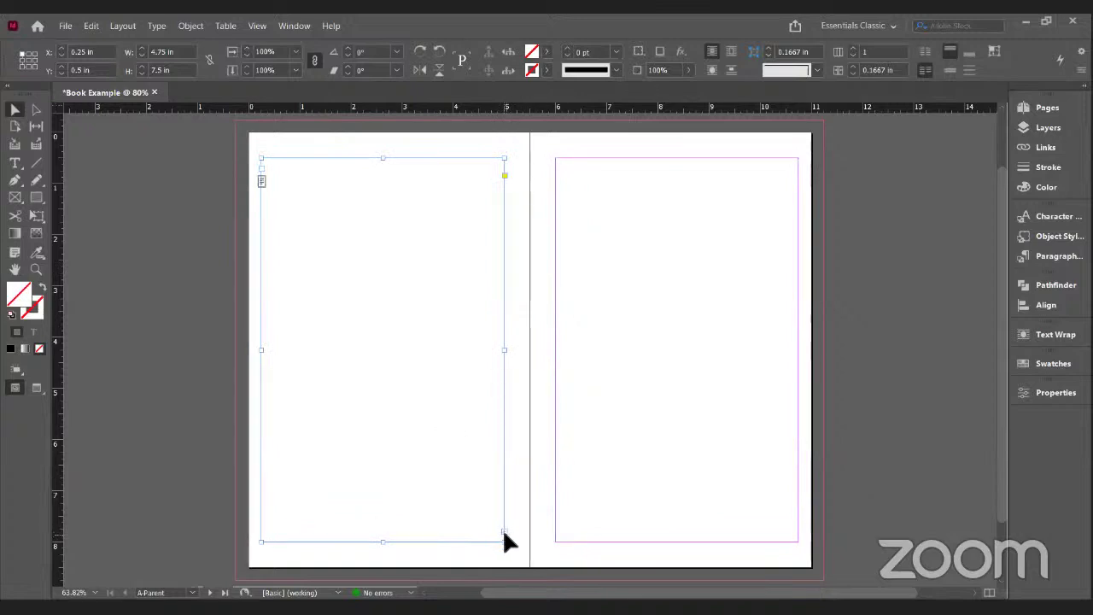
left_click(579, 242)
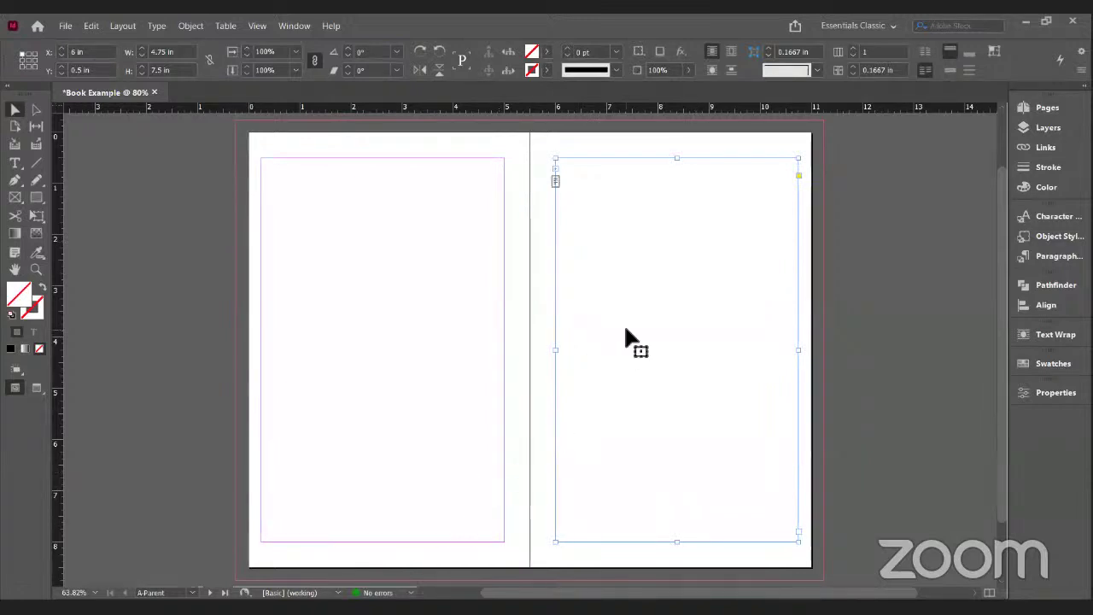
key("Delete")
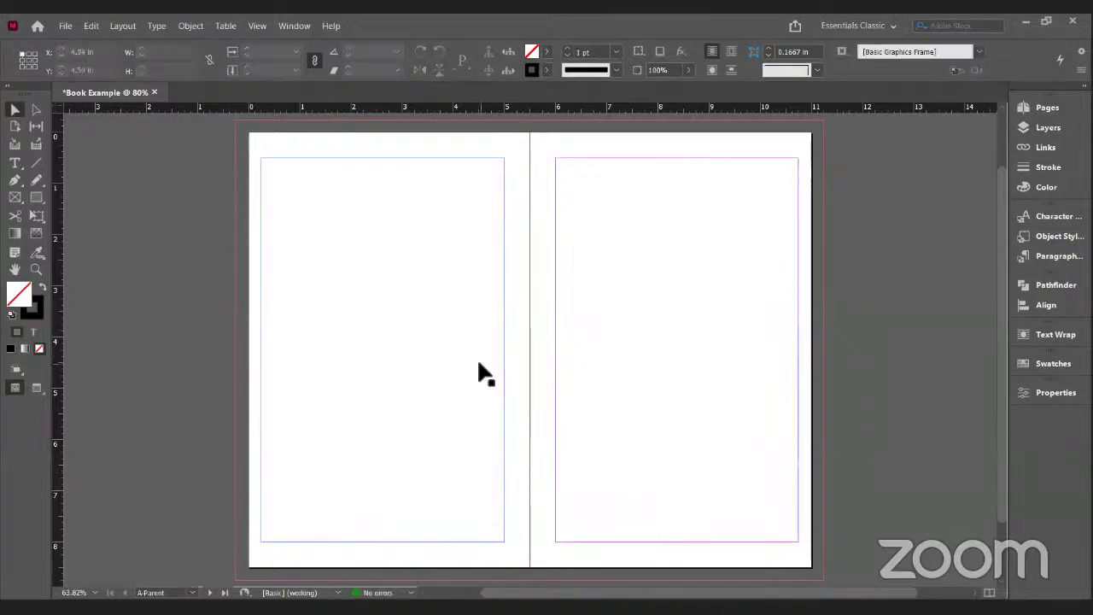
Step: Thread the left parent page's text frame into a new 4.75 by 7.5 in frame starting at the right page's upper-left margin corner
left_click(478, 366)
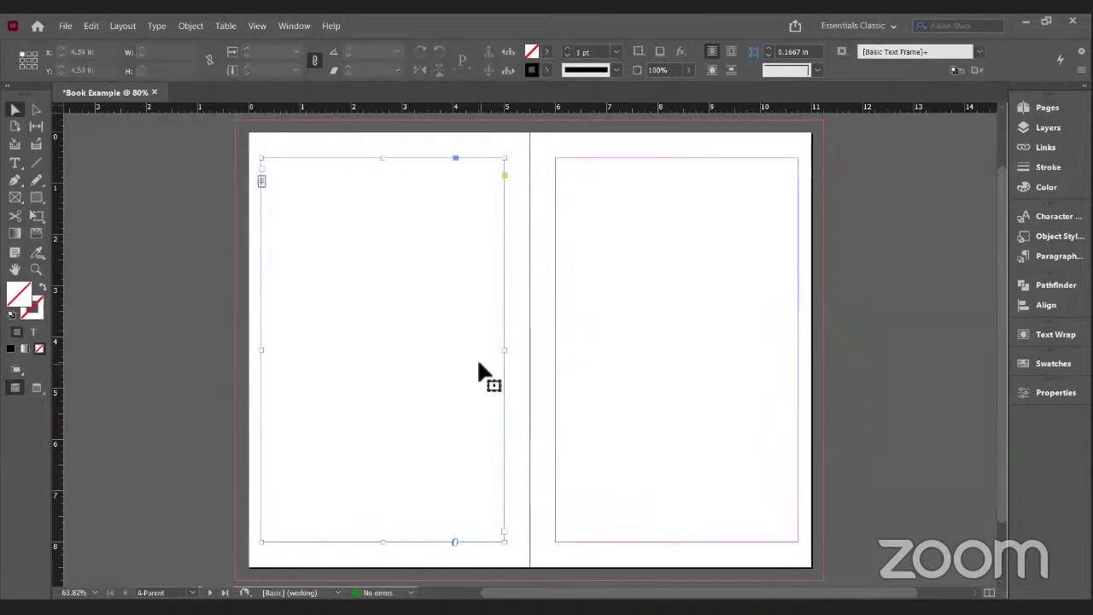
left_click(504, 531)
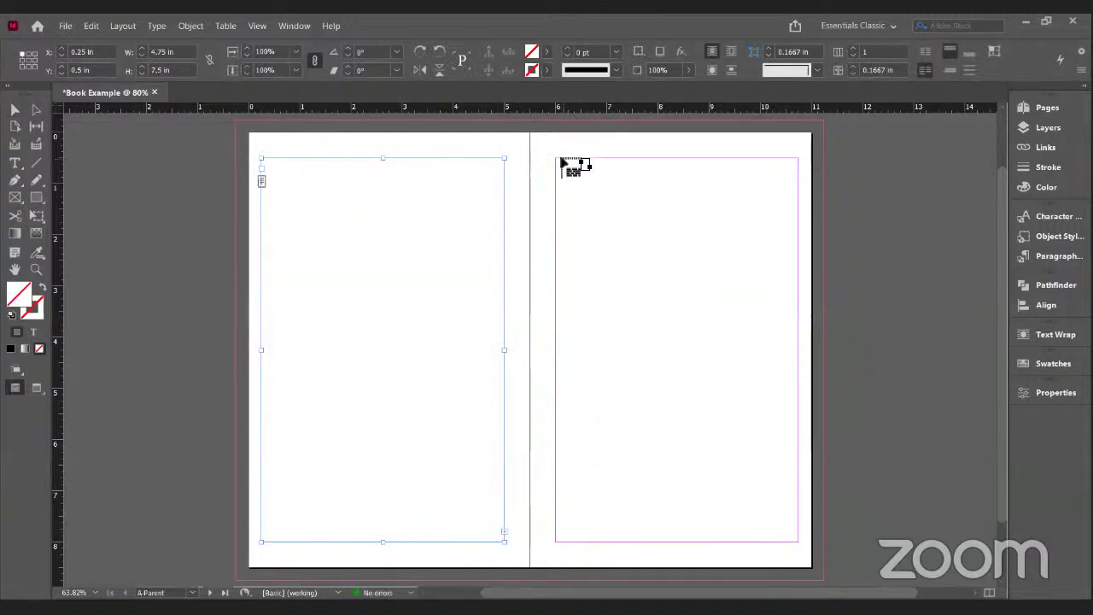
left_click_drag(561, 162, 559, 162)
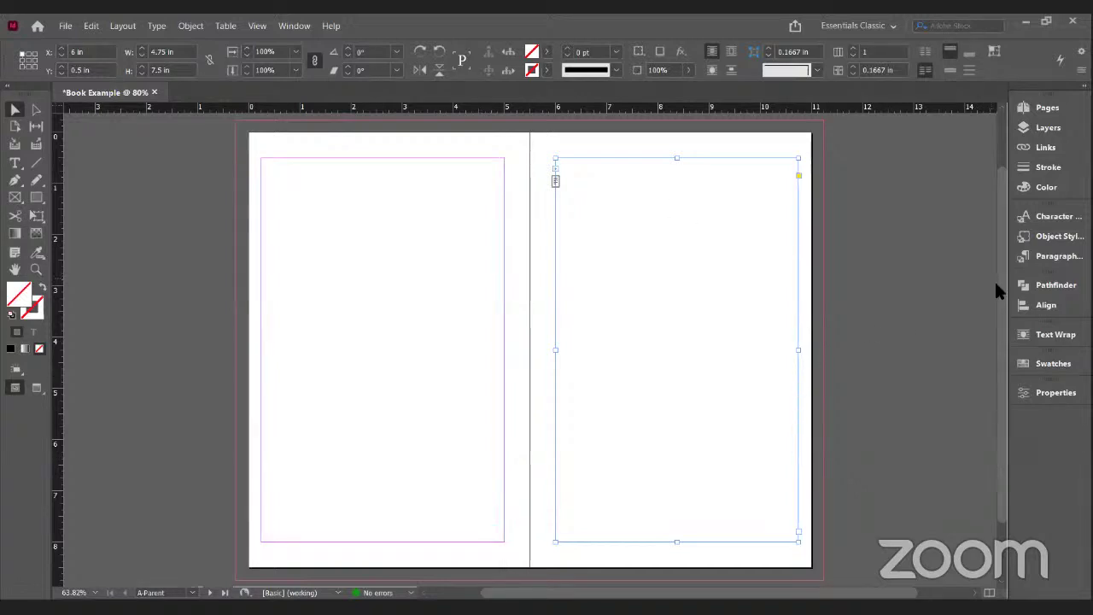
Step: Draw a small text frame about 0.98 by 0.32 in just below the left parent page's lower-left margin corner
left_click_drag(1002, 297, 1001, 289)
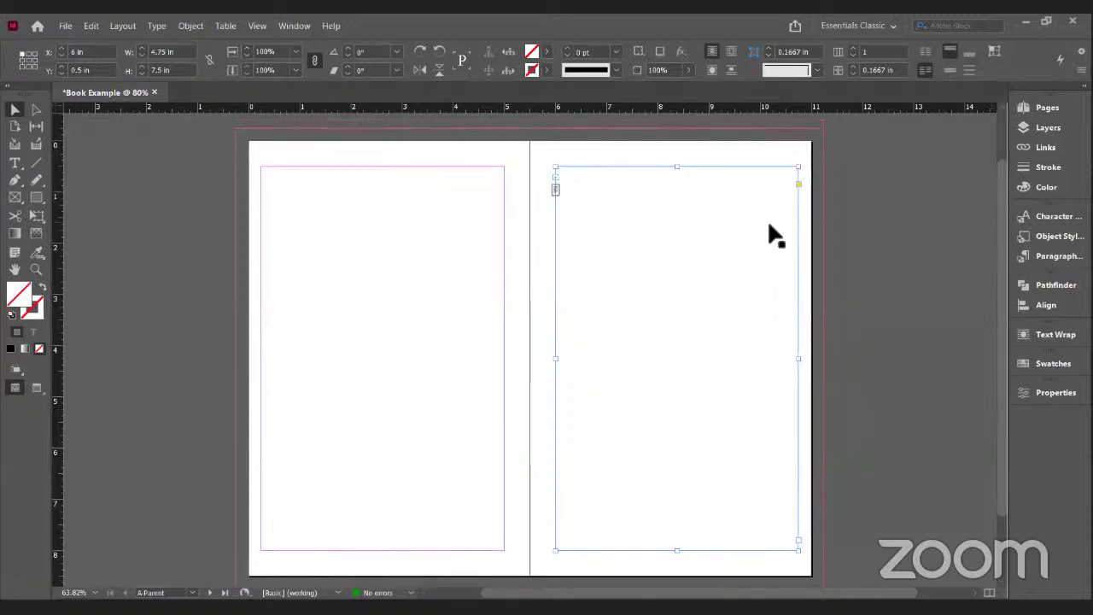
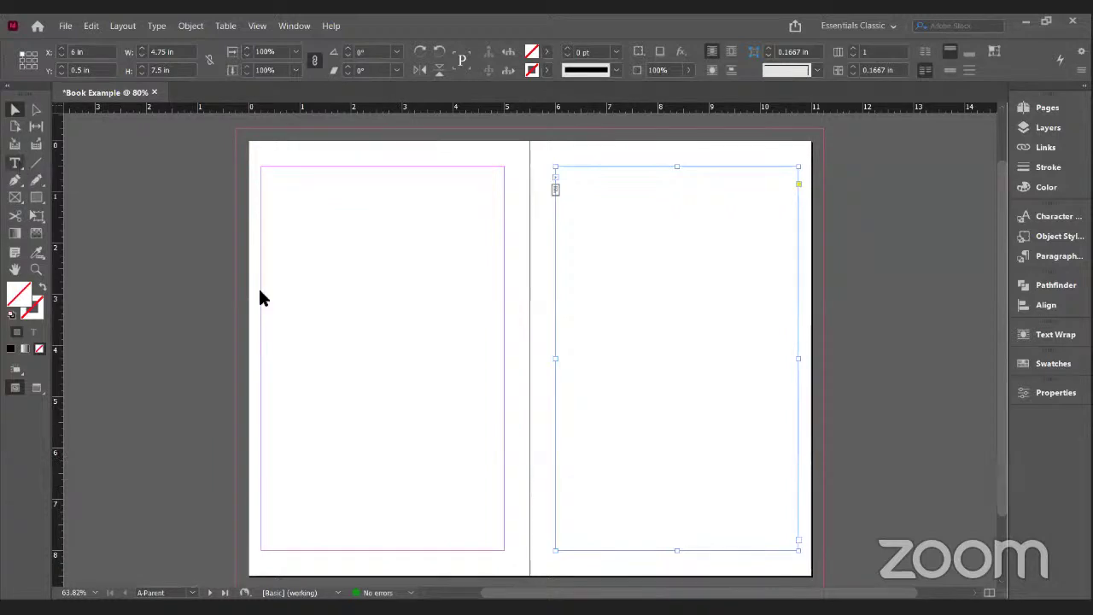
key("t")
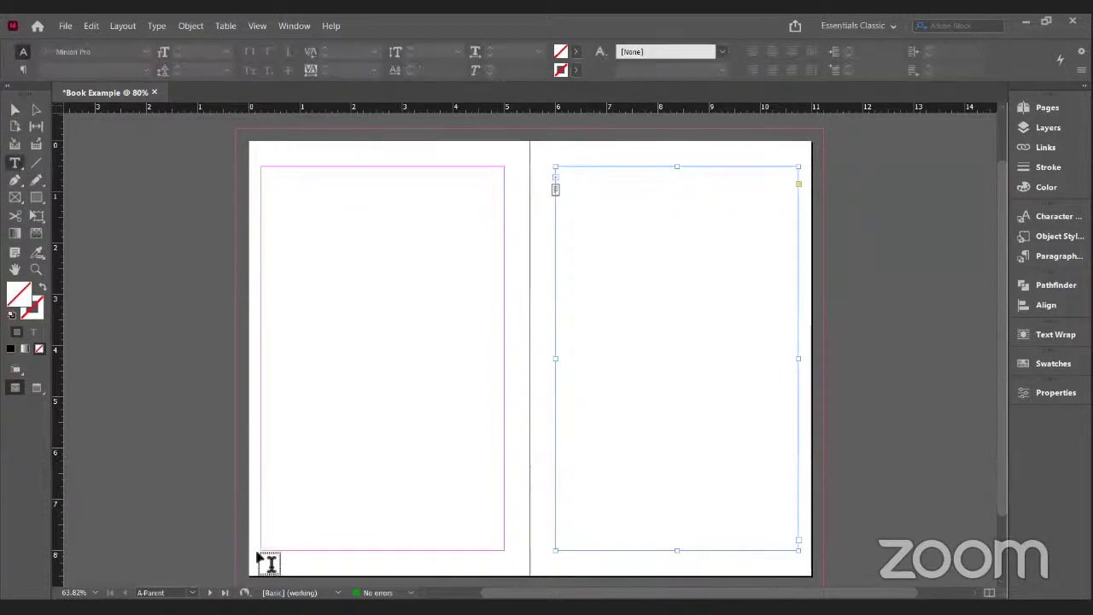
left_click_drag(259, 554, 308, 569)
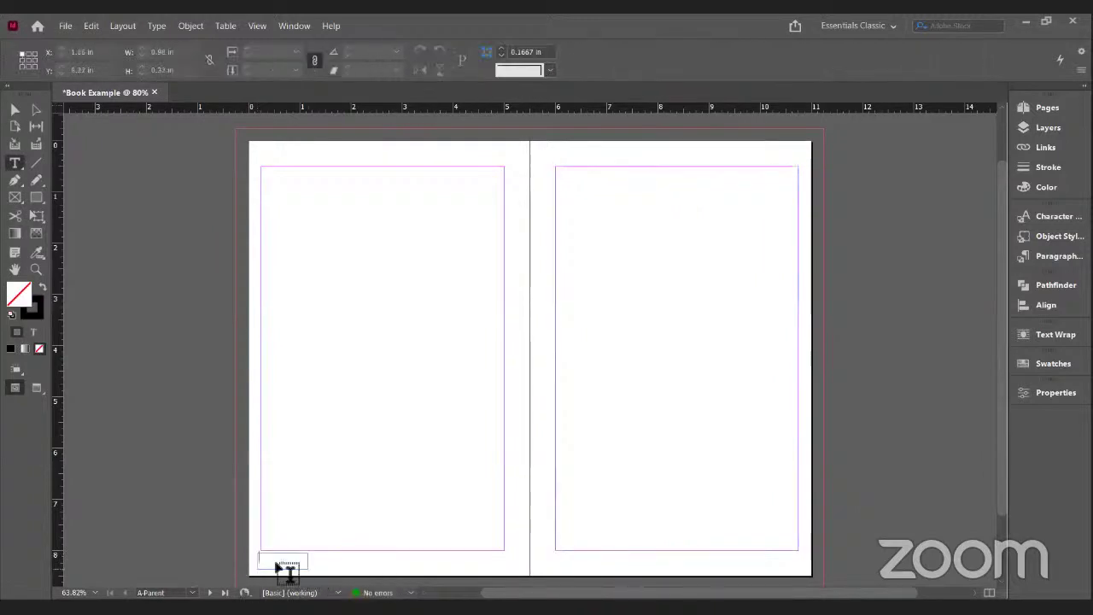
left_click(285, 559)
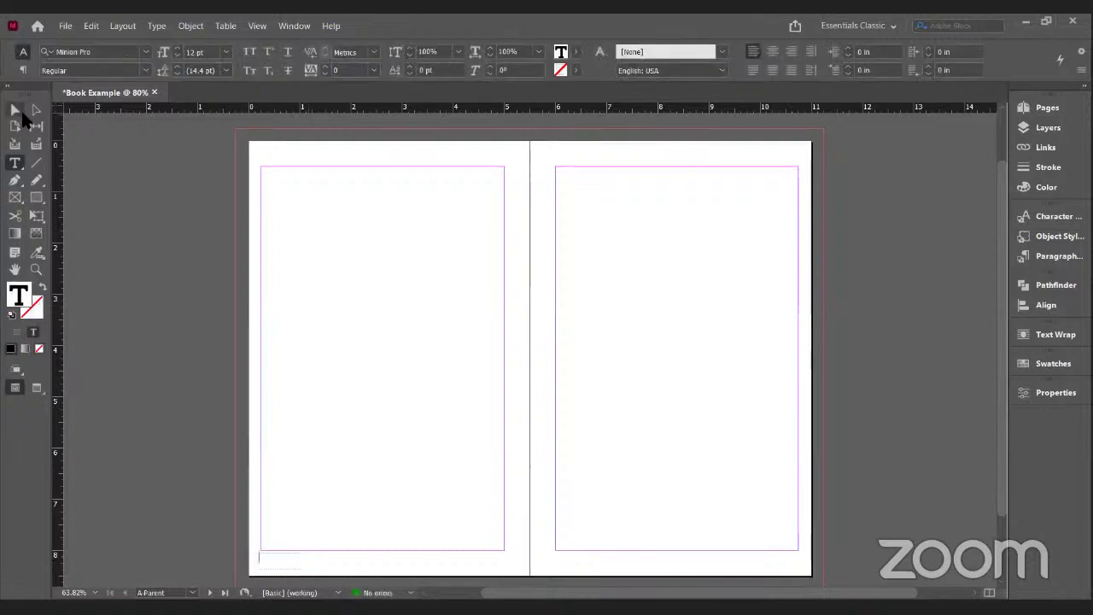
left_click(15, 110)
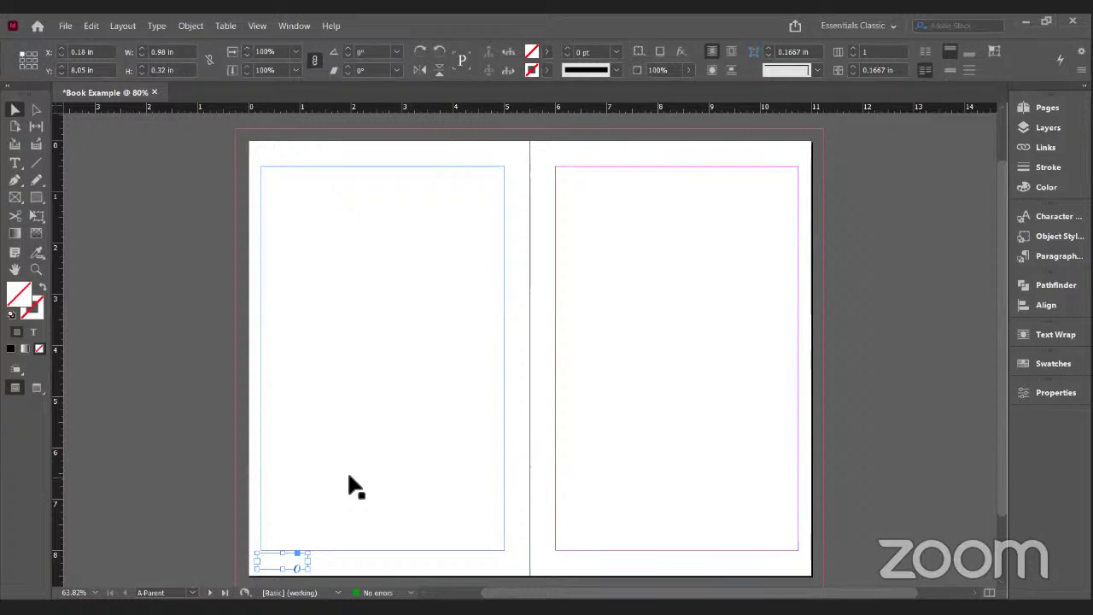
Step: Duplicate the small text frame to X 9.77 in, Y 8.05 in below the right page's outer margin corner and select both small frames
key("ctrl+z")
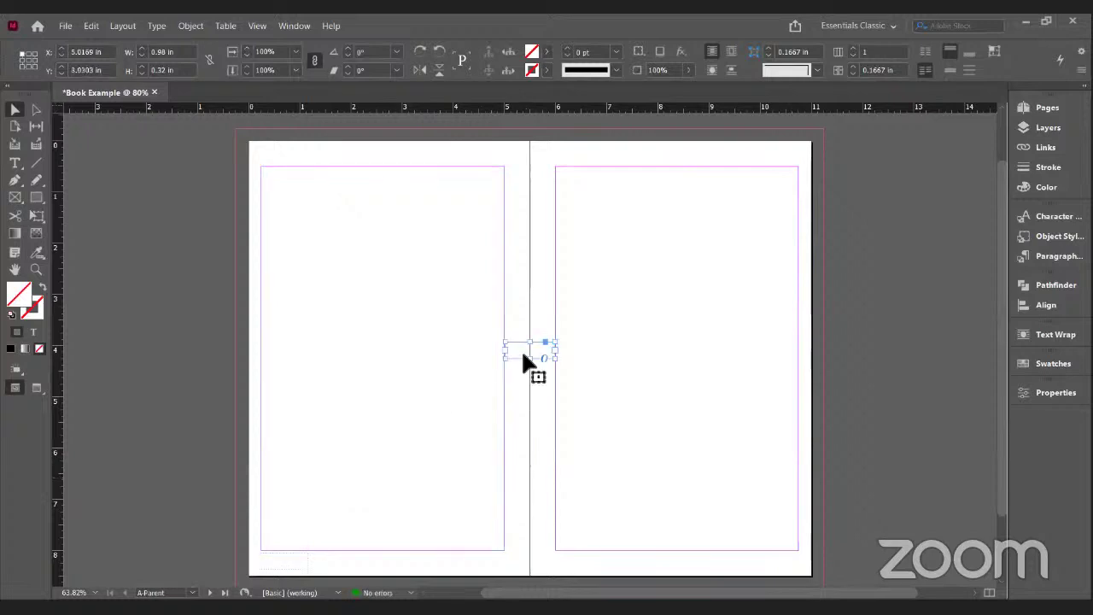
left_click(605, 450)
left_click_drag(667, 541, 774, 573)
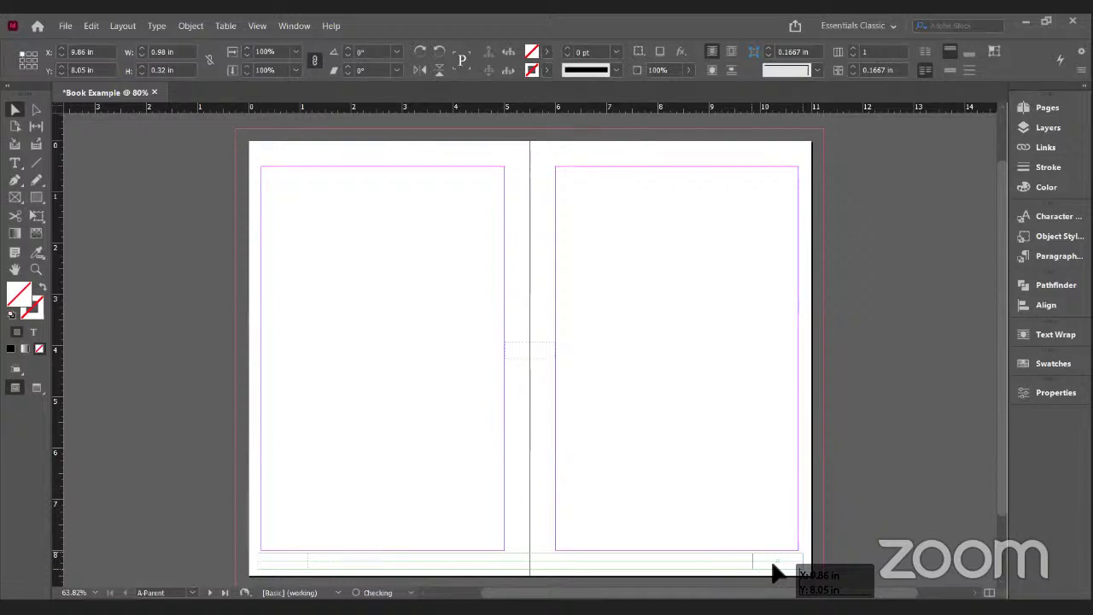
mouse_move(775, 573)
left_mouse_down()
mouse_move(696, 458)
mouse_move(609, 374)
mouse_move(607, 283)
mouse_move(671, 364)
mouse_move(537, 373)
mouse_move(524, 353)
mouse_move(427, 359)
mouse_move(451, 479)
mouse_move(500, 564)
mouse_move(762, 562)
mouse_move(771, 578)
left_mouse_up()
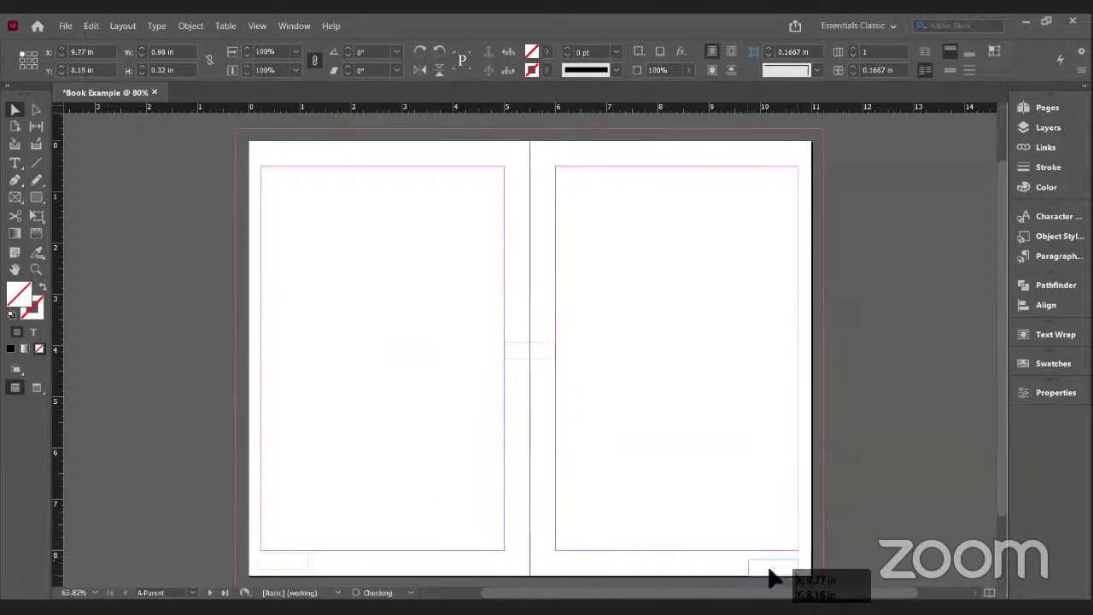
left_click_drag(771, 574, 773, 568)
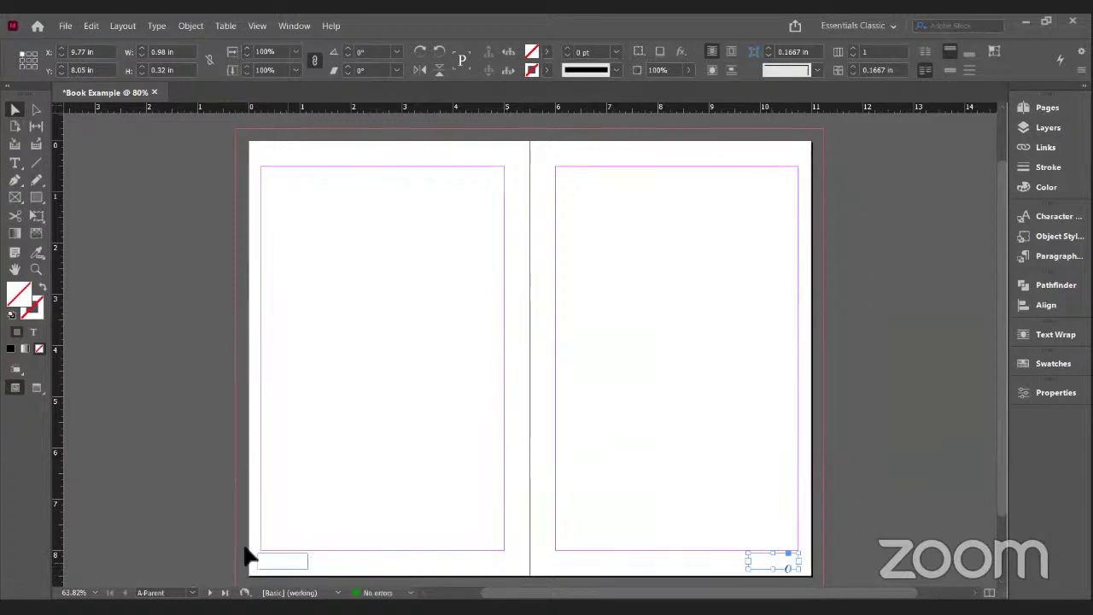
left_click(298, 564)
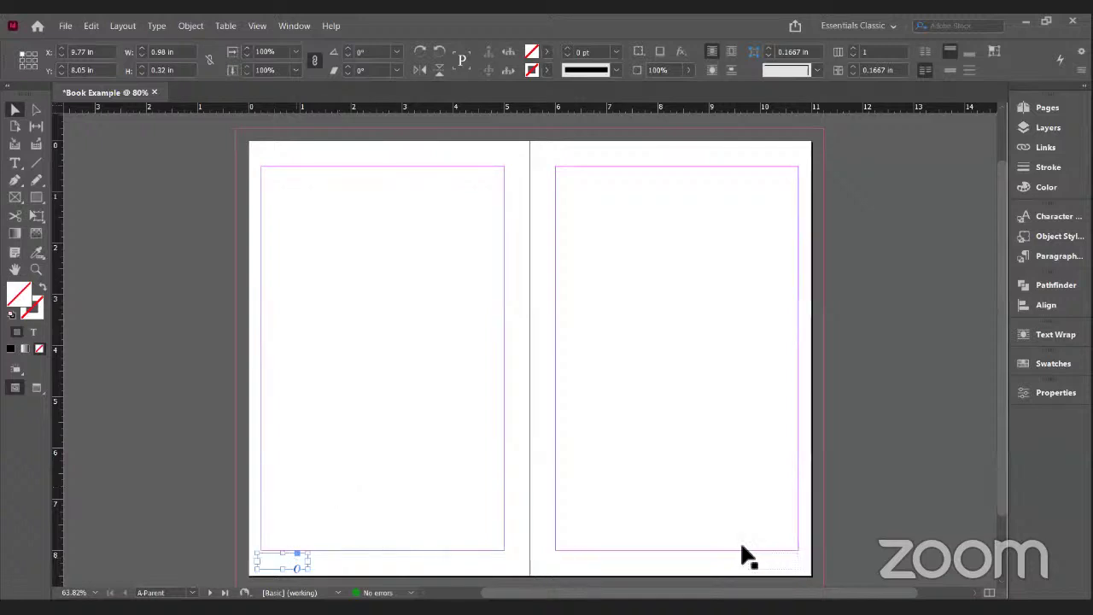
left_click(760, 565, "shift")
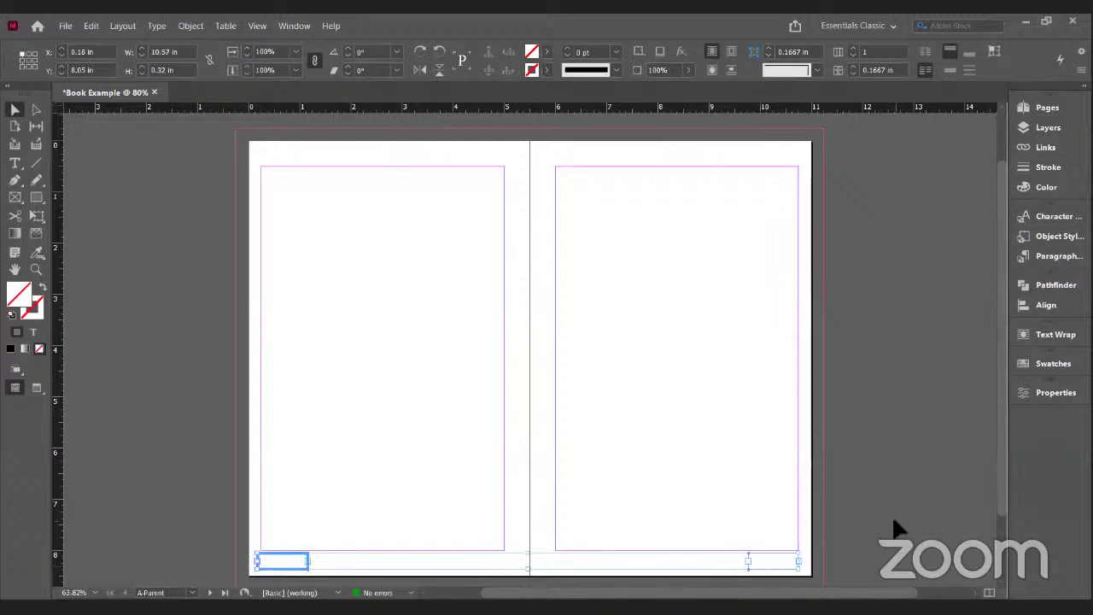
Step: Move the right page's small footer frame up to about Y 7.43 in, out of line with the left page's frame
left_click(744, 577)
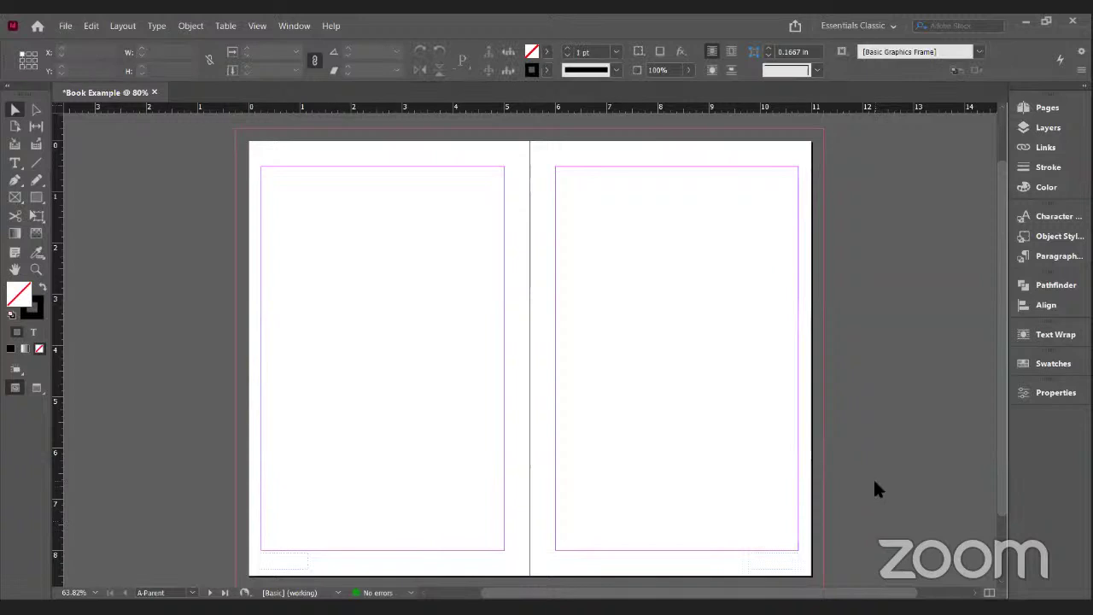
left_click(752, 571)
left_click_drag(752, 570, 746, 538)
key("ctrl+shift+a")
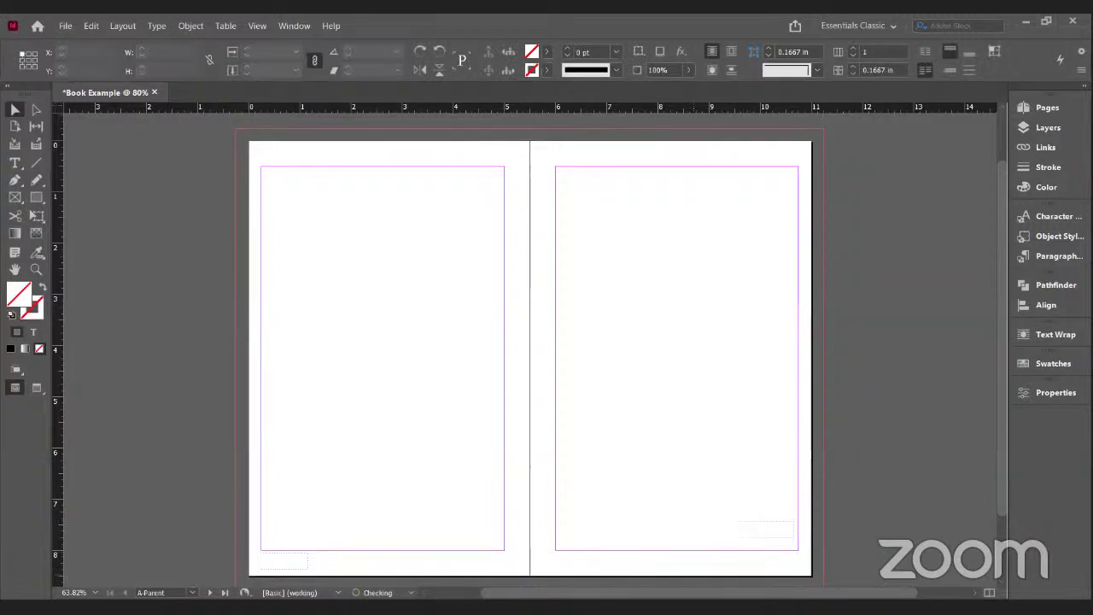
Step: Align the vertical centers of the two small footer frames relative to the selection
left_click(289, 565)
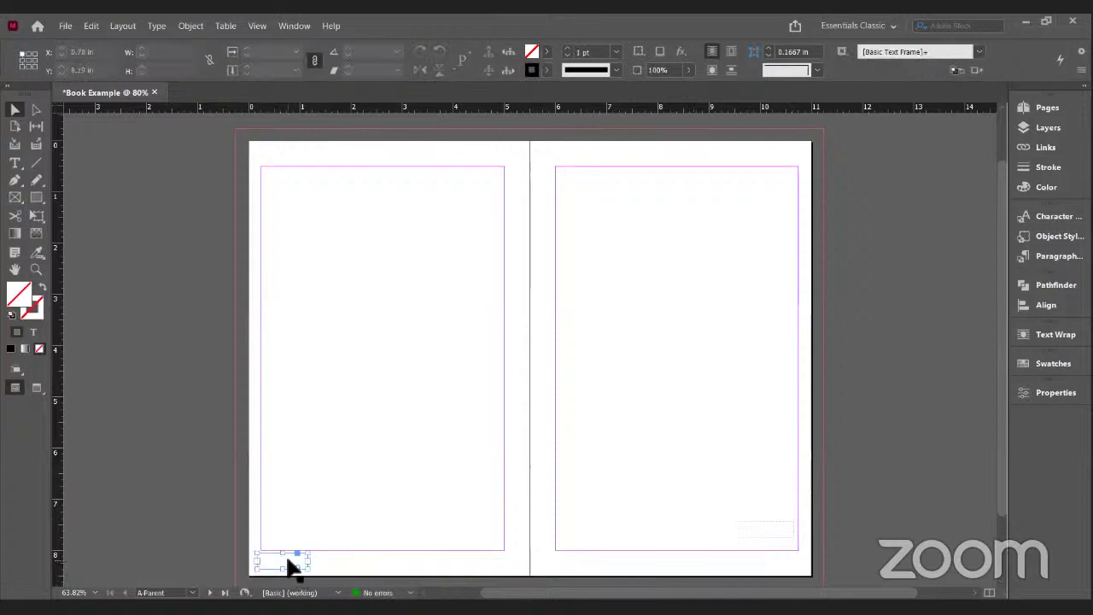
left_click(764, 531, "shift")
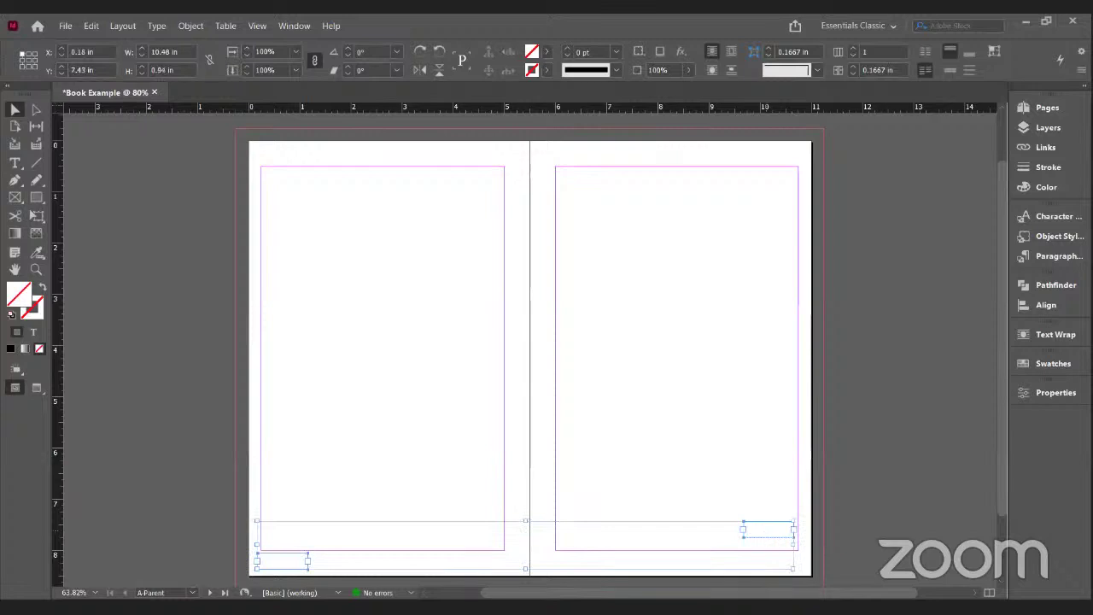
left_click(1057, 306)
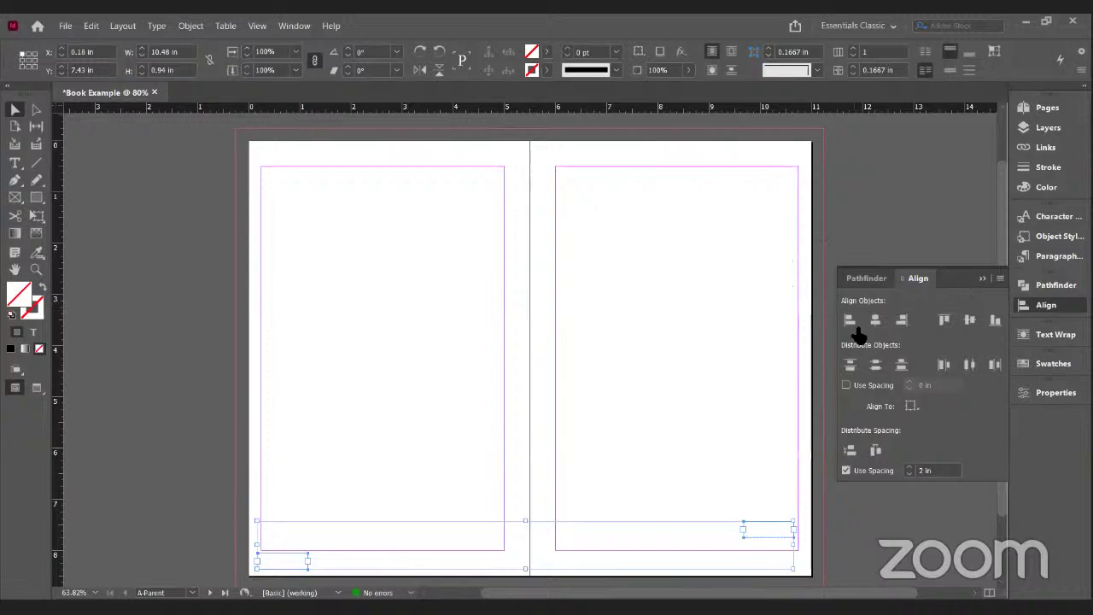
left_click(912, 407)
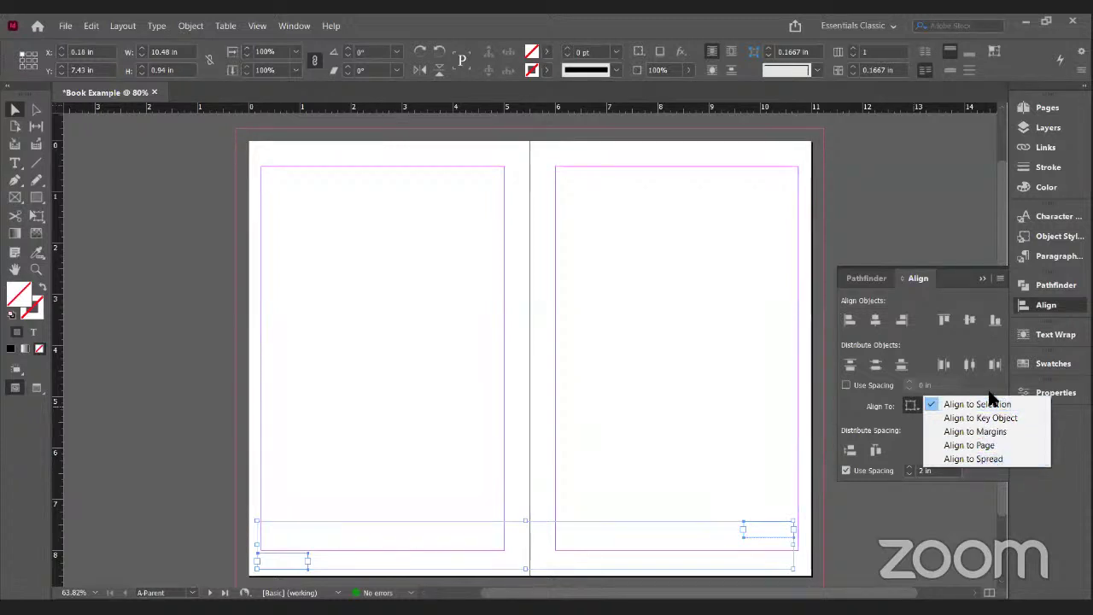
left_click(931, 328)
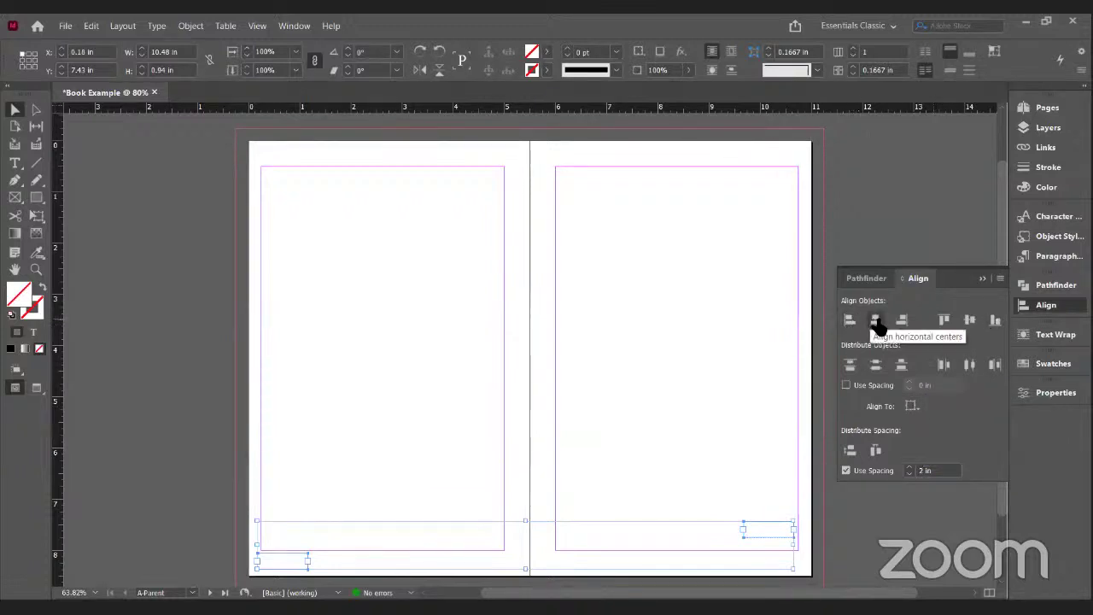
left_click(971, 321)
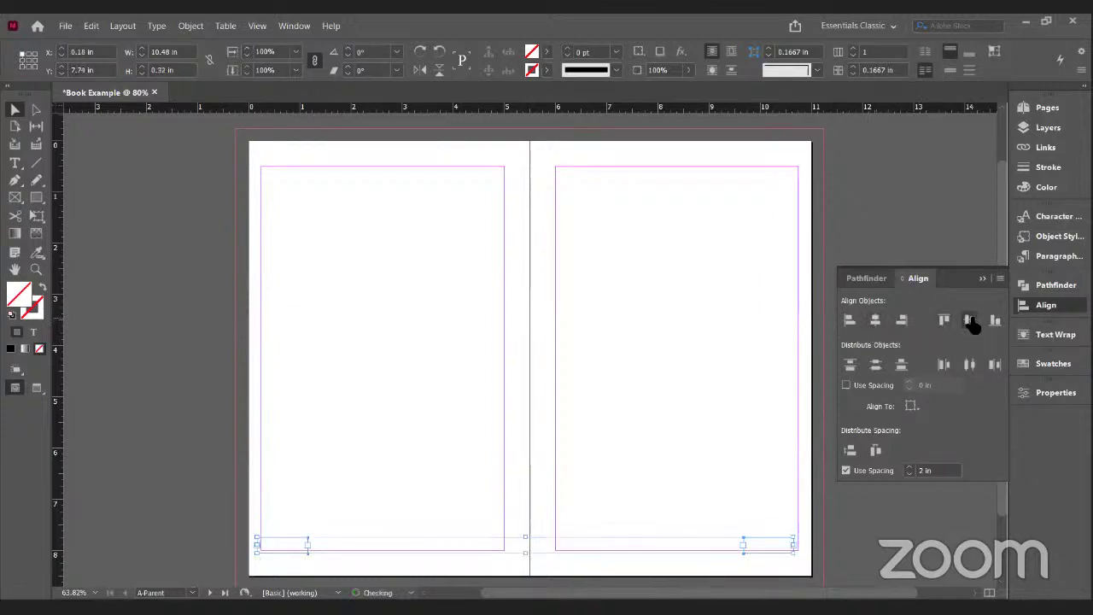
left_click(875, 453)
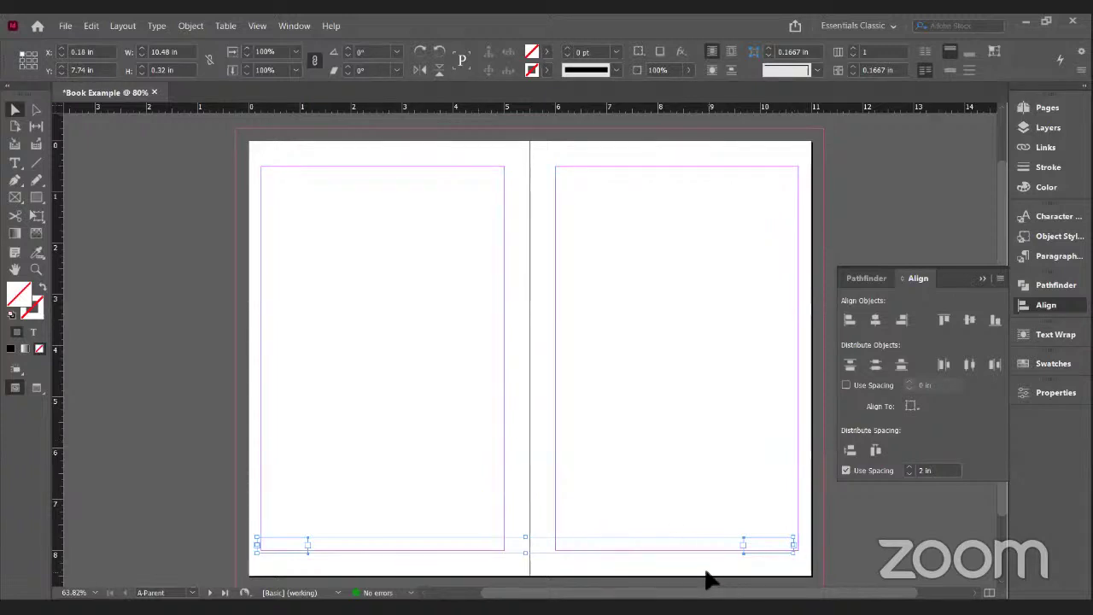
Step: Nudge both small footer frames together to about X 0.26 in, Y 8.03 in, just below the bottom margins
key("Down")
key("Down")
key("Down")
key("Down")
key("Down")
key("Down")
key("Down")
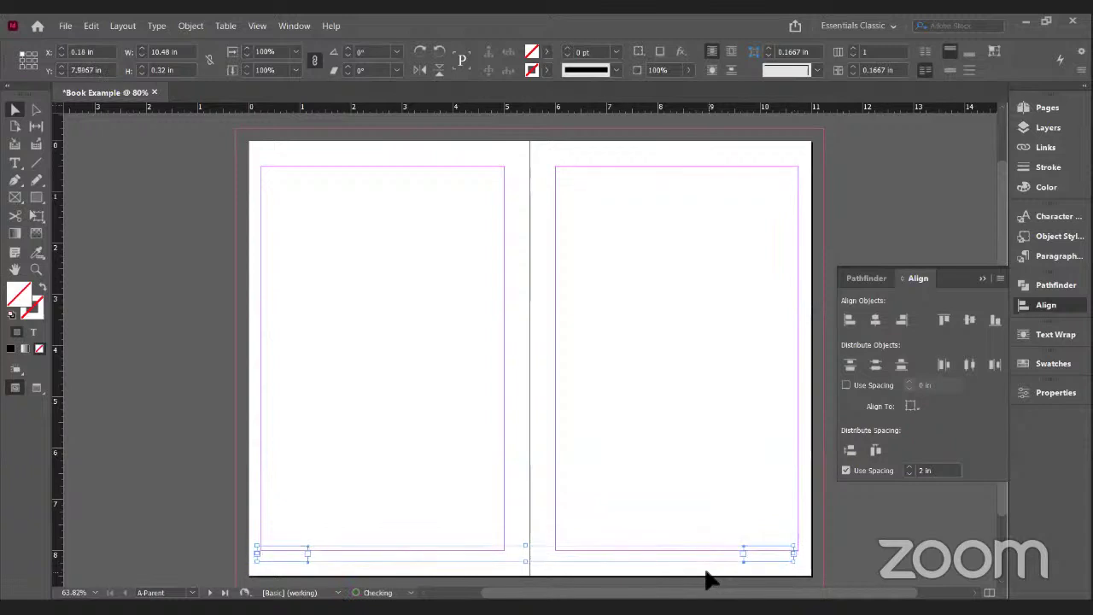
key("Right")
key("Right")
key("Right")
key("Right")
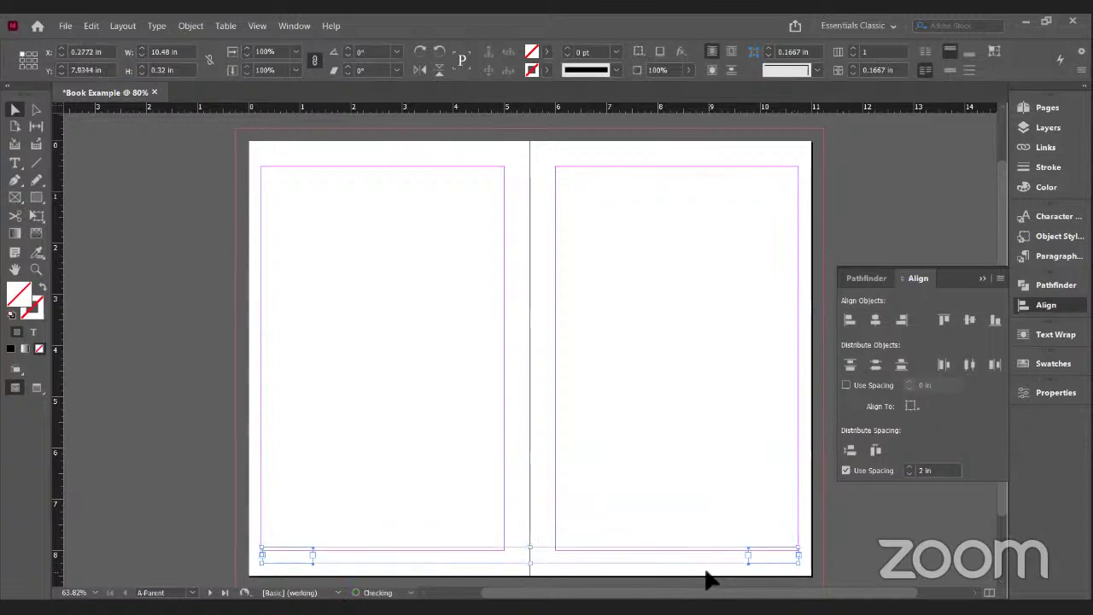
key("Down")
key("Down")
key("Down")
key("Down")
key("Down")
key("Down")
key("Down")
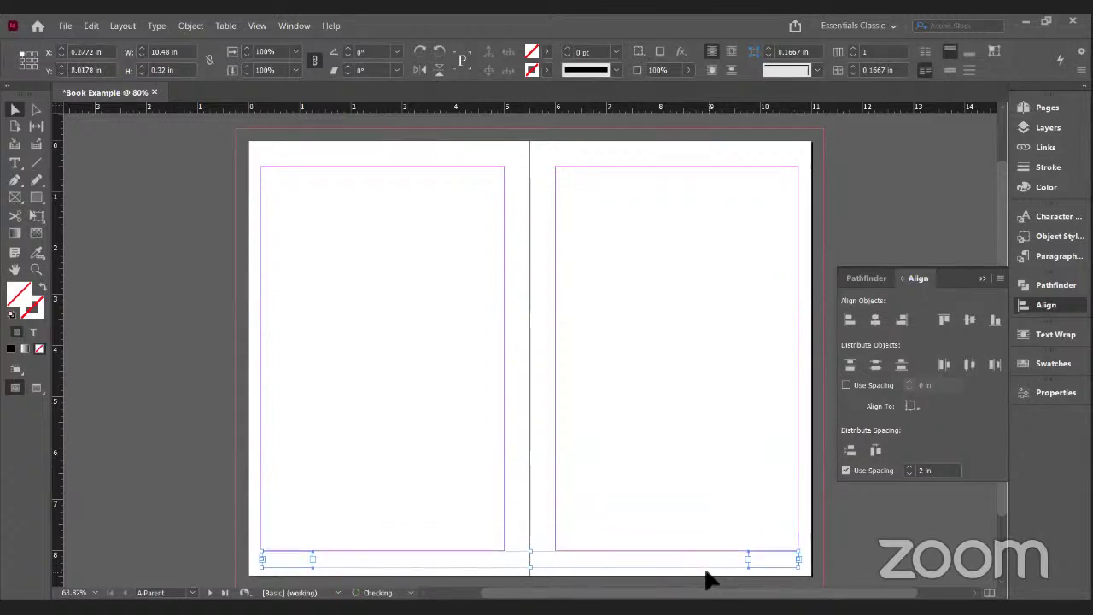
key("Left")
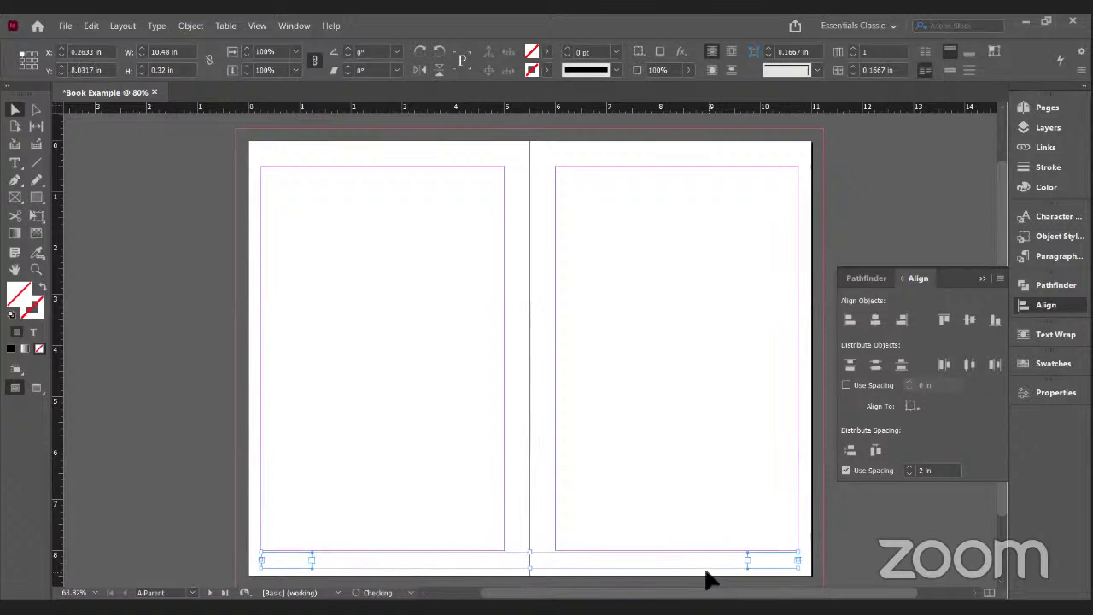
Step: Shift the right page's small footer frame to X 9.77 in, flush with the outer margin
left_click(803, 510)
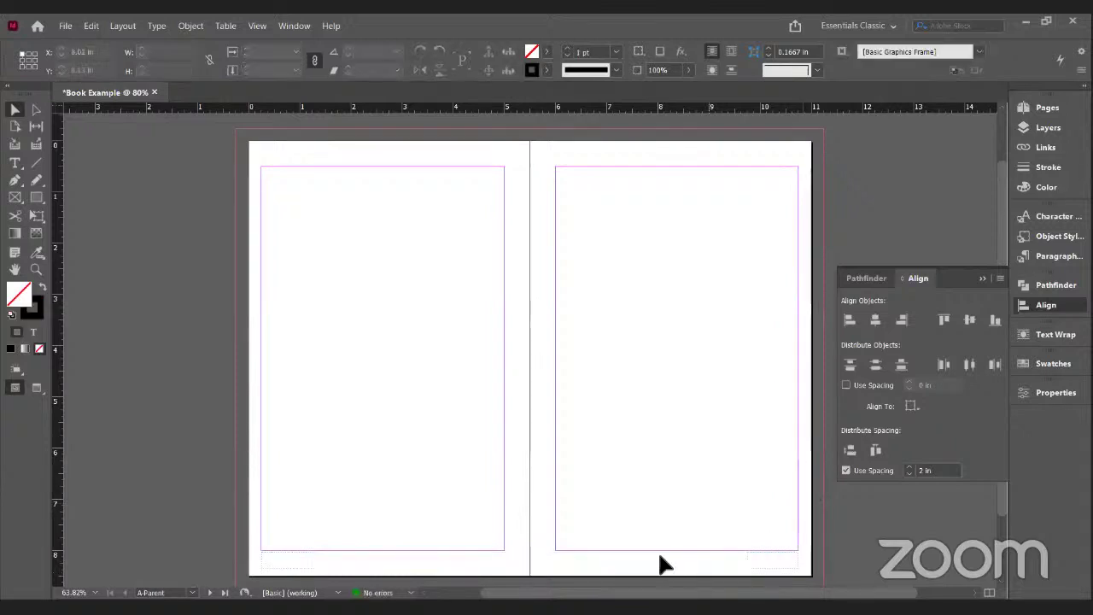
left_click(762, 565)
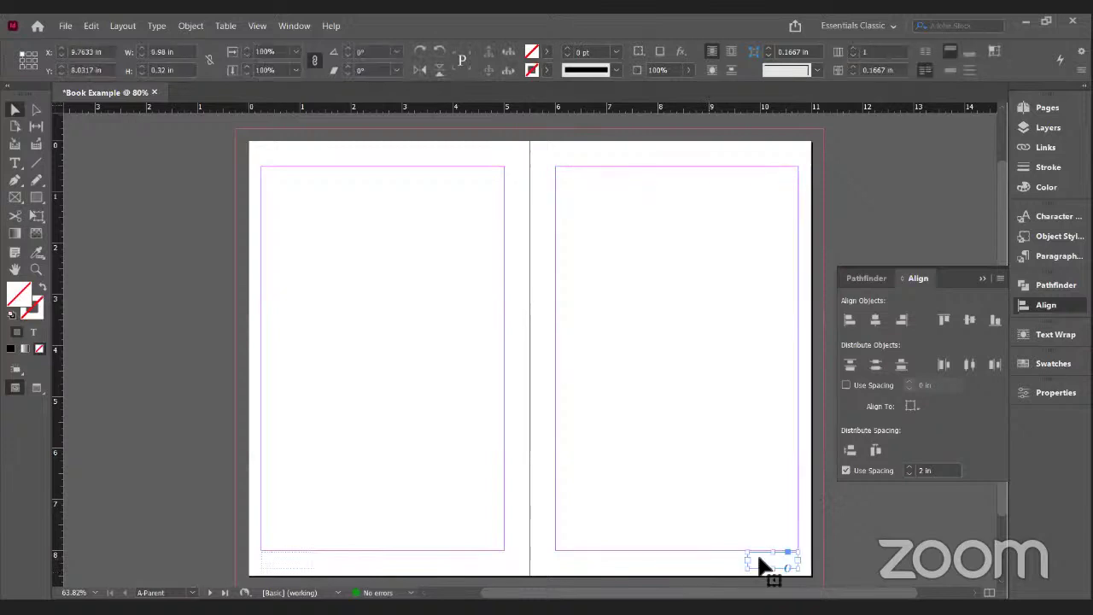
left_click_drag(763, 565, 766, 567)
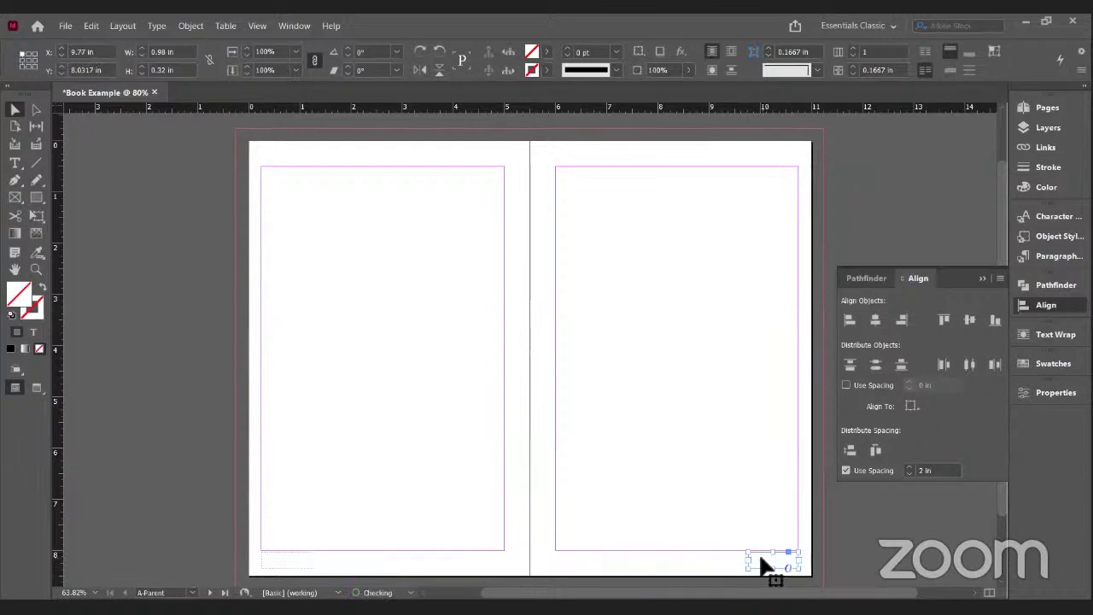
Step: Shift the left page's small footer frame to X 0.25 in, flush with the outer margin
left_click(304, 568)
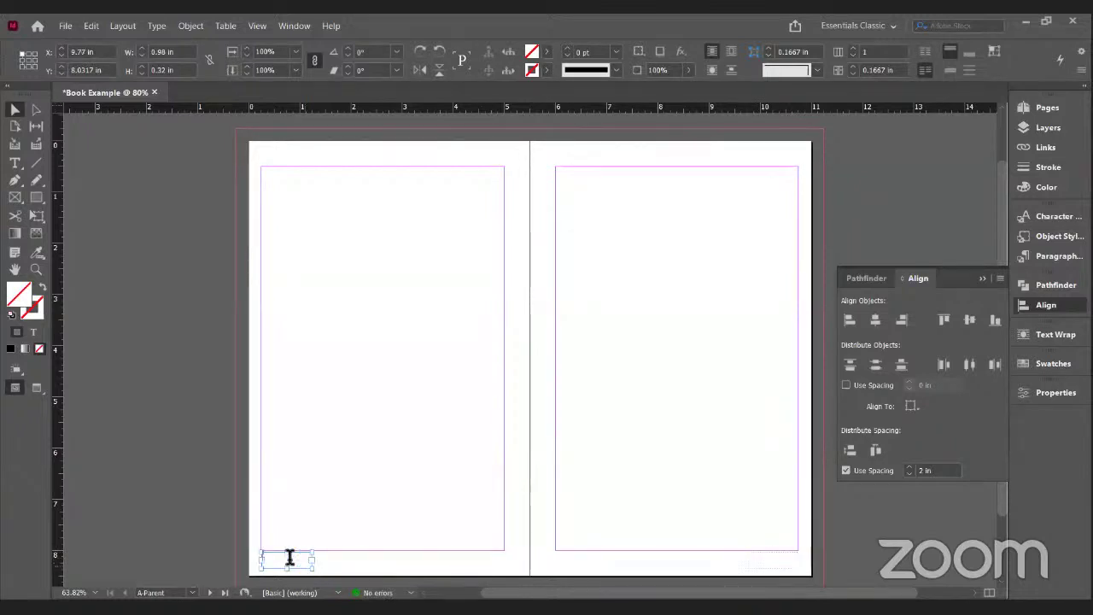
double_click(290, 557)
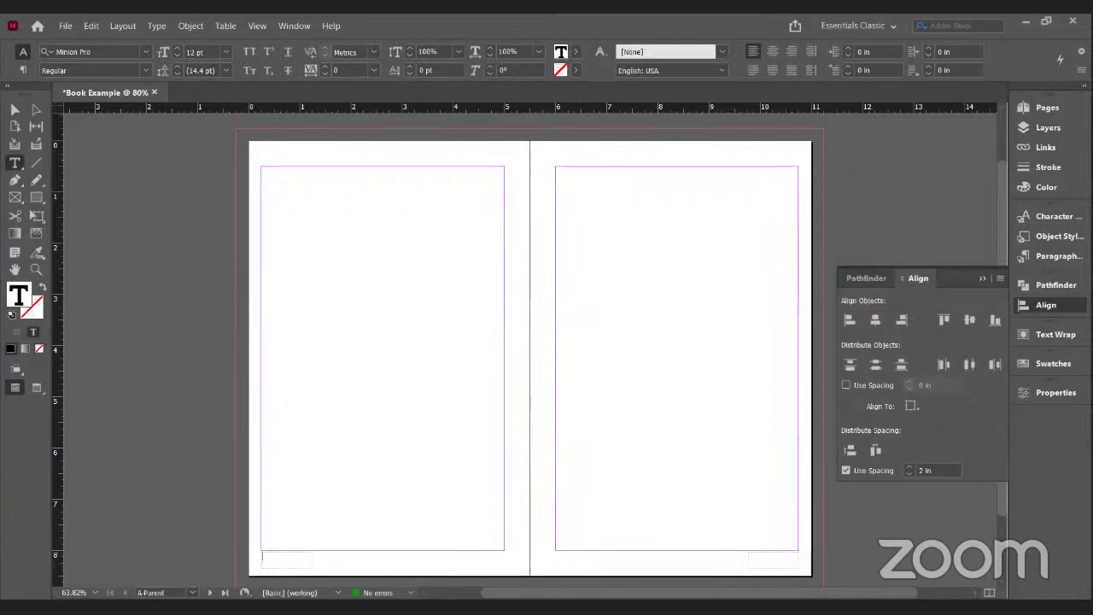
left_click(15, 109)
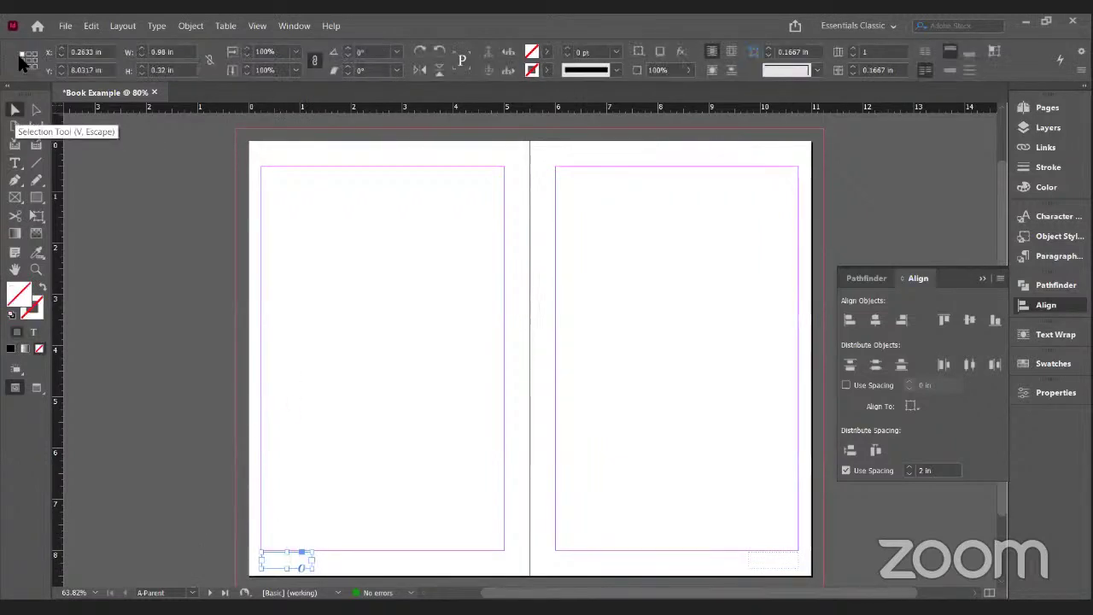
left_click(196, 370)
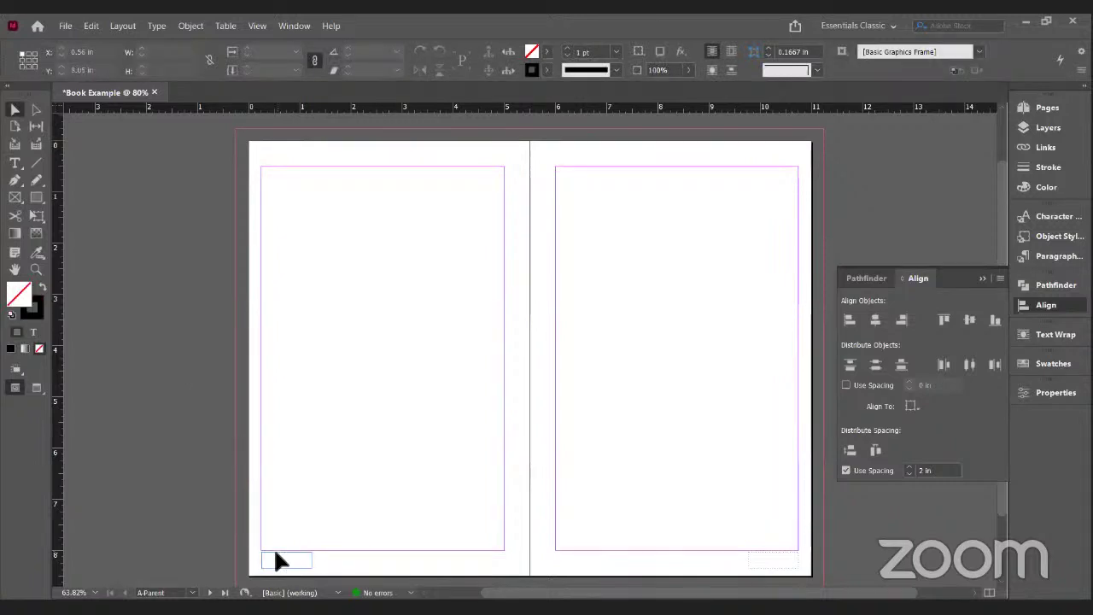
left_click_drag(266, 552, 276, 555)
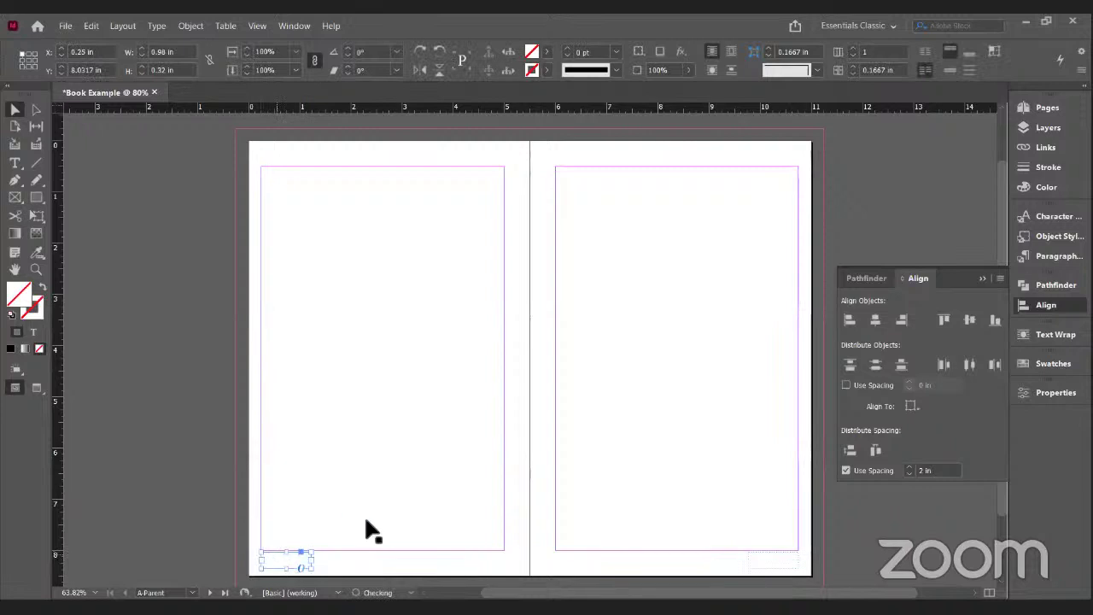
left_click(399, 561)
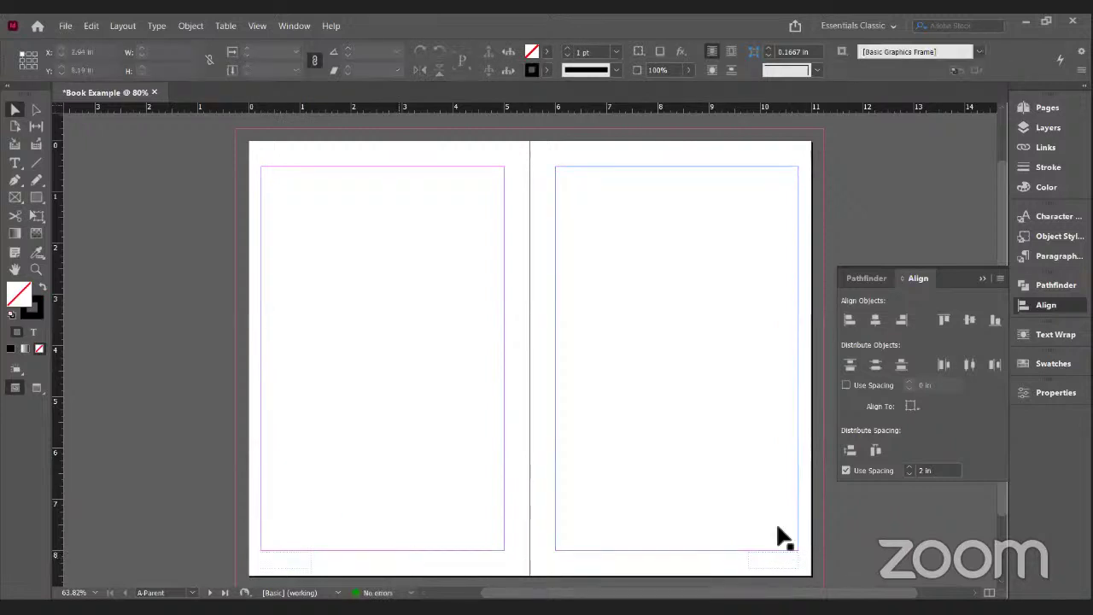
left_click(1054, 306)
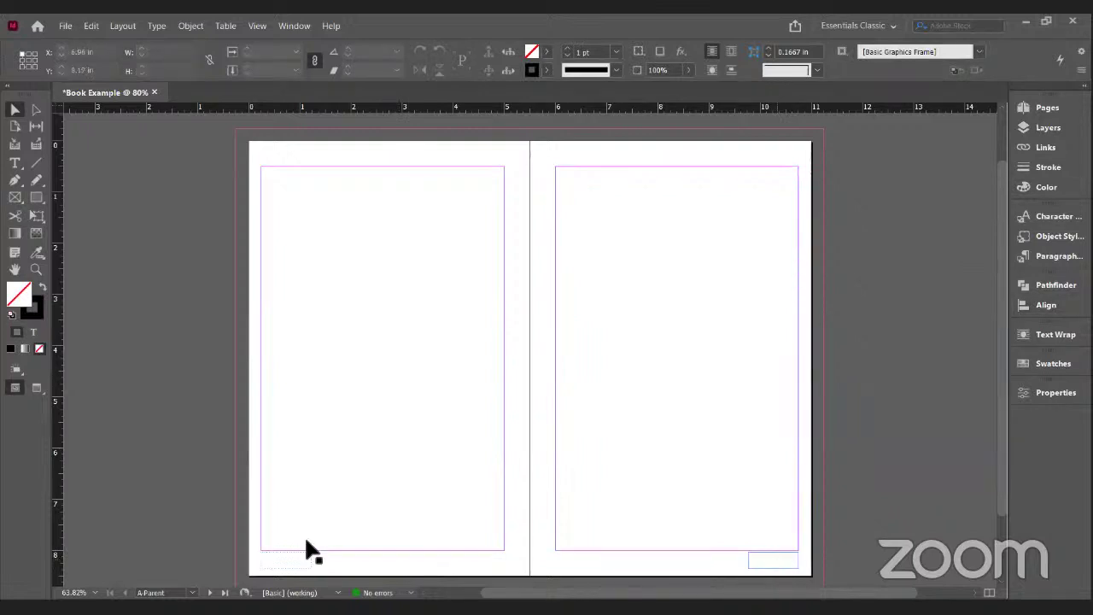
Step: Insert a current page number marker in the left page's small footer frame
left_click(274, 564)
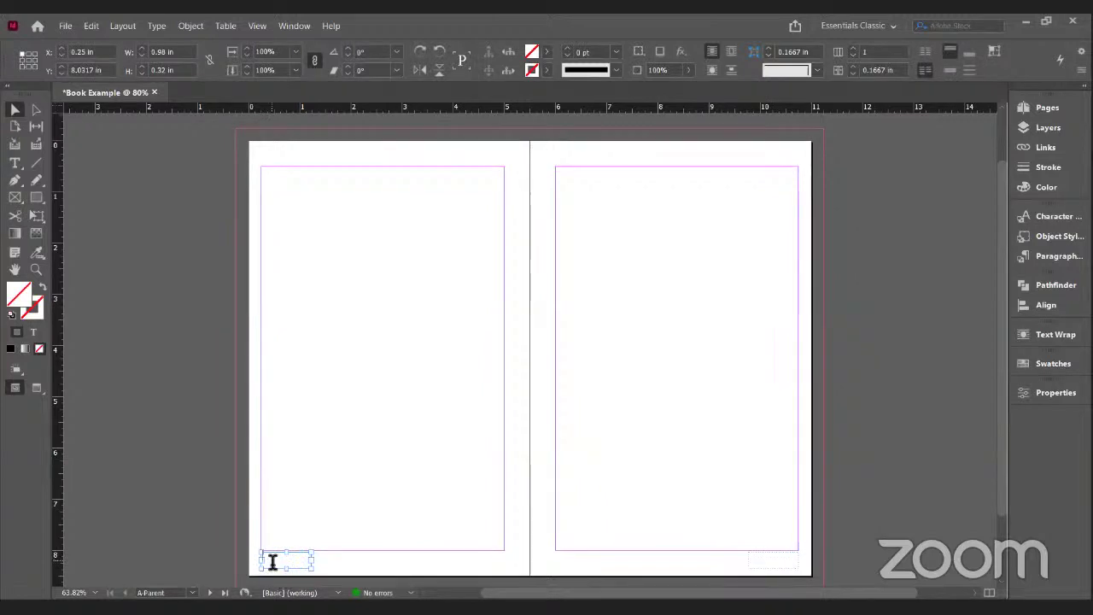
double_click(272, 561)
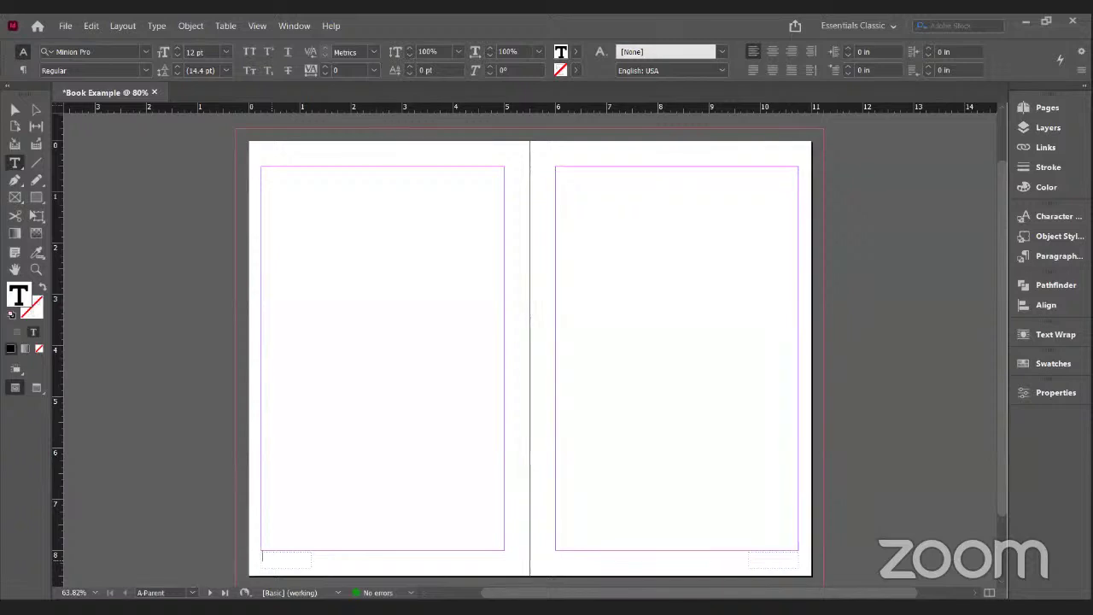
key("ctrl+shift+alt+n")
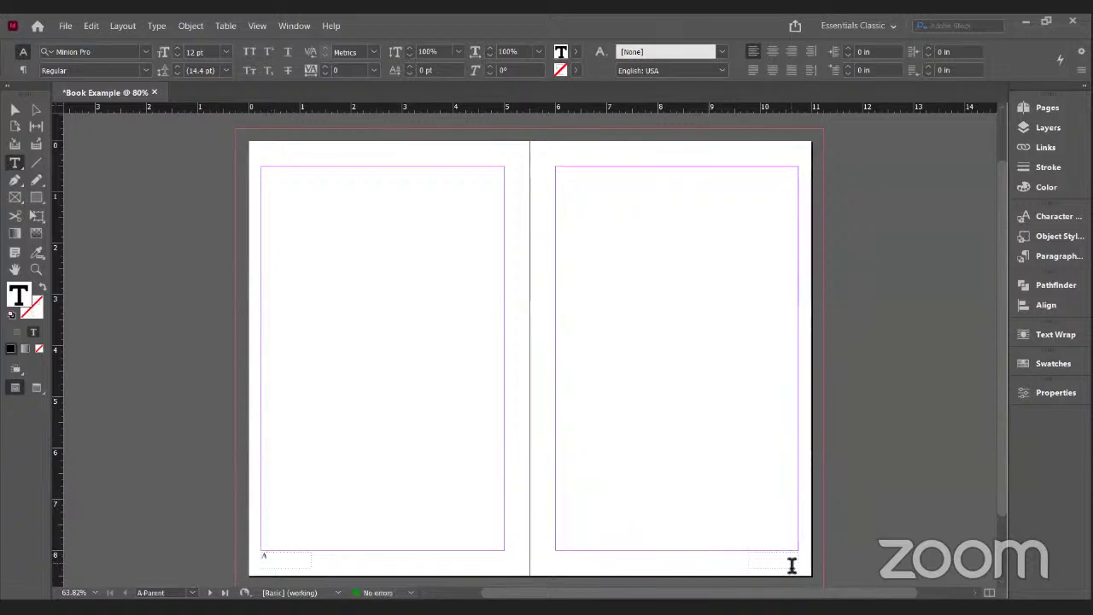
Step: Insert a current page number marker in the right page's small footer frame and right-align it
left_click(792, 566)
key("ctrl+shift+alt+n")
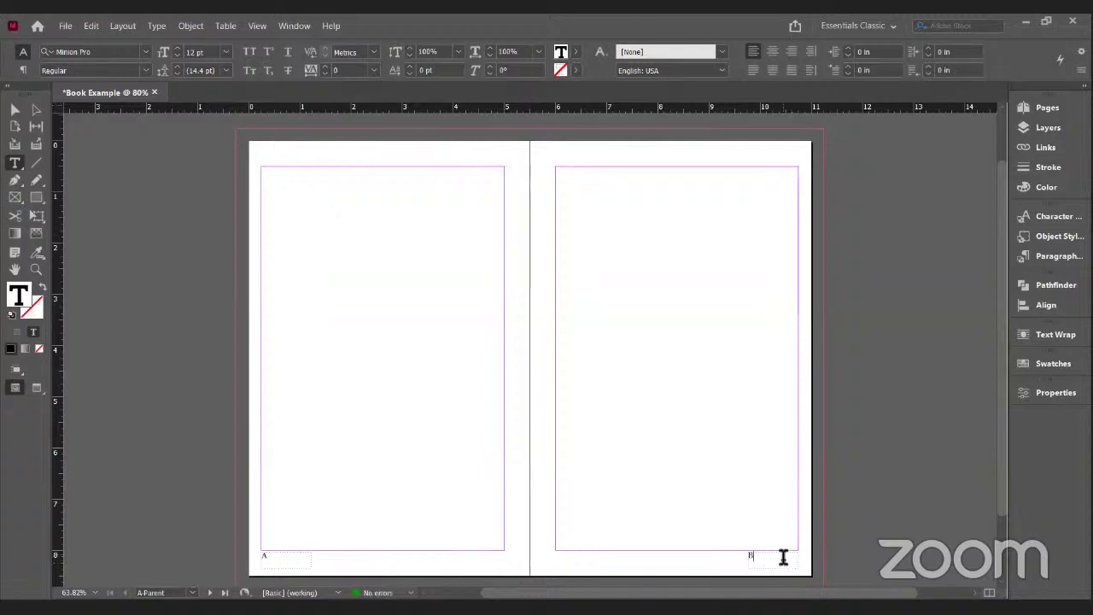
mouse_move(755, 557)
left_mouse_down()
mouse_move(732, 562)
mouse_move(698, 295)
mouse_move(528, 133)
mouse_move(849, 114)
mouse_move(835, 96)
left_mouse_up()
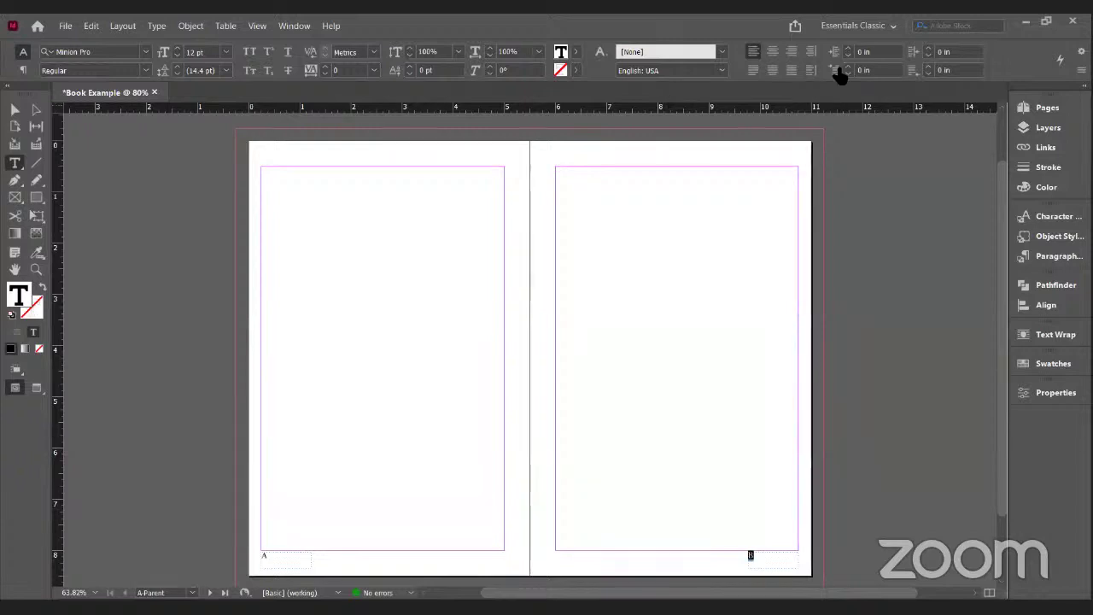
left_click(792, 53)
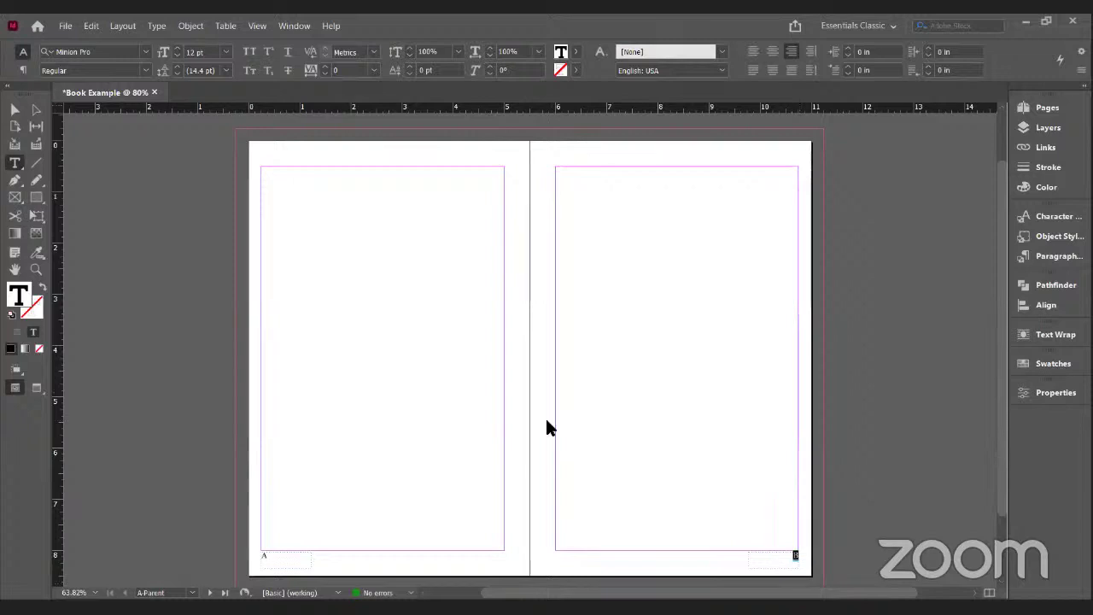
Step: Replace the character in the left page's footer frame with a current page number marker
left_click(155, 31)
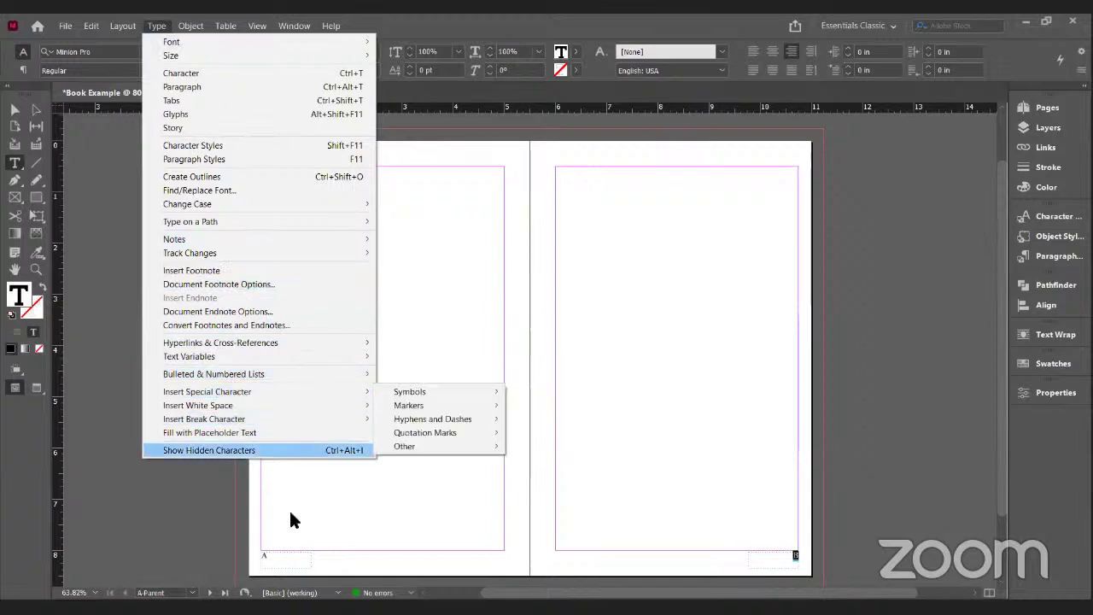
left_click(292, 552)
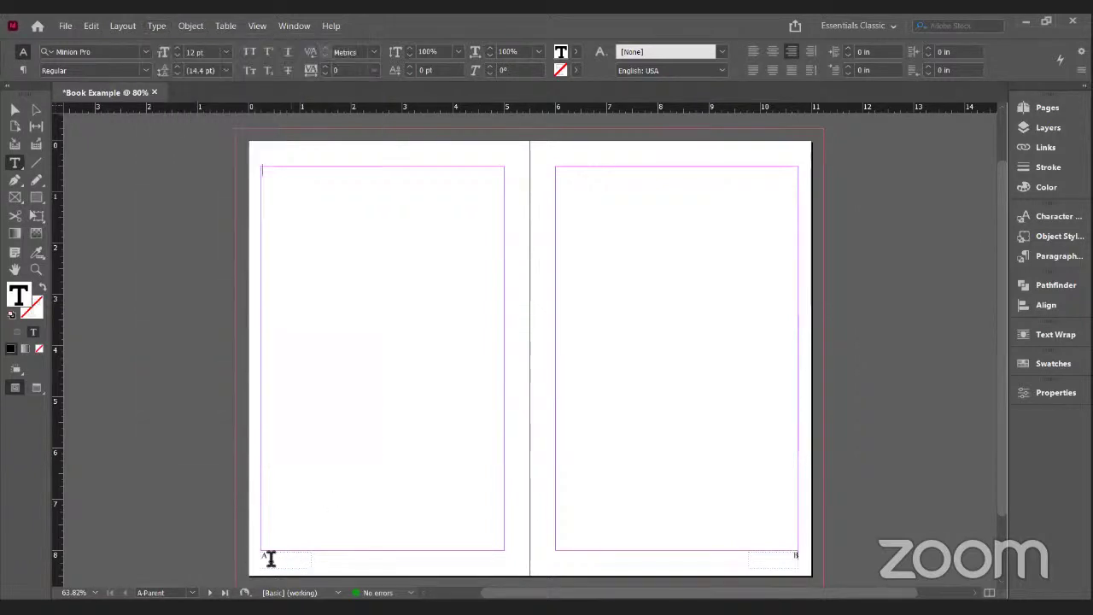
mouse_move(270, 558)
left_mouse_down()
mouse_move(228, 566)
mouse_move(288, 573)
left_mouse_up()
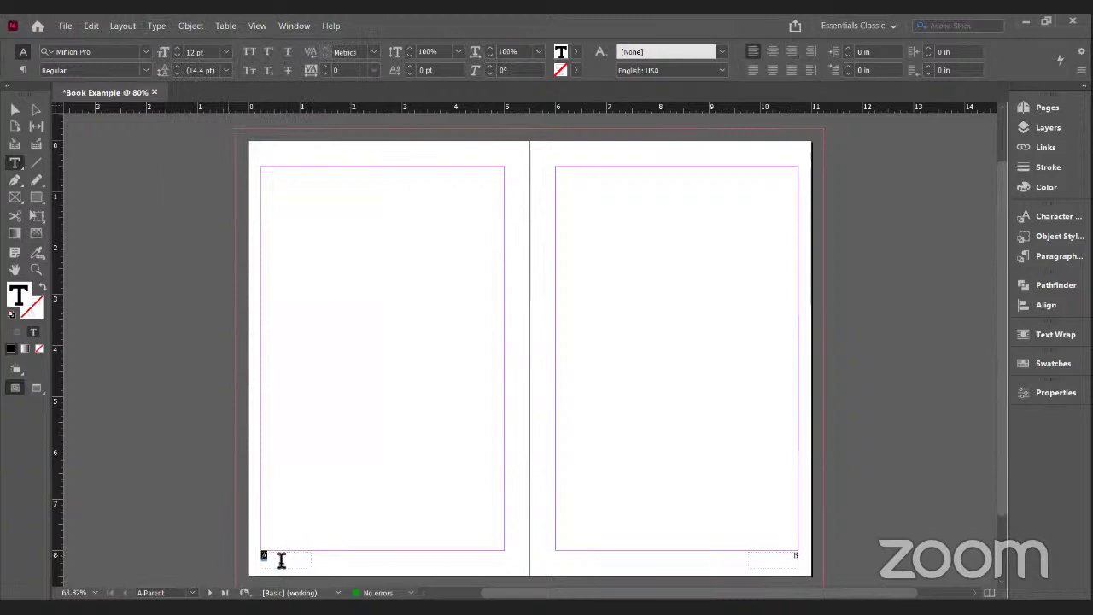
left_click(163, 26)
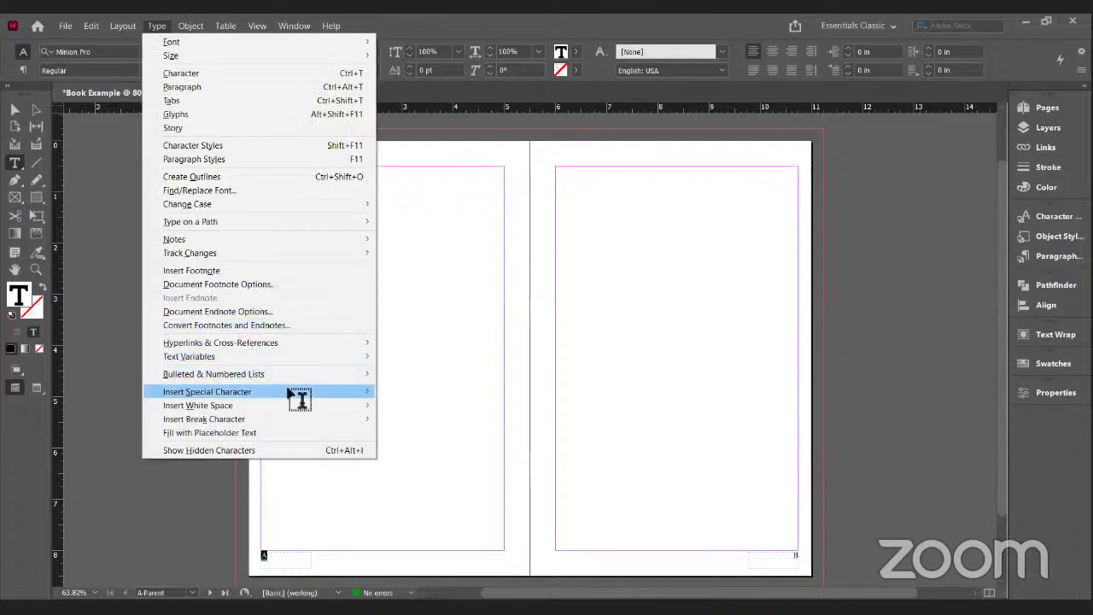
mouse_move(301, 393)
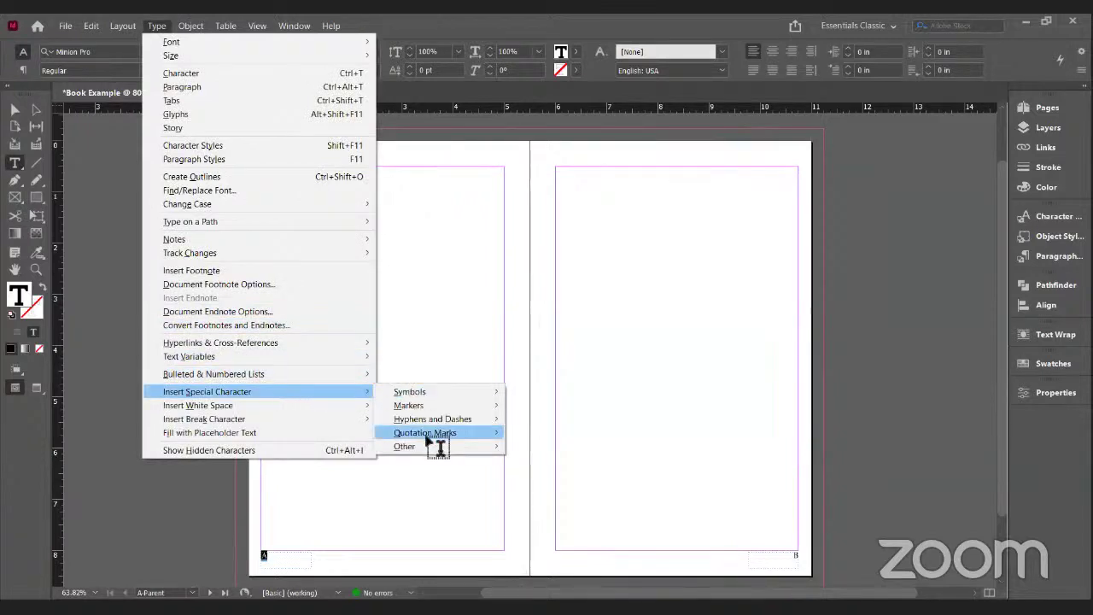
mouse_move(405, 392)
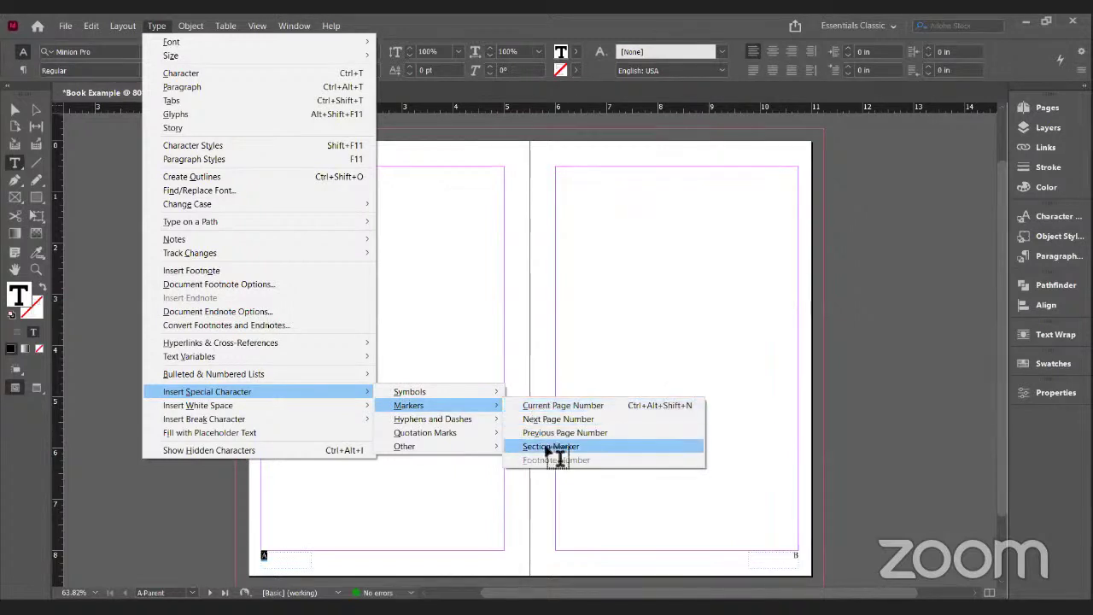
left_click(596, 405)
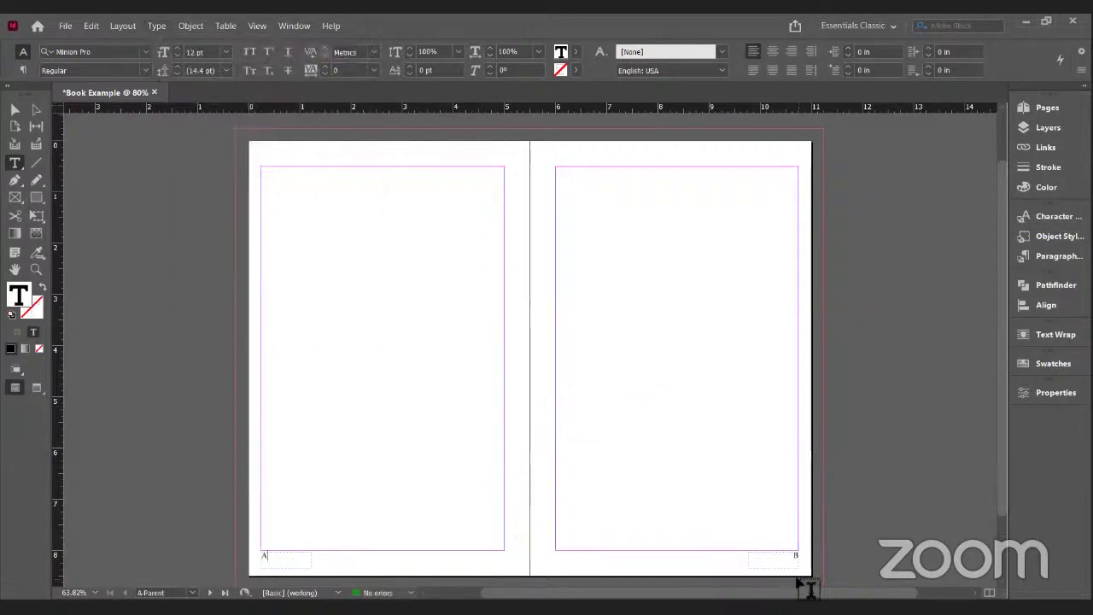
Step: Replace the character in the right page's footer frame with a current page number marker
left_click(798, 557)
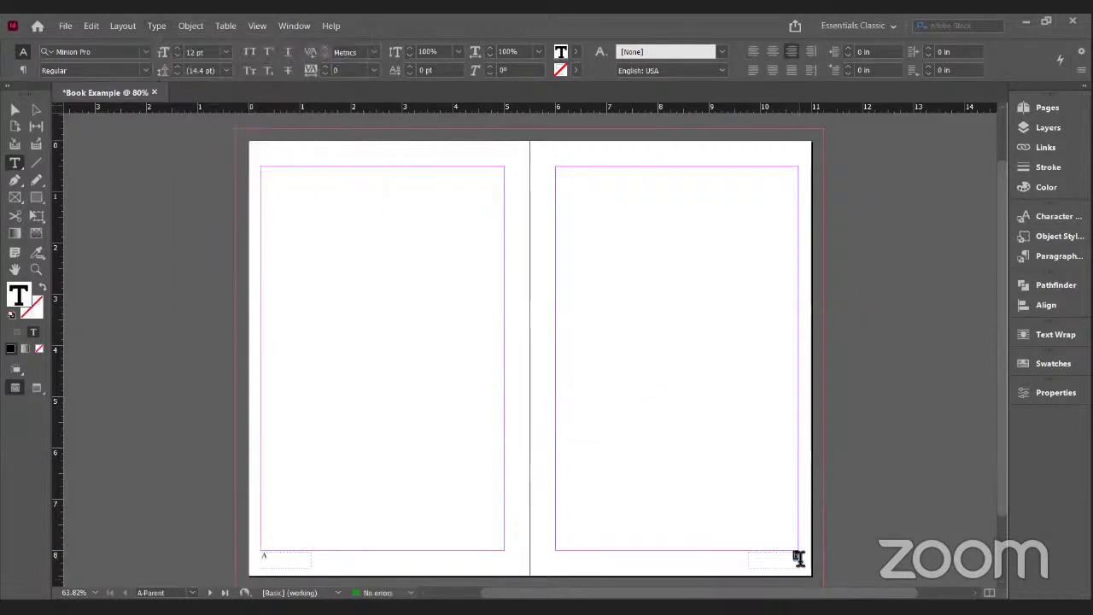
left_click(166, 27)
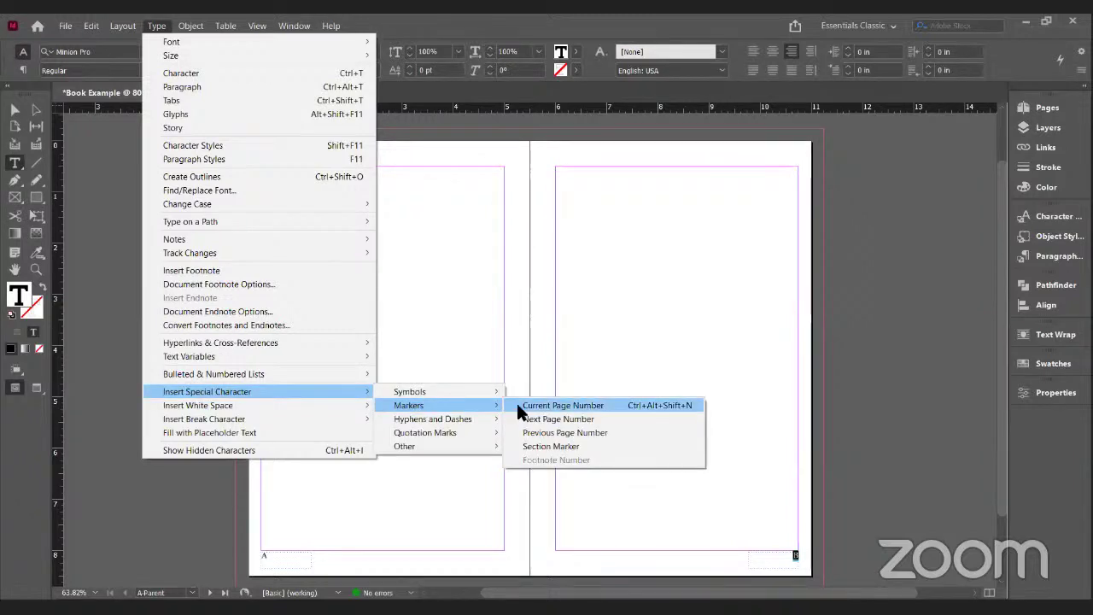
left_click(517, 406)
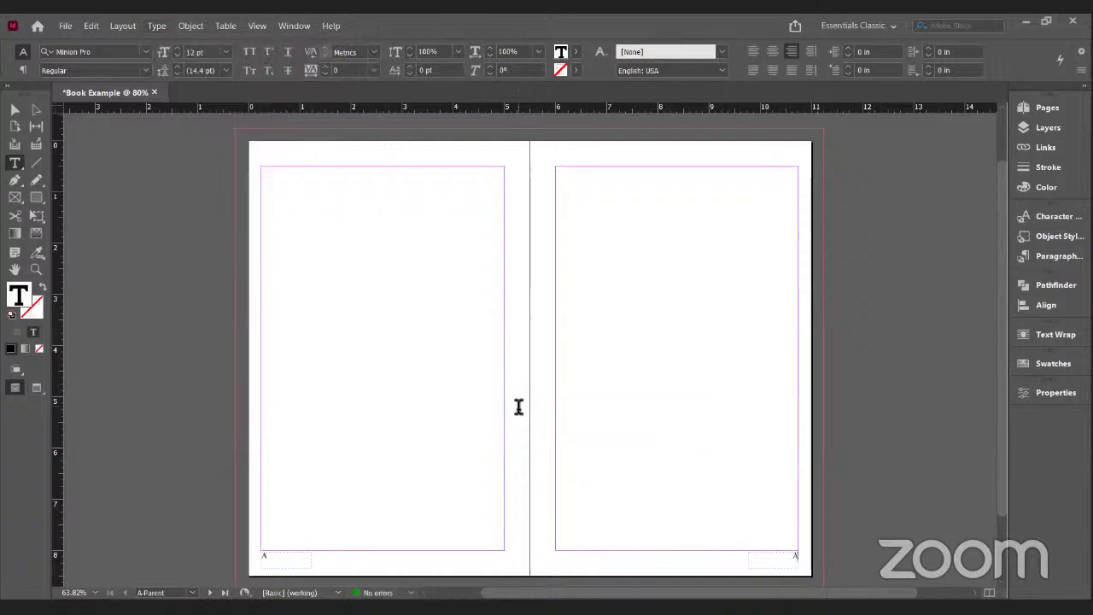
Step: Go to page 1 and look through the first spreads to check their footer page numbers, returning to page 1
left_click(1056, 114)
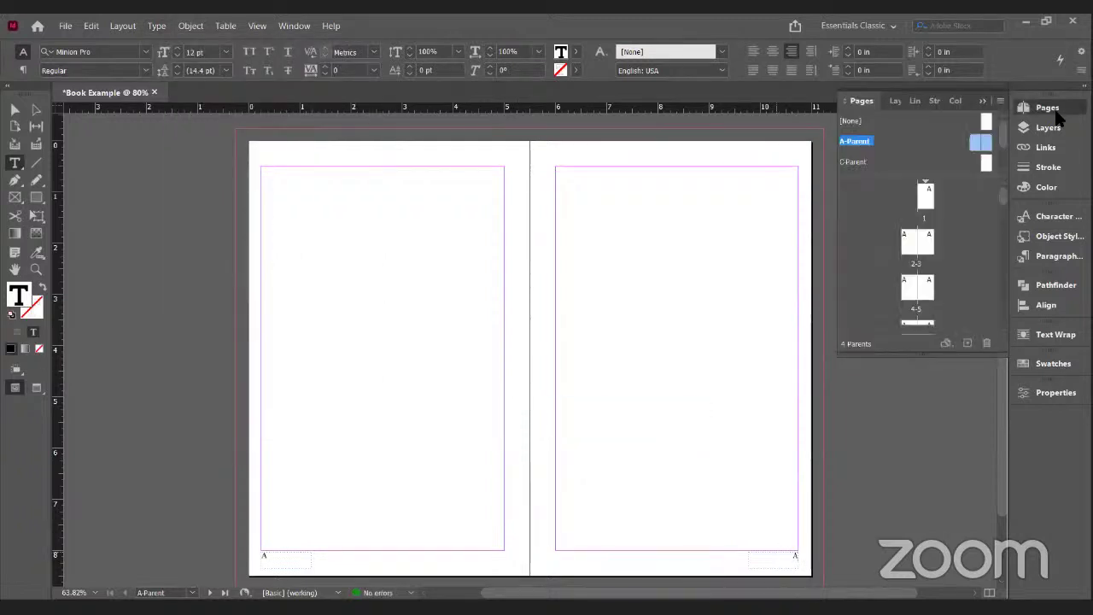
left_click(928, 205)
double_click(928, 205)
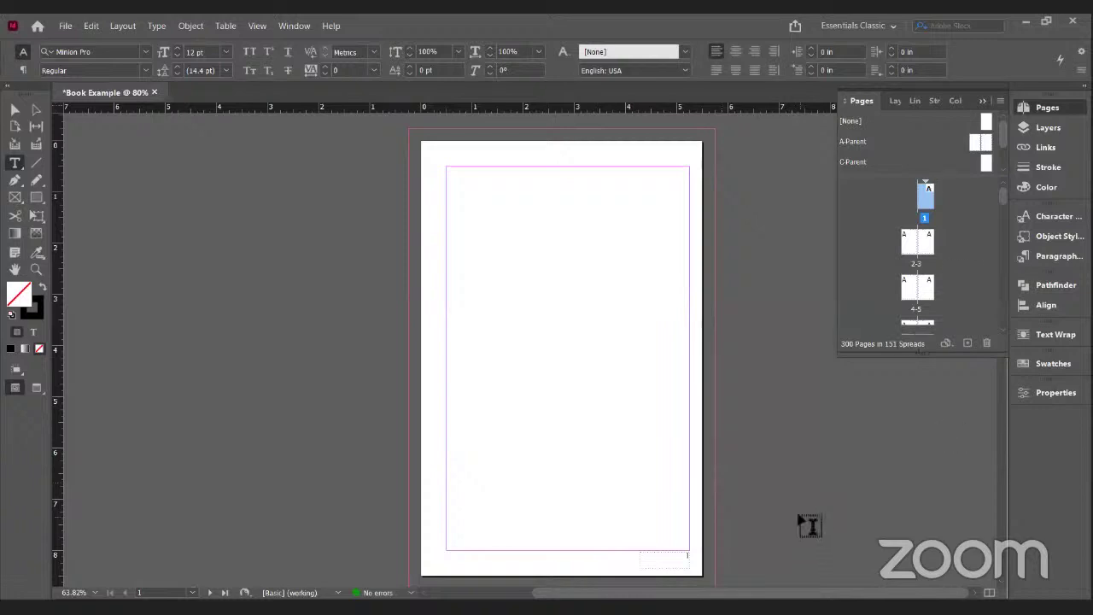
left_click(14, 110)
left_click(539, 444)
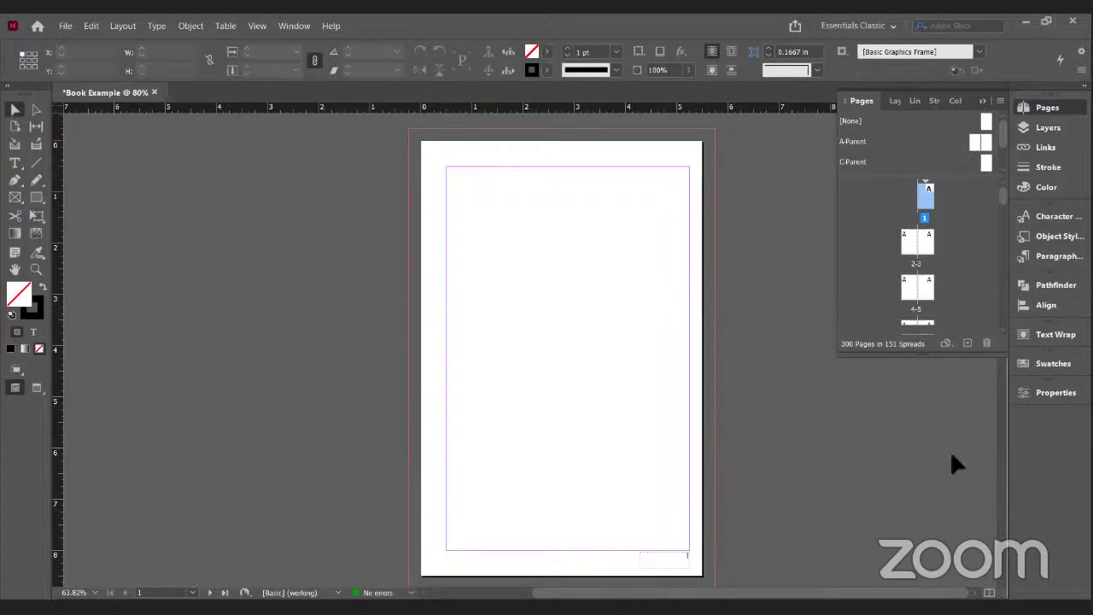
scroll(1001, 588, "down", 6)
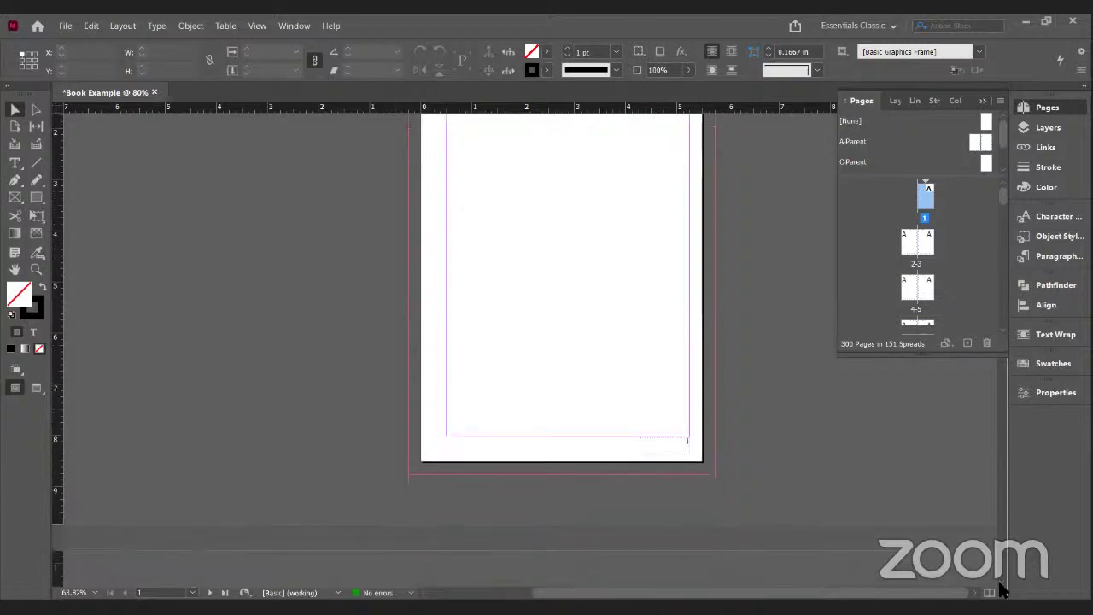
scroll(1002, 588, "down", 5)
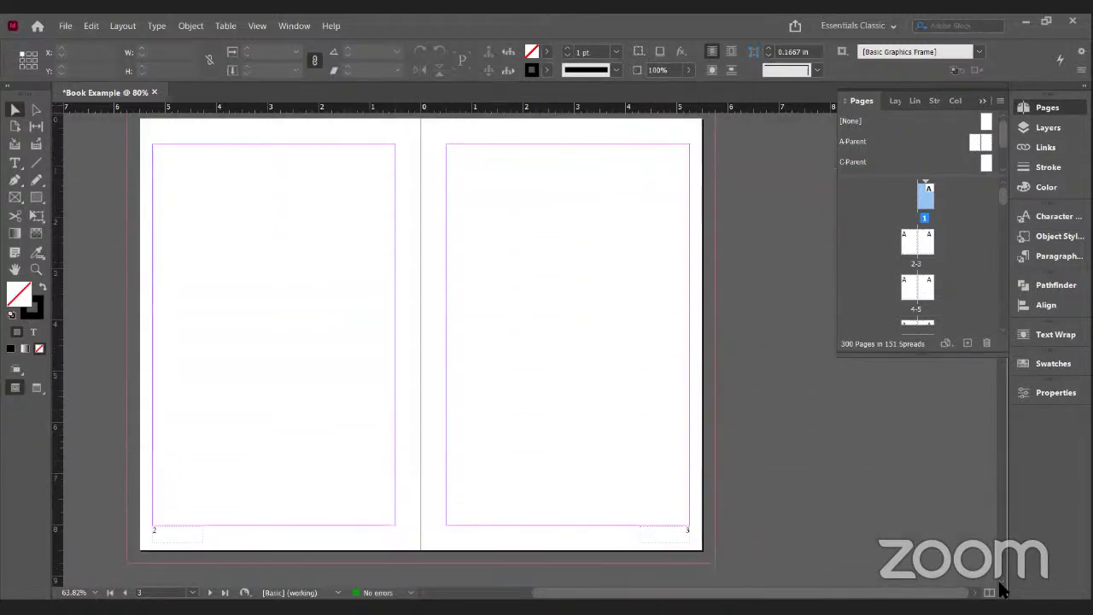
scroll(1002, 588, "down", 6)
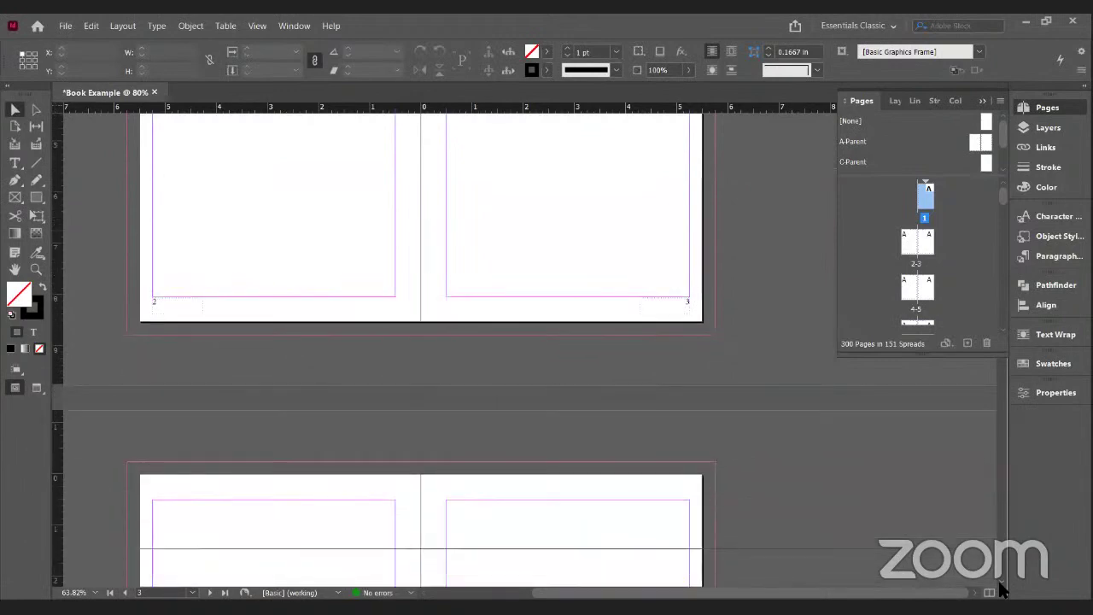
scroll(1002, 588, "down", 8)
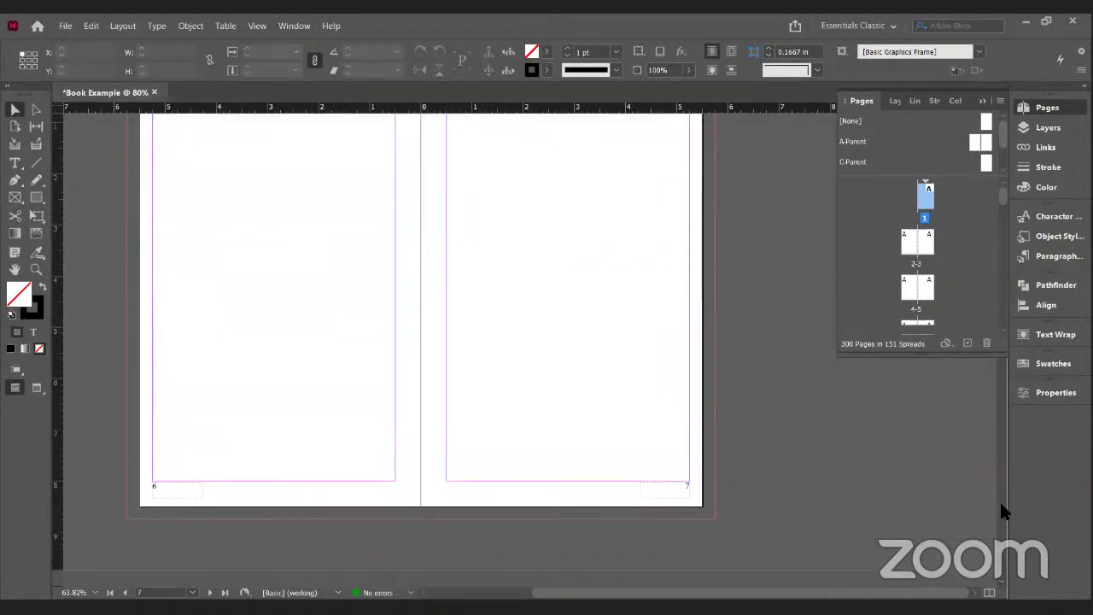
left_click(1054, 108)
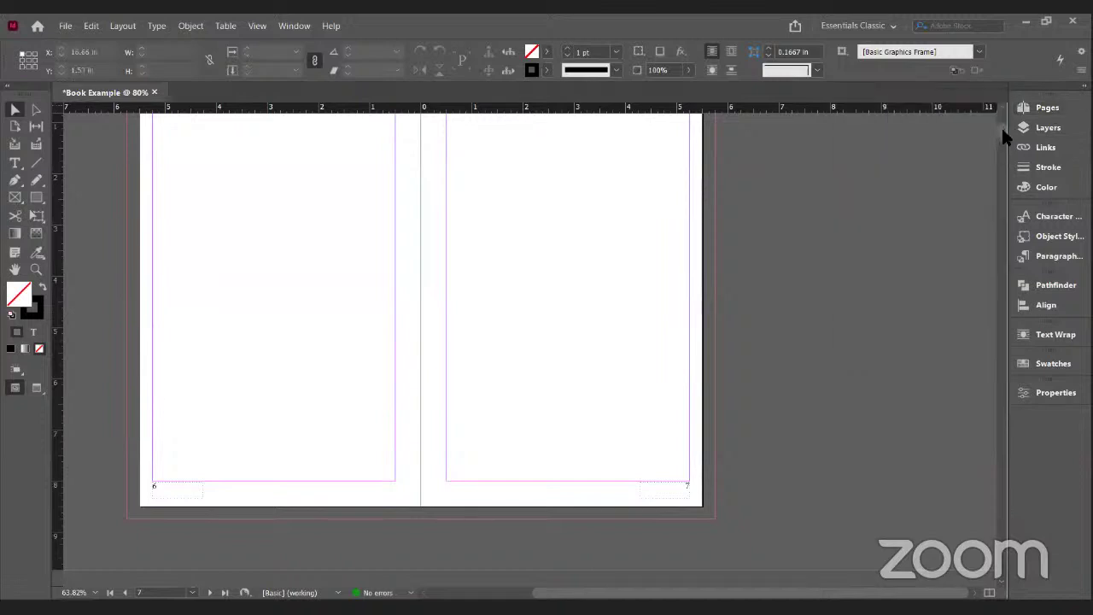
mouse_move(1001, 125)
left_mouse_down()
mouse_move(1014, 249)
mouse_move(1003, 276)
mouse_move(1014, 445)
mouse_move(1004, 589)
mouse_move(981, 342)
mouse_move(980, 110)
mouse_move(983, 120)
left_mouse_up()
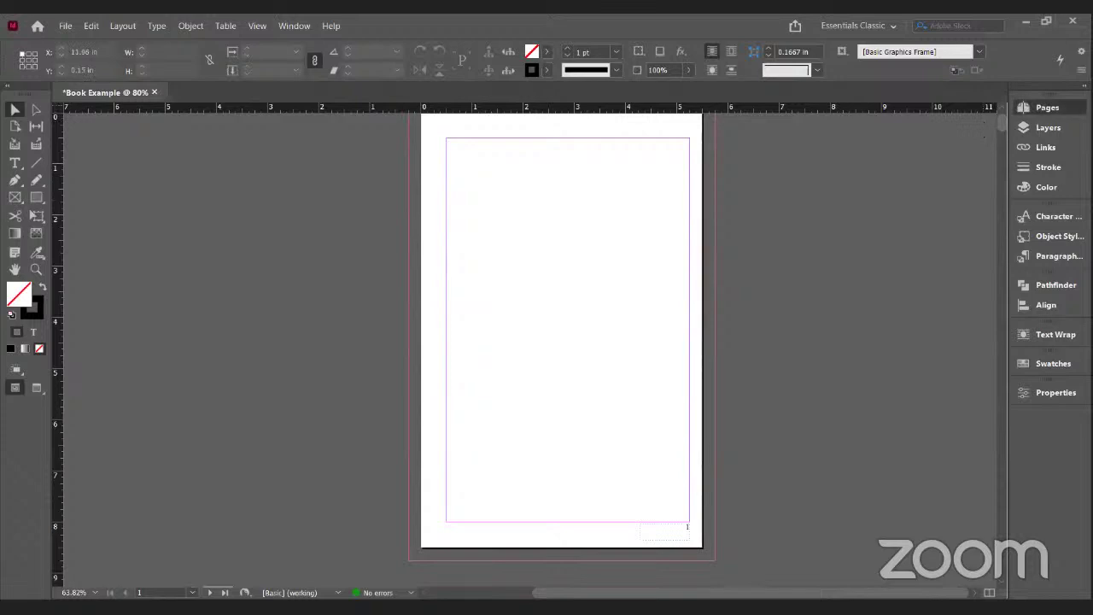
Step: Examine the document's available character, object and paragraph styles
left_click(1047, 108)
left_click(1047, 108)
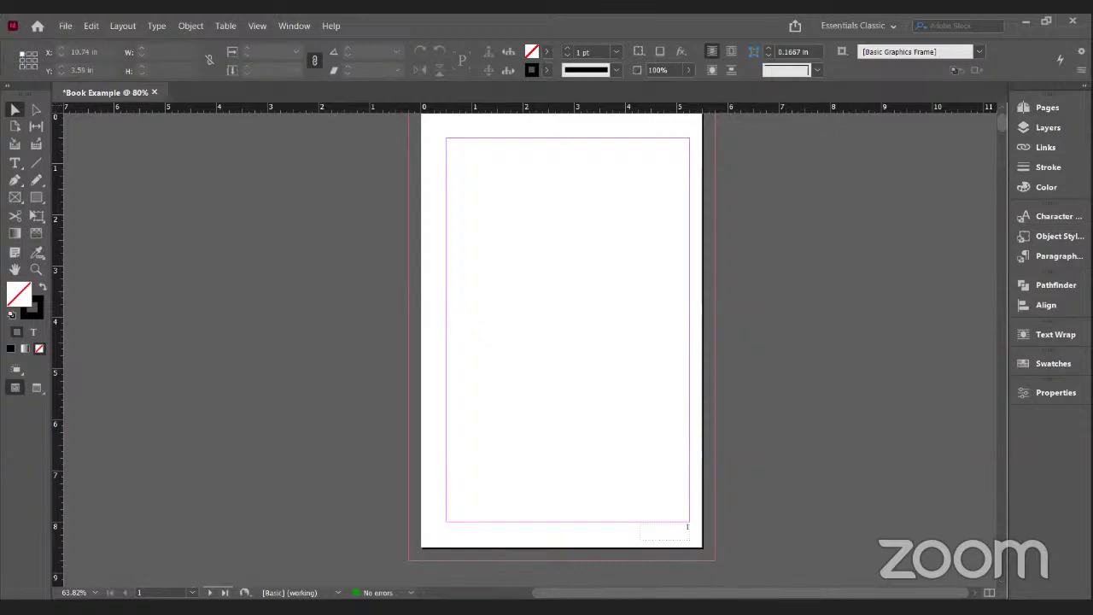
left_click(1062, 222)
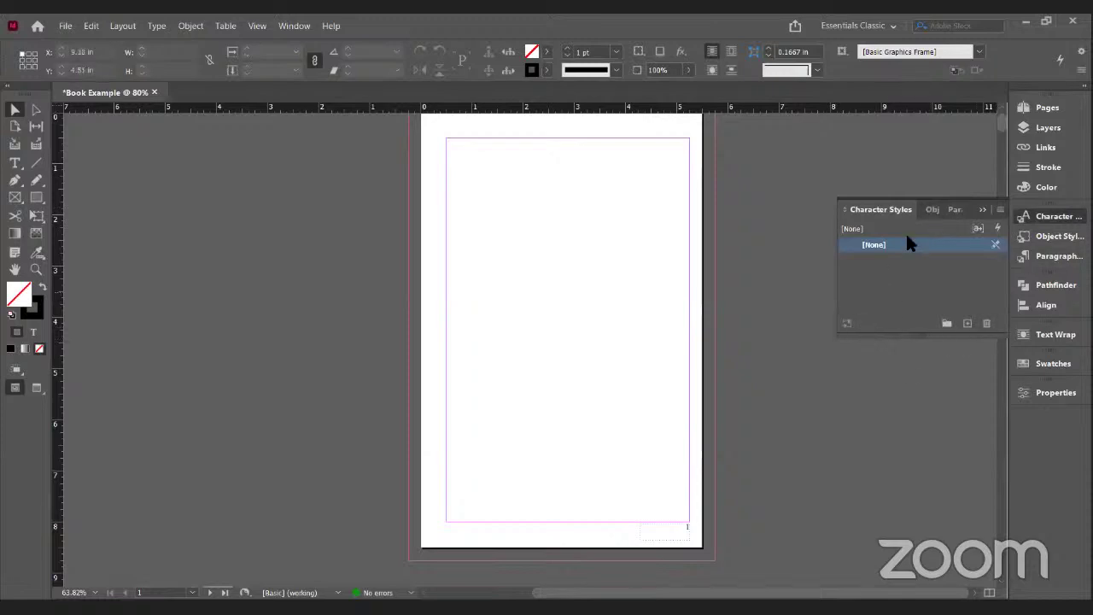
mouse_move(999, 247)
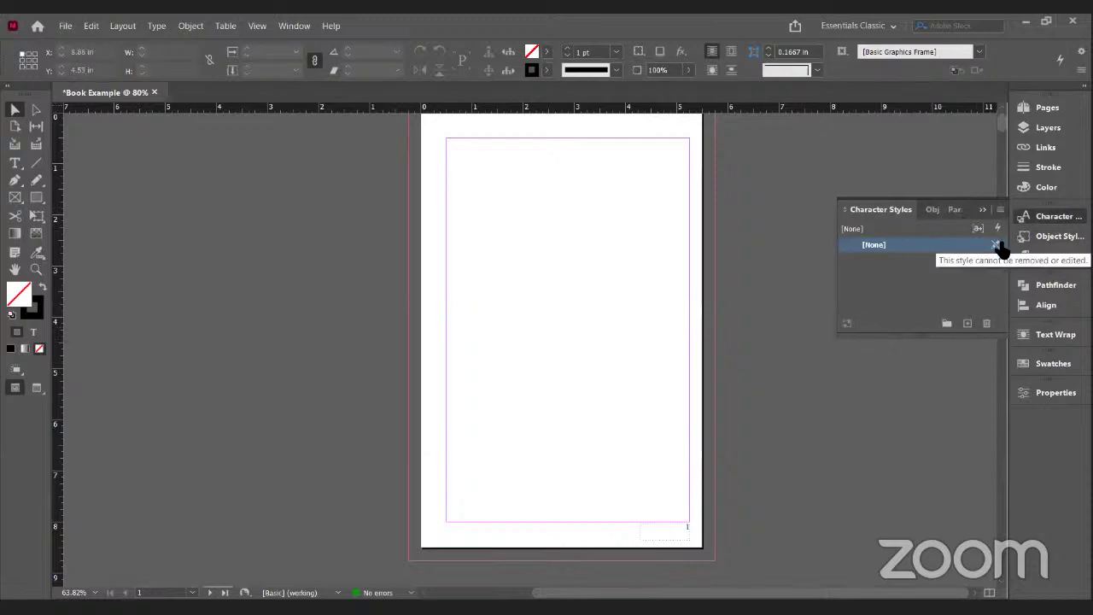
left_click(1046, 236)
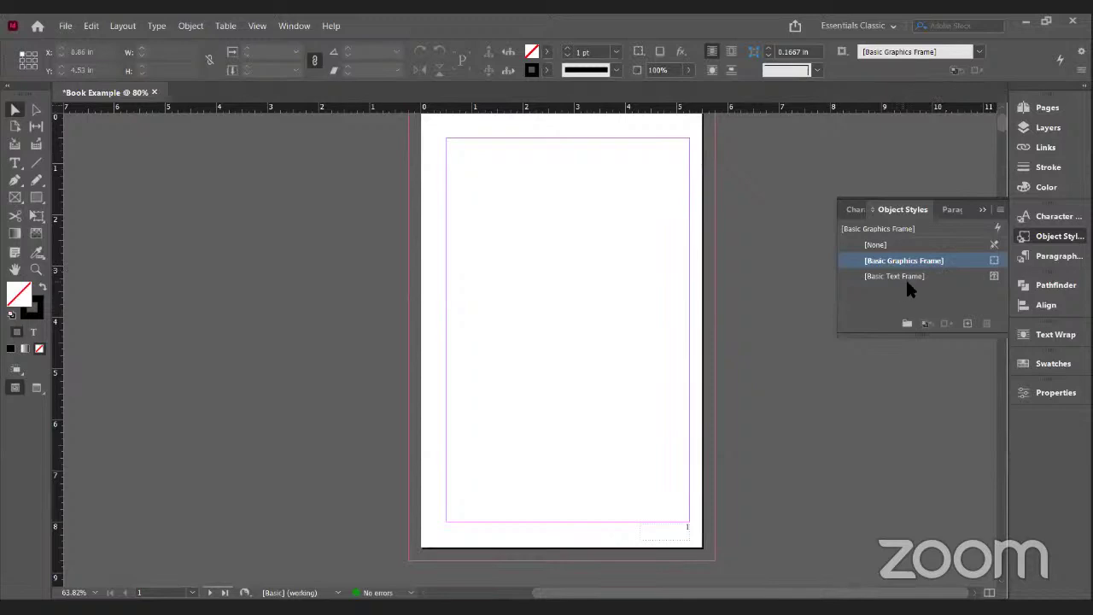
left_click(1057, 259)
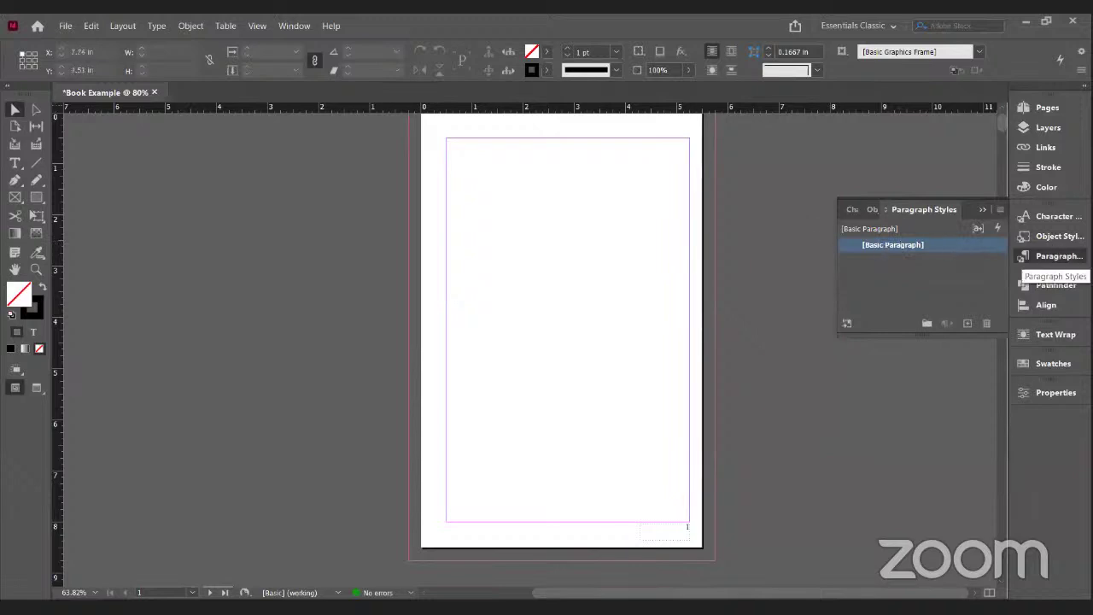
Step: Create a new character style named "Basic Text", based on [None]
left_click(1054, 220)
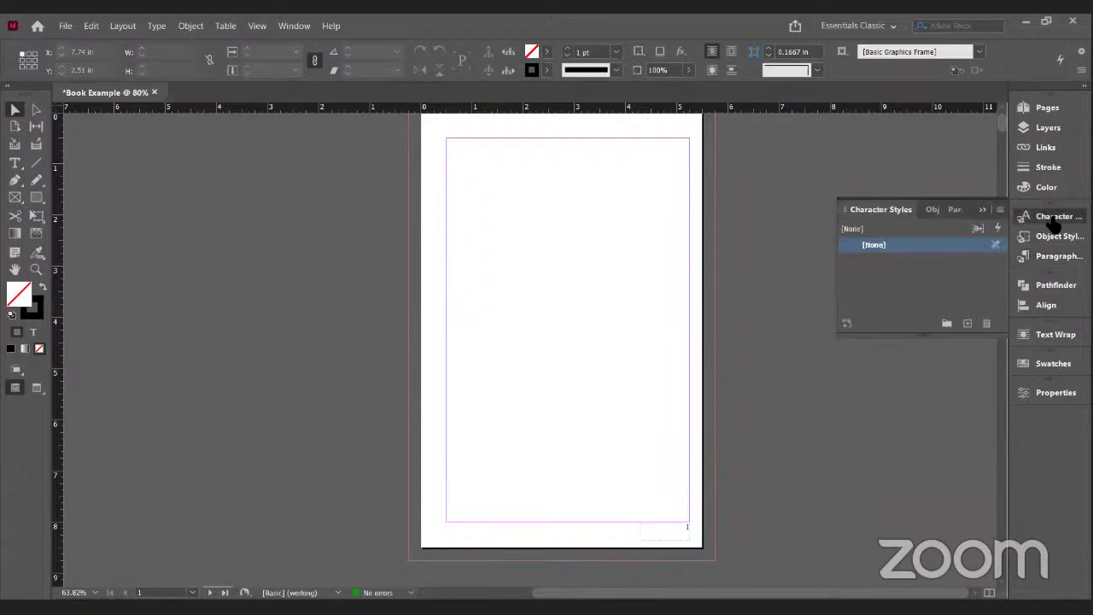
left_click(968, 325)
left_click(905, 263)
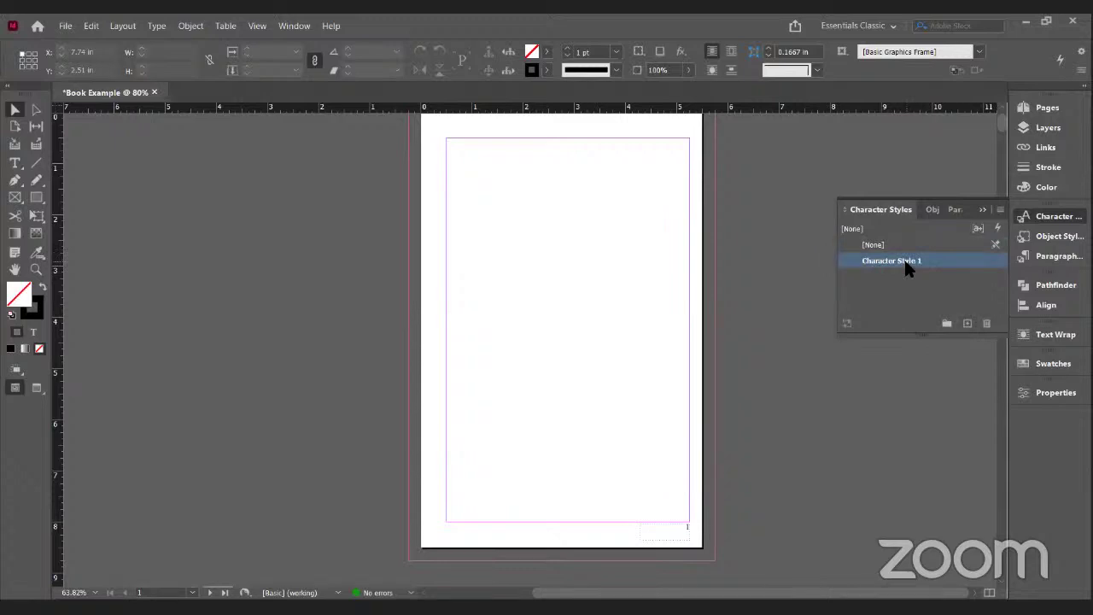
double_click(908, 263)
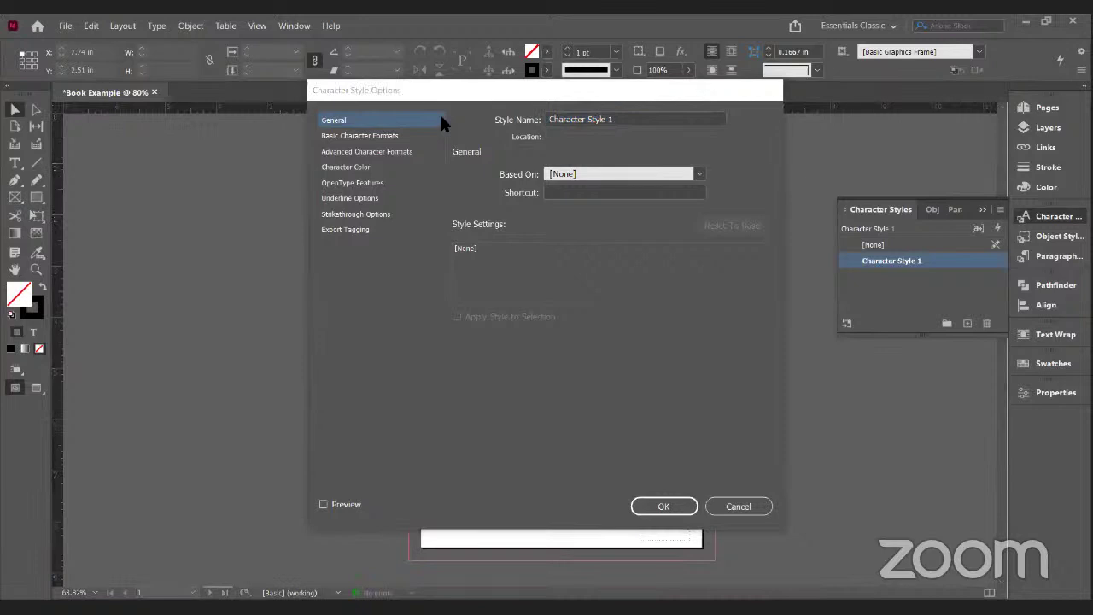
left_click(634, 124)
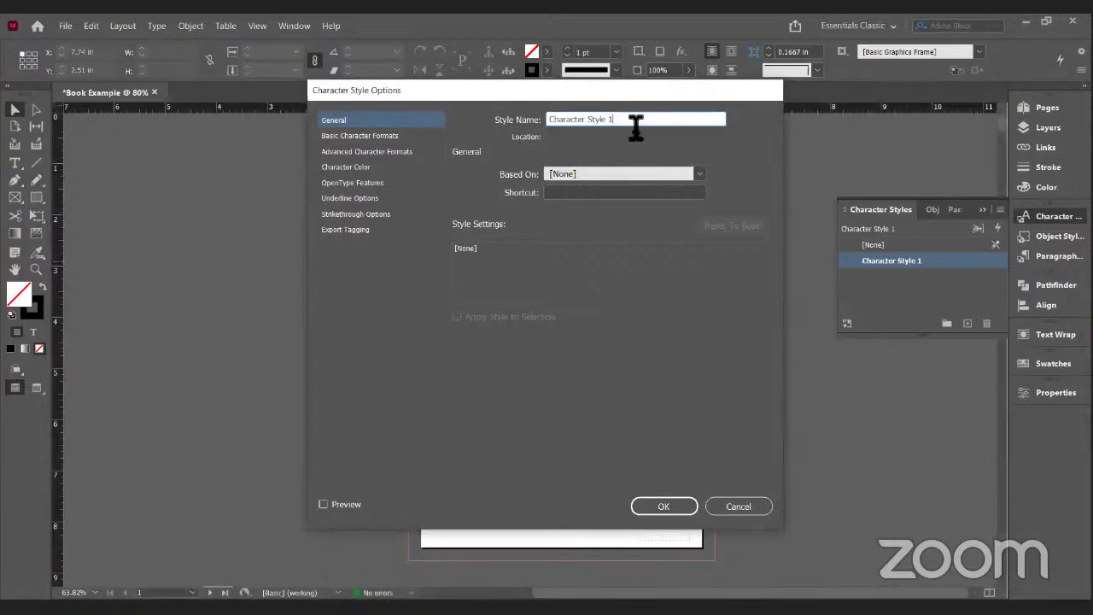
type("Body Text")
triple_click(628, 121)
type("Text")
left_click(550, 120)
type("Basic")
left_click(698, 173)
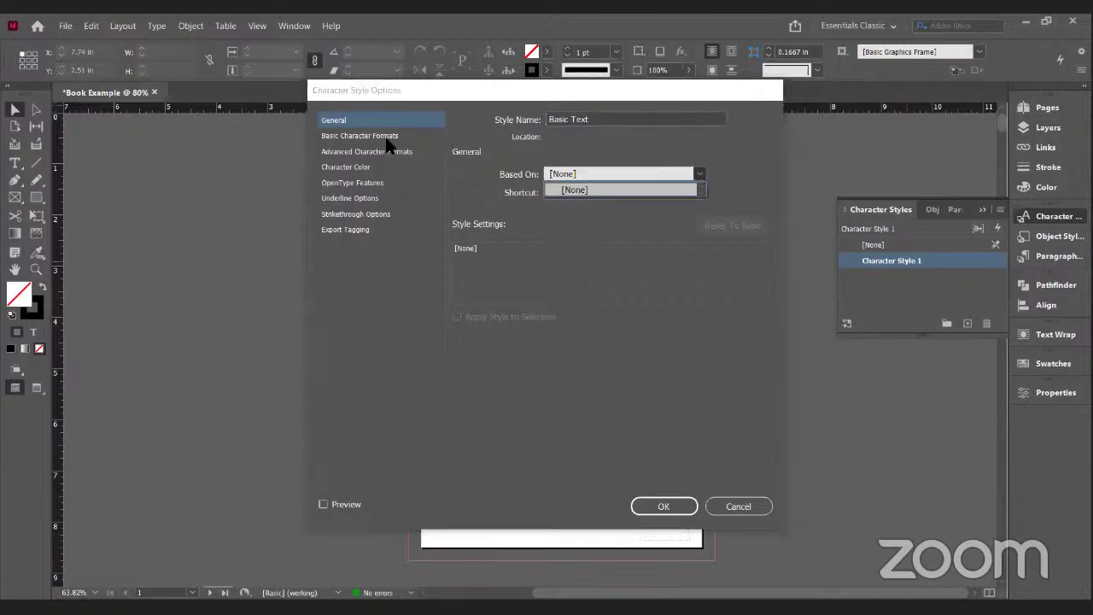
Step: Set the Basic Text style's font family to Myriad Pro and its font style to Regular
left_click(386, 140)
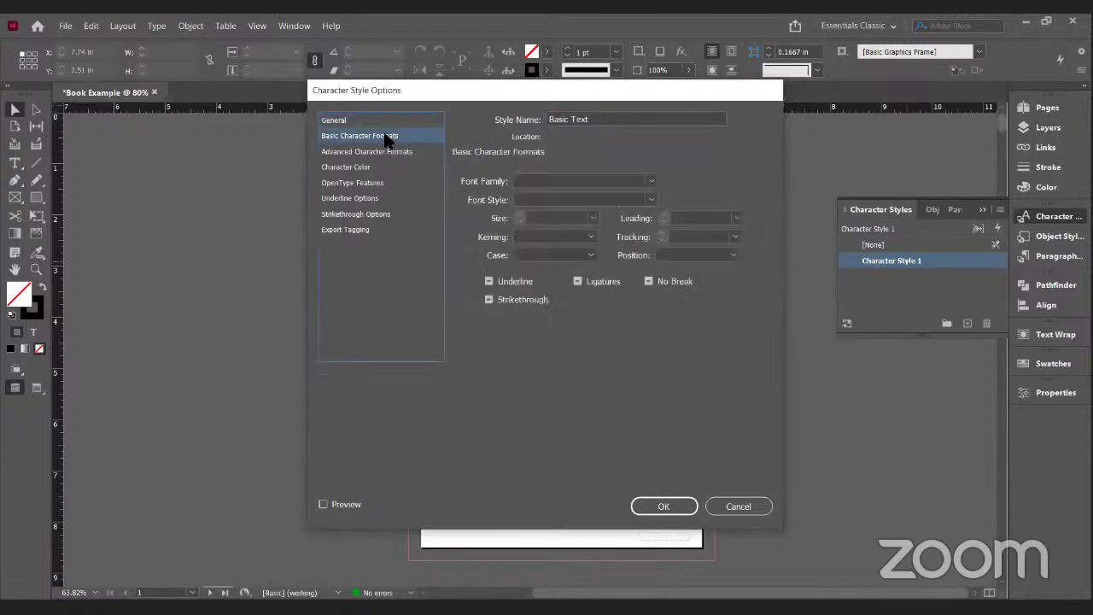
left_click(650, 182)
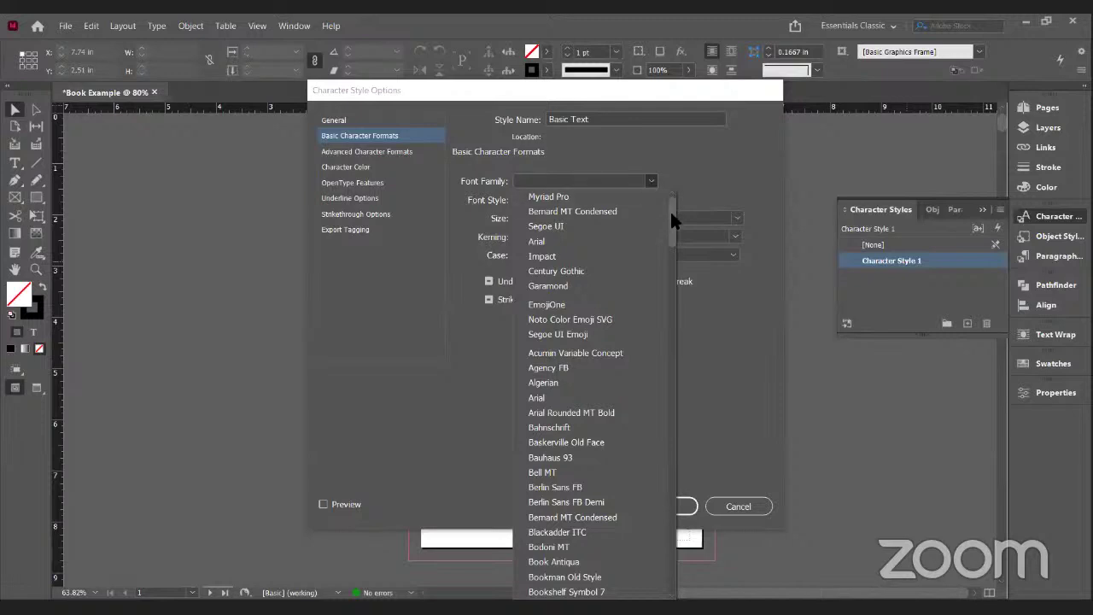
left_click_drag(669, 209, 678, 416)
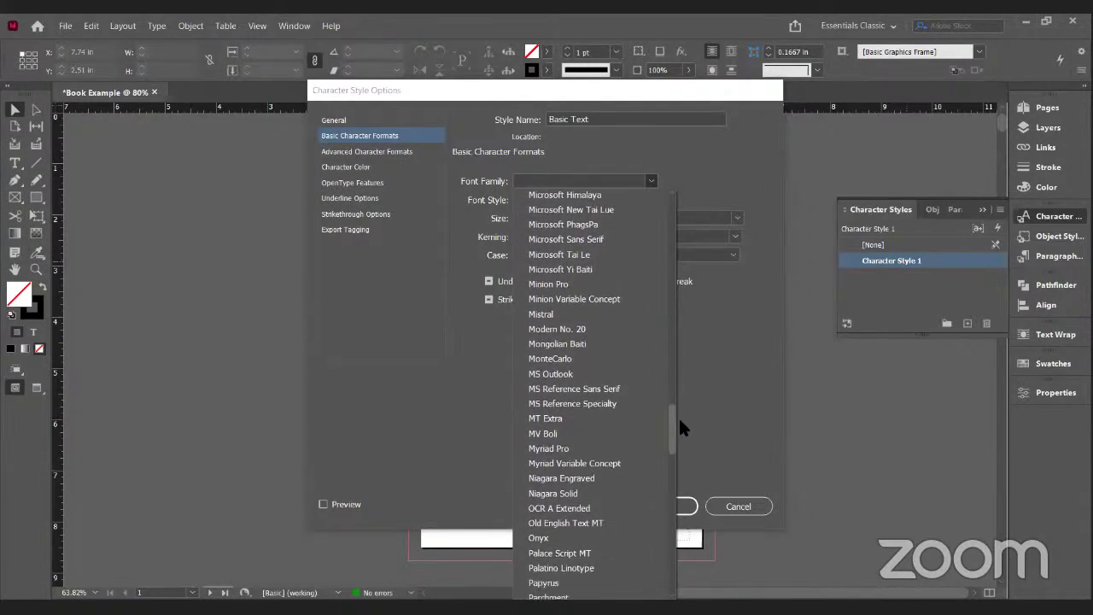
left_click(563, 448)
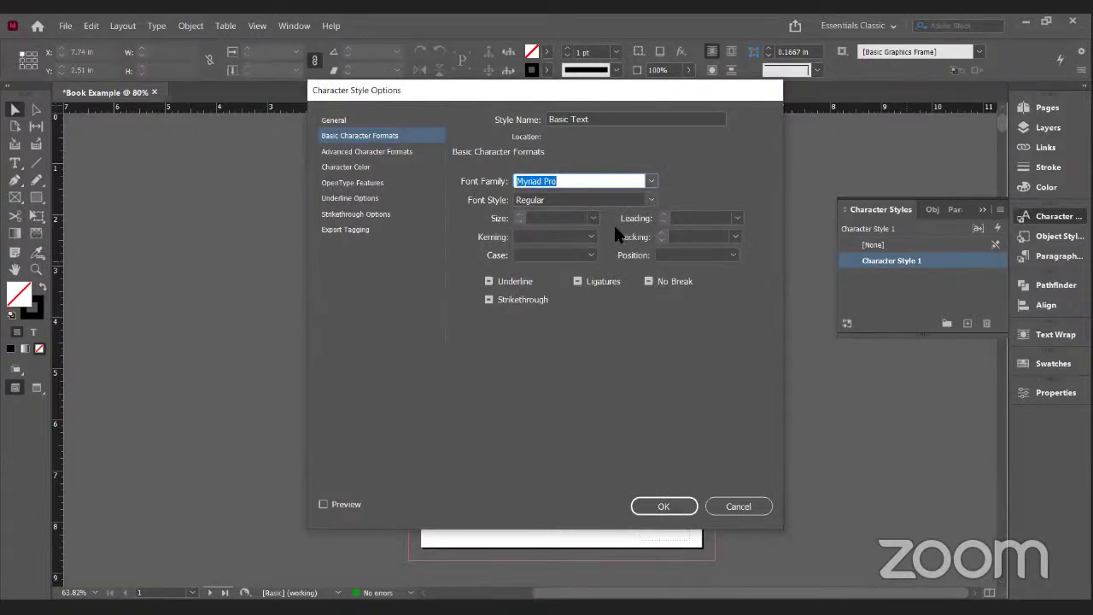
left_click(652, 199)
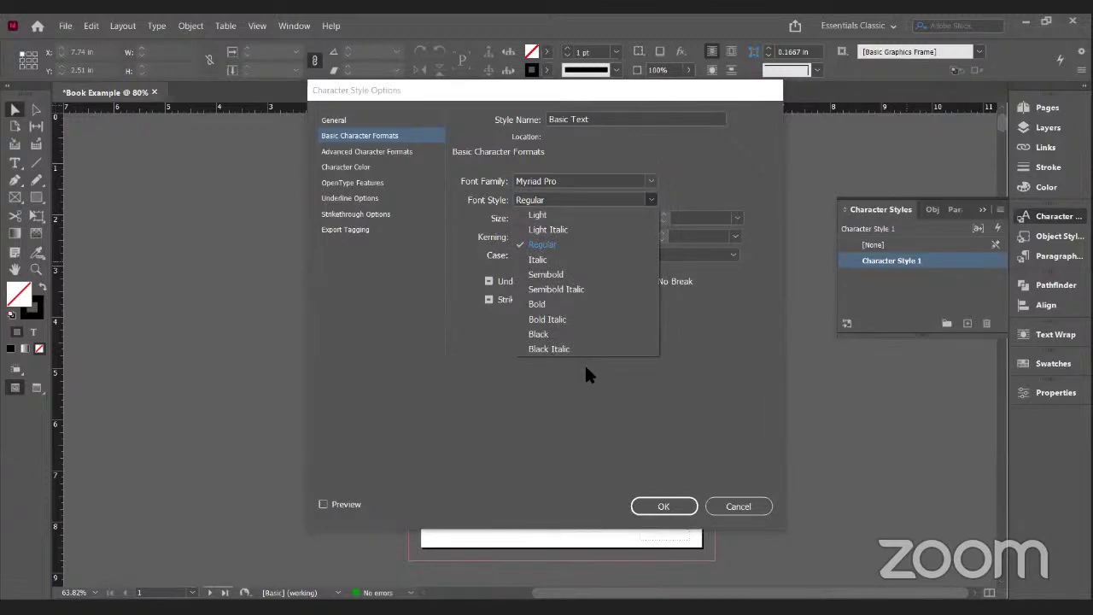
left_click(540, 244)
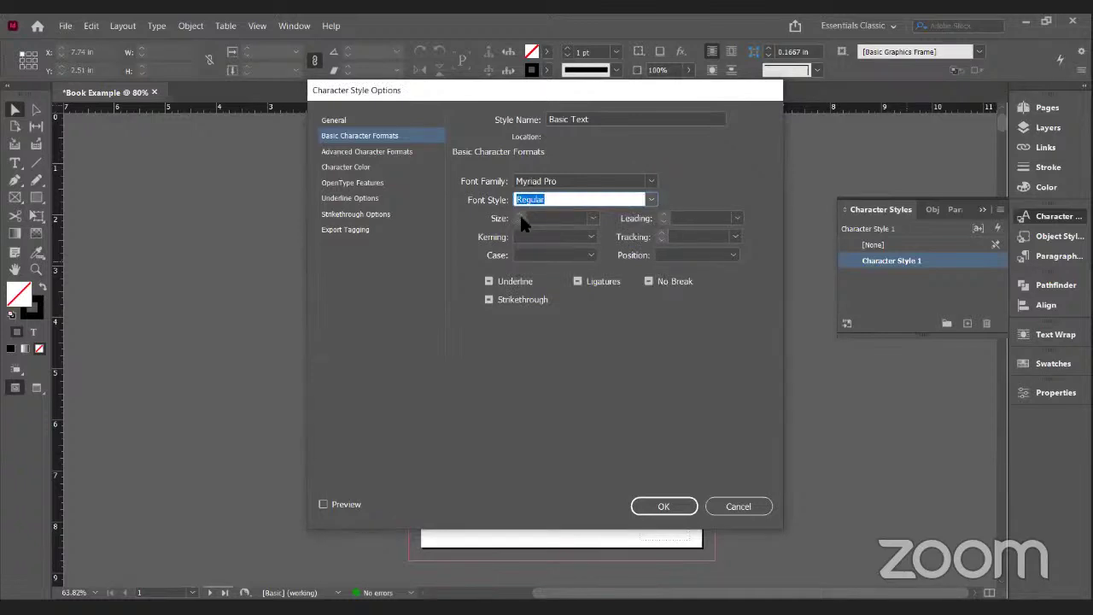
Step: Set the Basic Text character style's size to 12 pt, review its remaining formatting categories and save the style
left_click(554, 219)
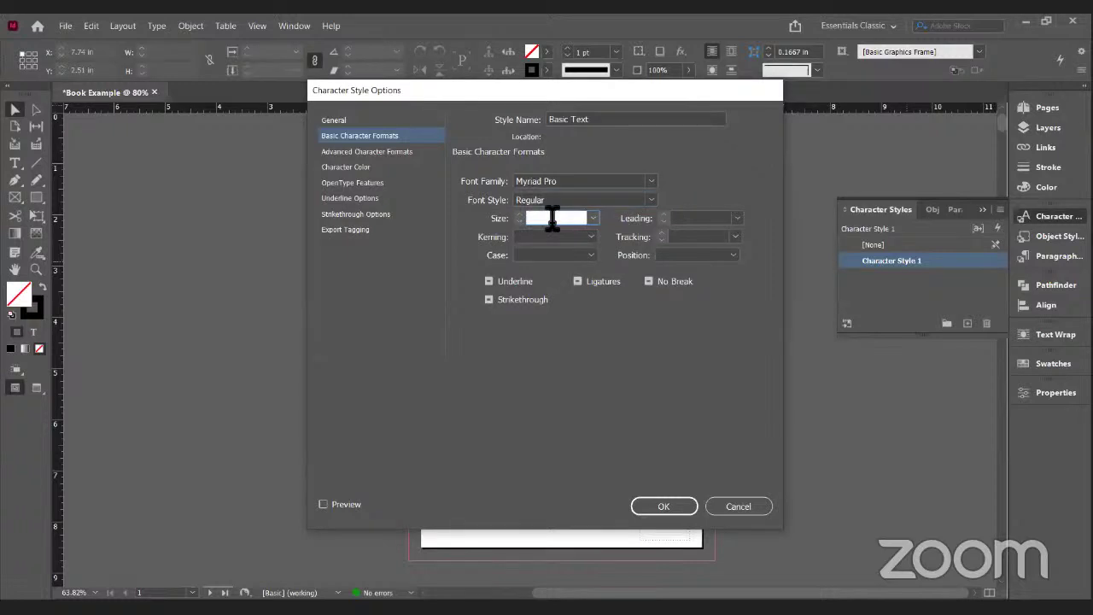
type("12")
left_click(387, 154)
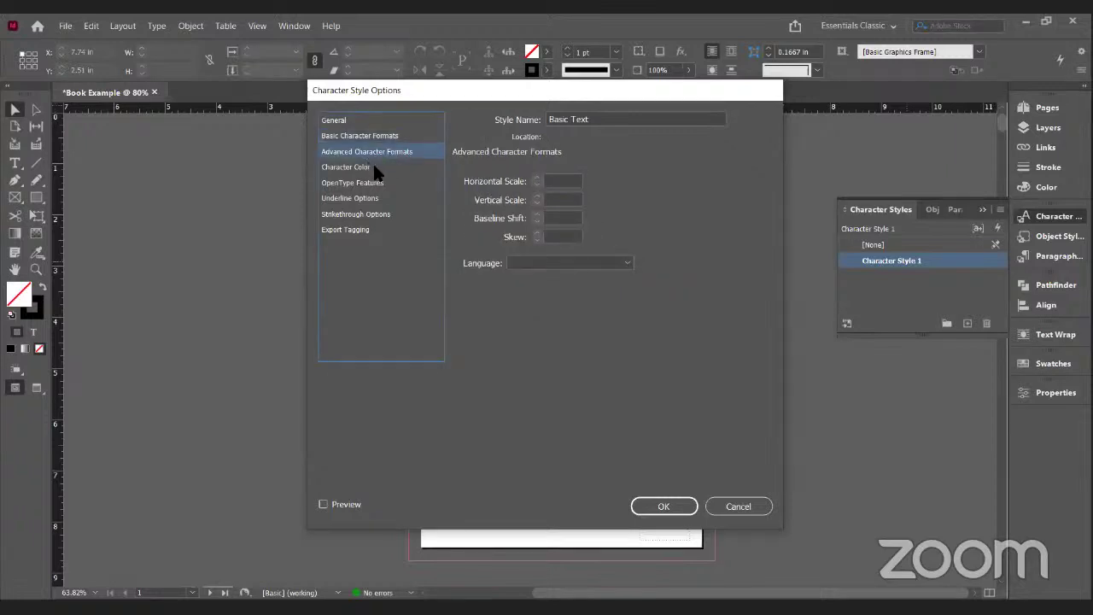
left_click(373, 169)
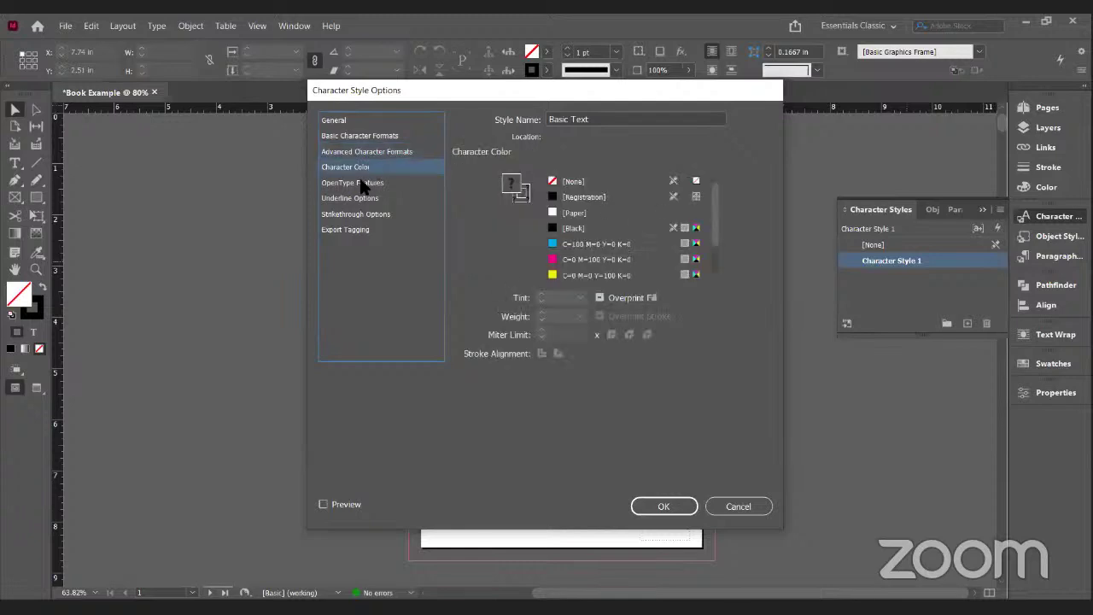
left_click(362, 184)
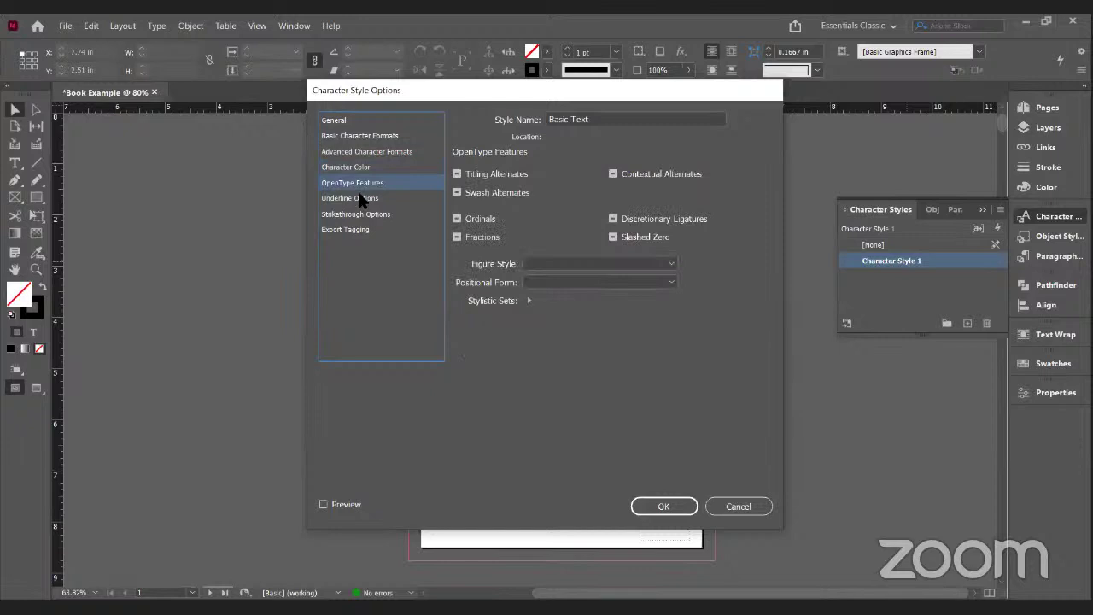
left_click(359, 198)
left_click(361, 215)
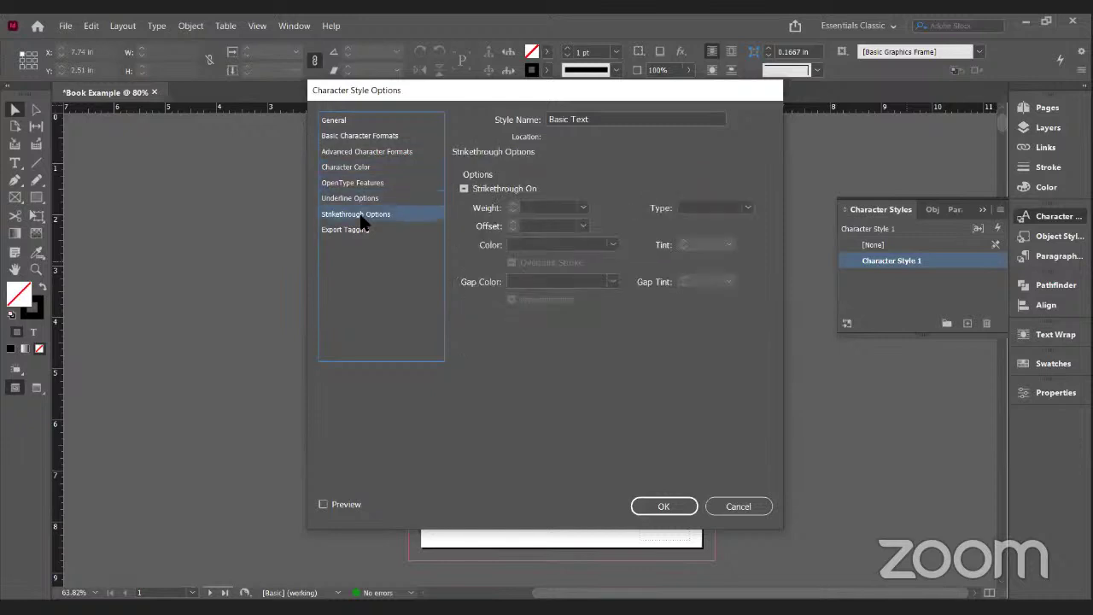
left_click(360, 228)
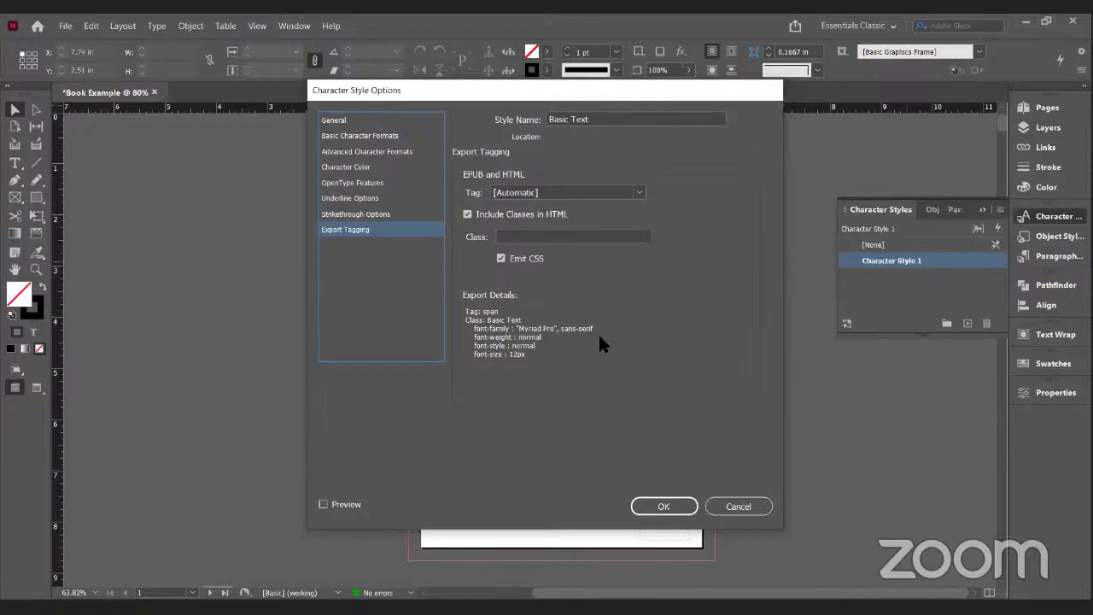
left_click(665, 508)
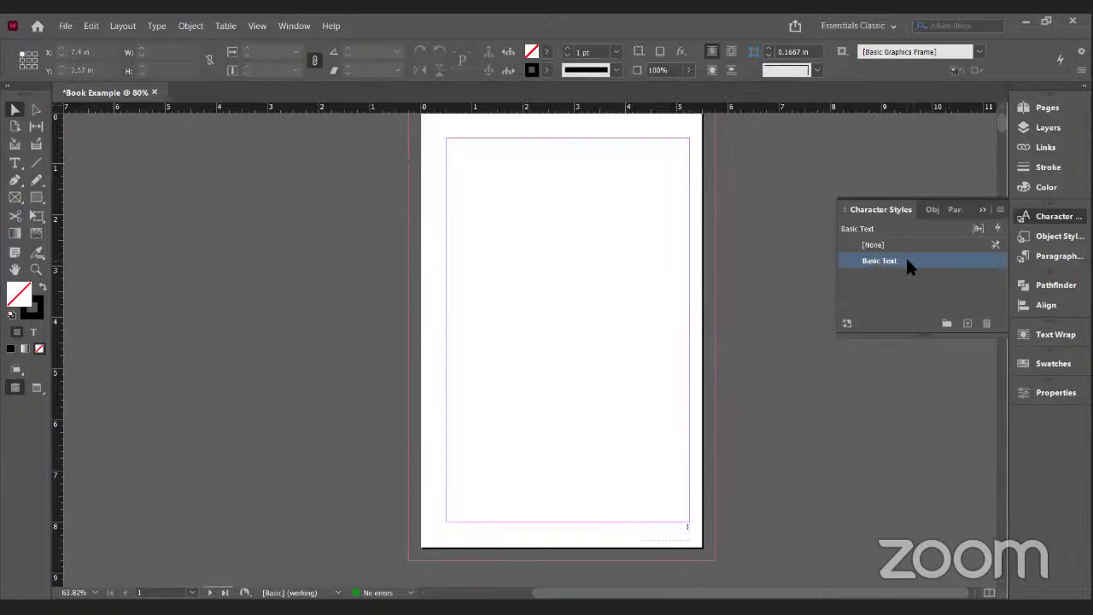
Step: Create a new paragraph style named "Chapter Heading", keeping it based on [No Paragraph Style]
left_click(1047, 259)
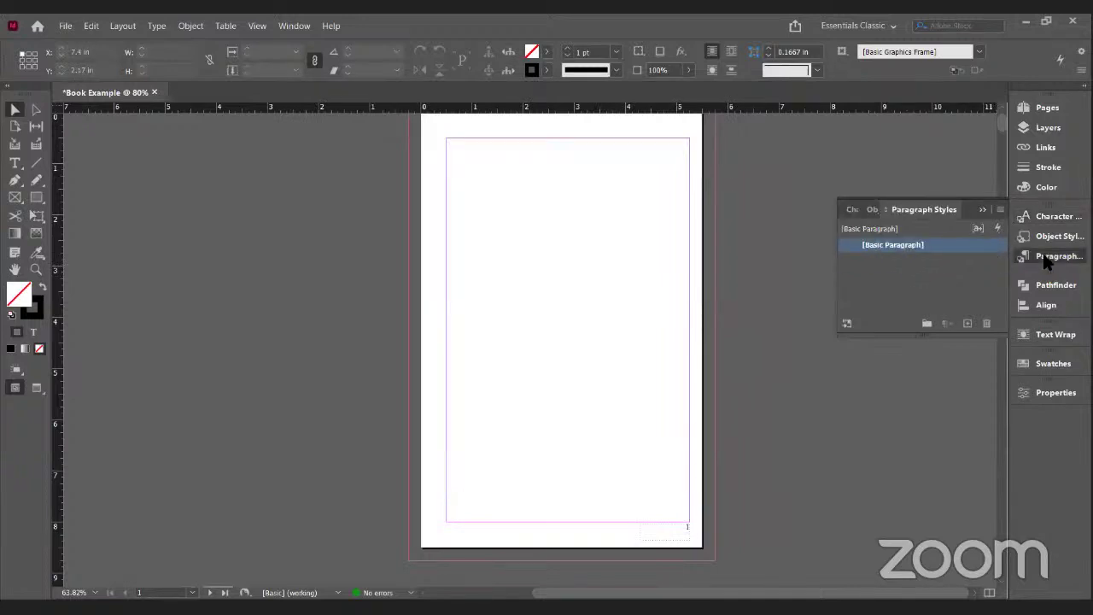
left_click(968, 326)
left_click(908, 263)
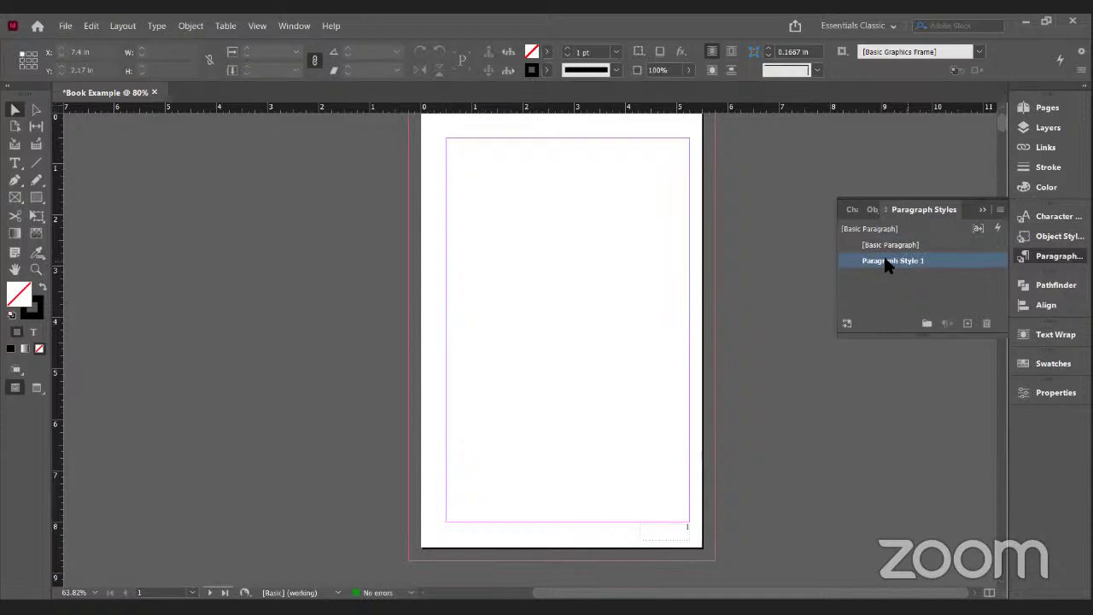
double_click(887, 262)
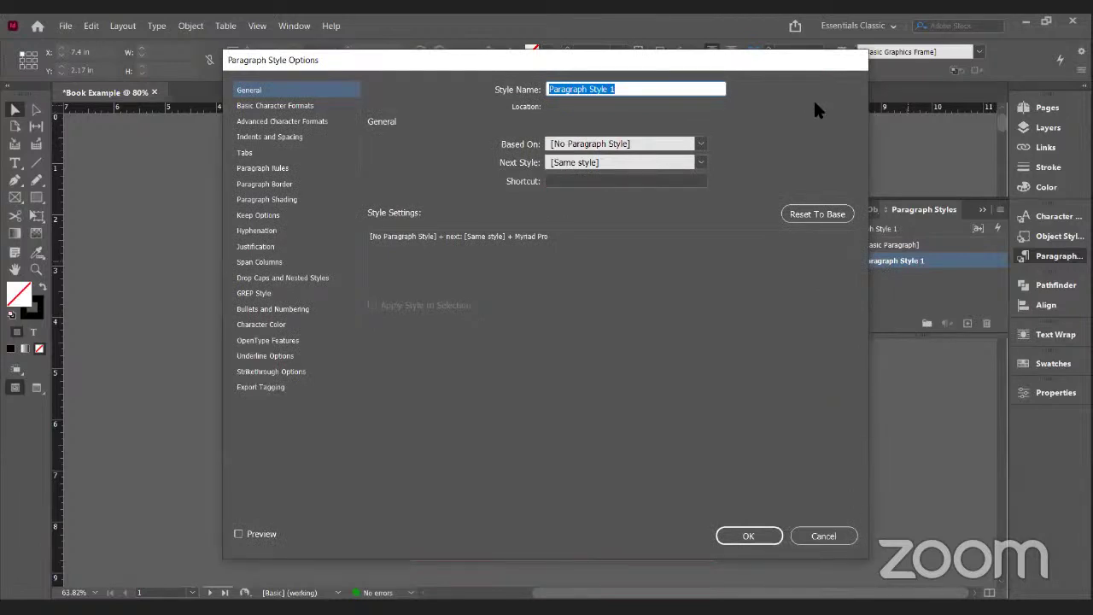
left_click(626, 90)
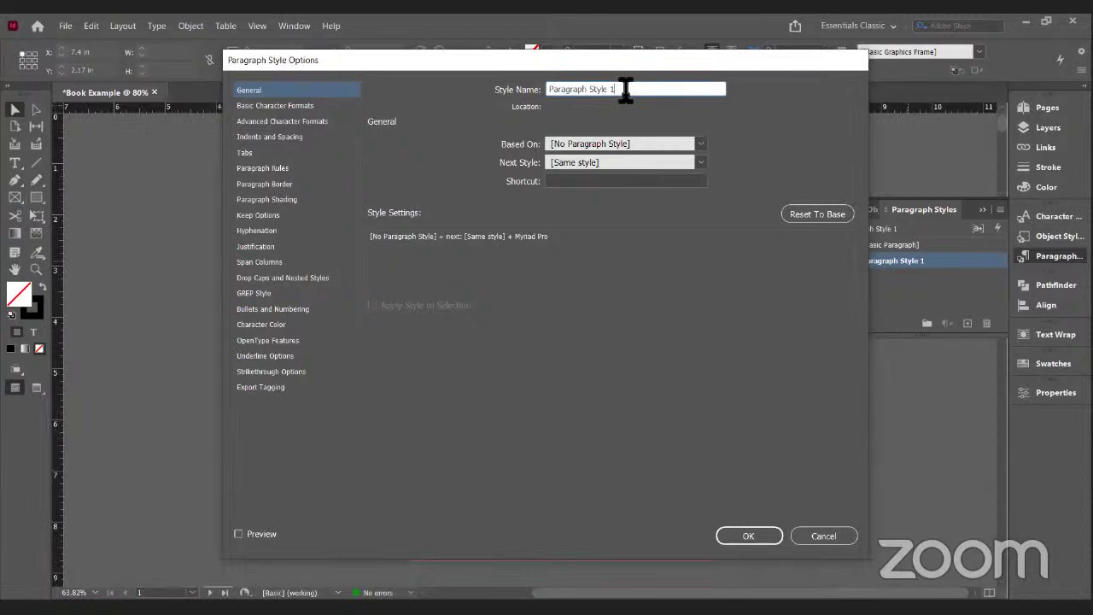
triple_click(626, 90)
type("Chapter Heading")
left_click(653, 145)
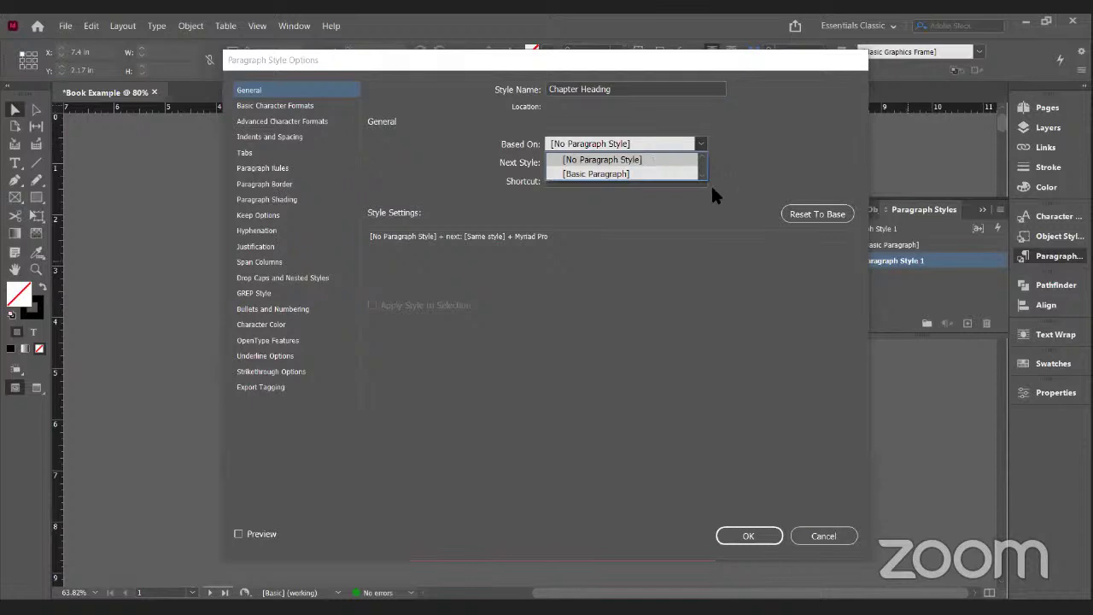
left_click(612, 314)
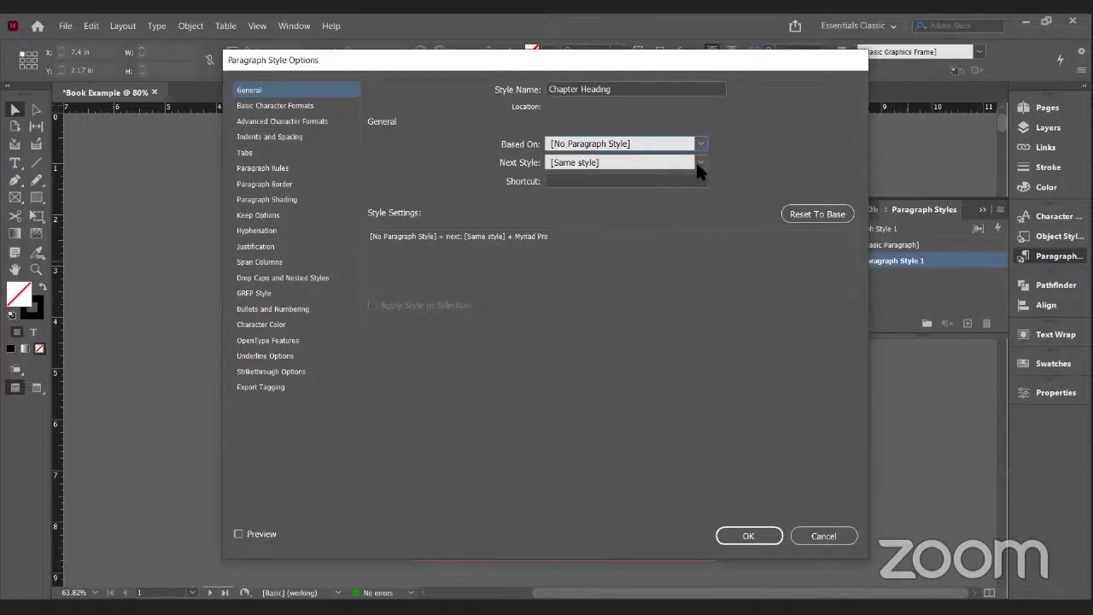
Step: Set the Chapter Heading style's font size to 24 pt
left_click(285, 106)
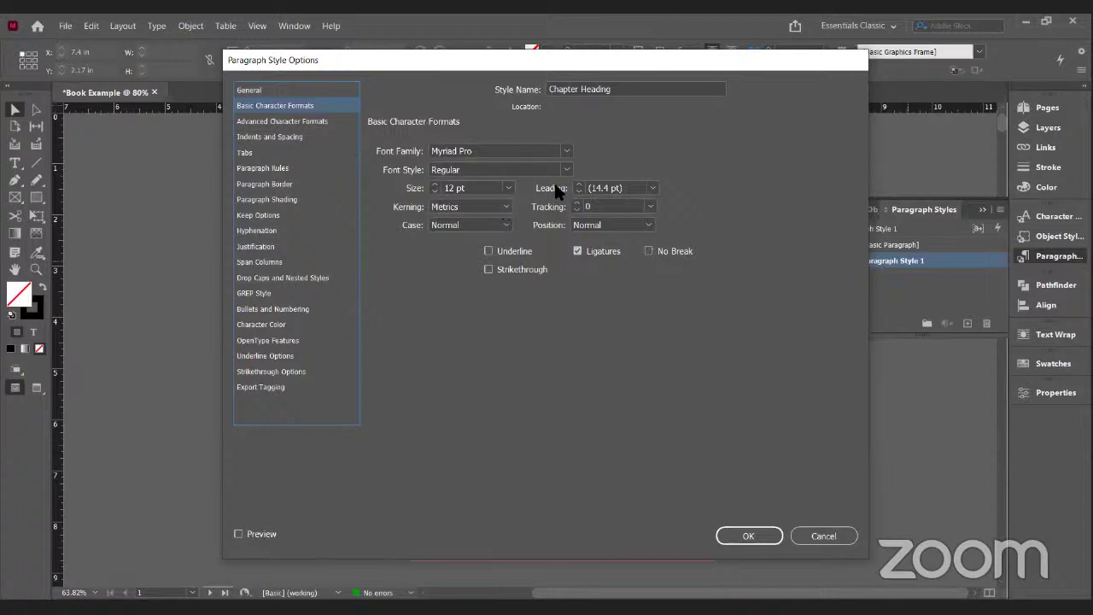
left_click(508, 189)
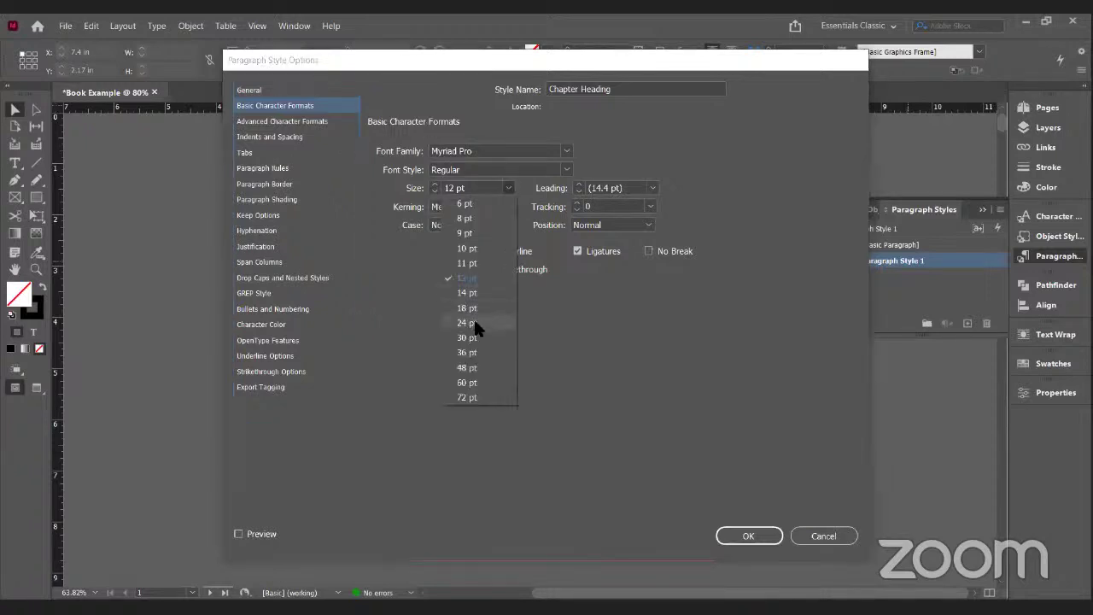
left_click(475, 324)
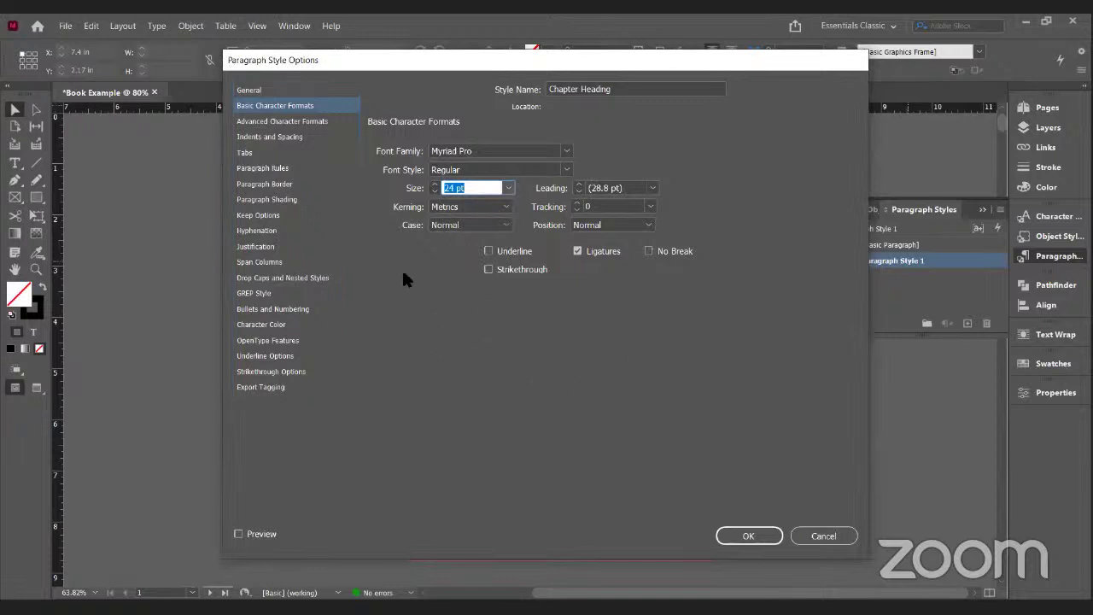
Step: Set the Chapter Heading style's single word justification to Align Center and save the style
left_click(283, 123)
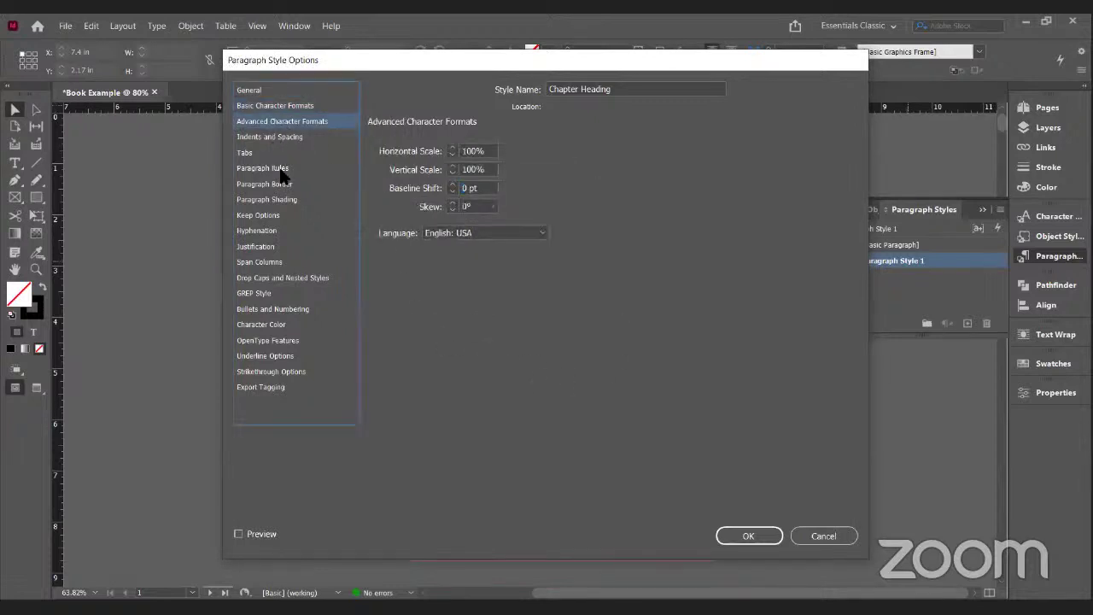
left_click(269, 247)
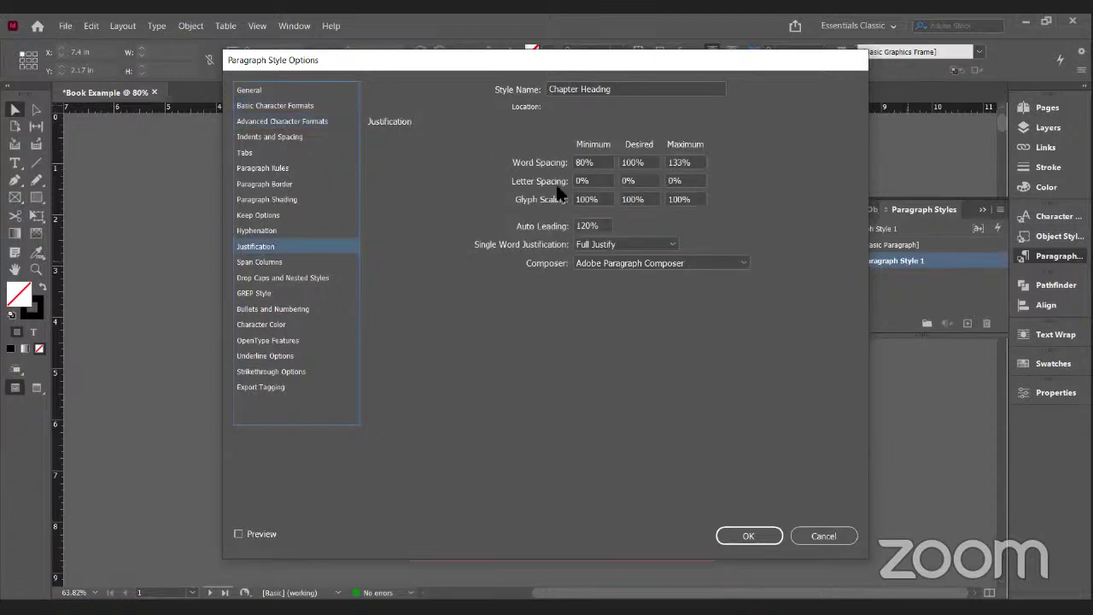
left_click(656, 242)
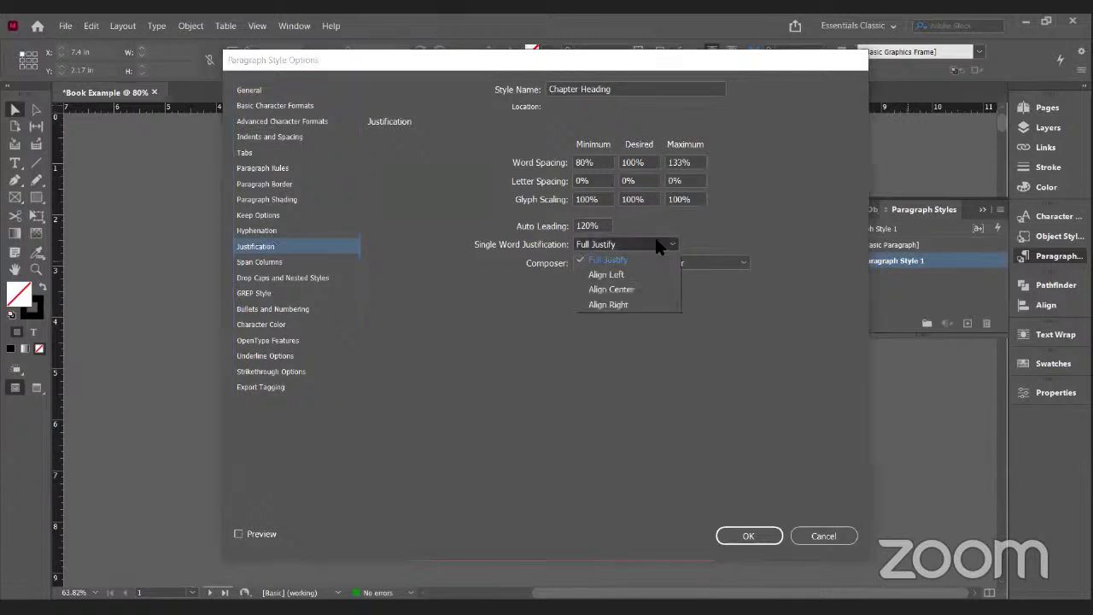
left_click(627, 291)
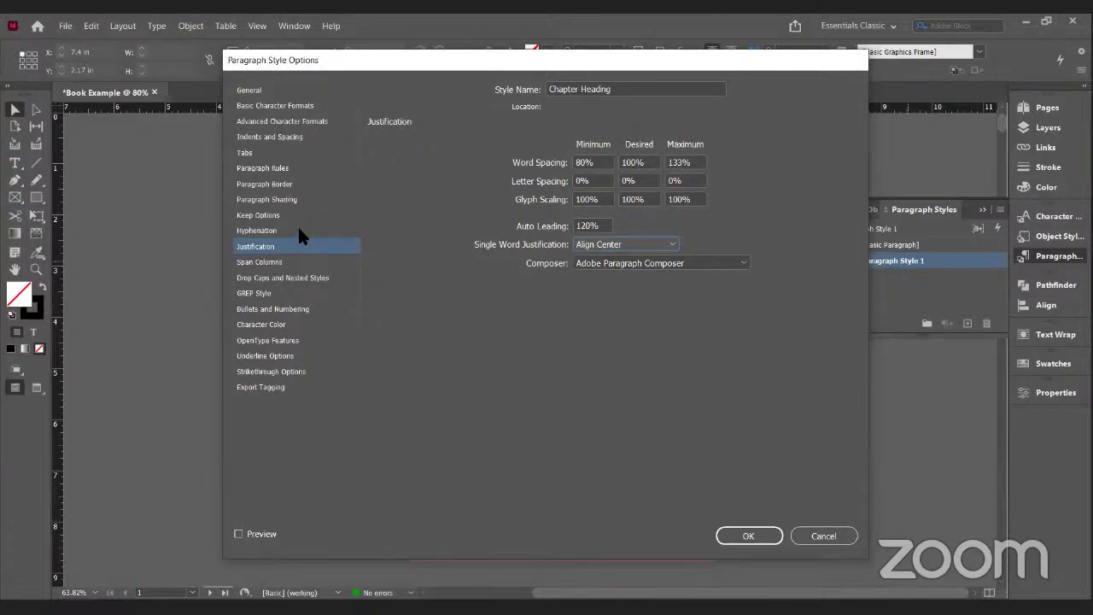
left_click(754, 535)
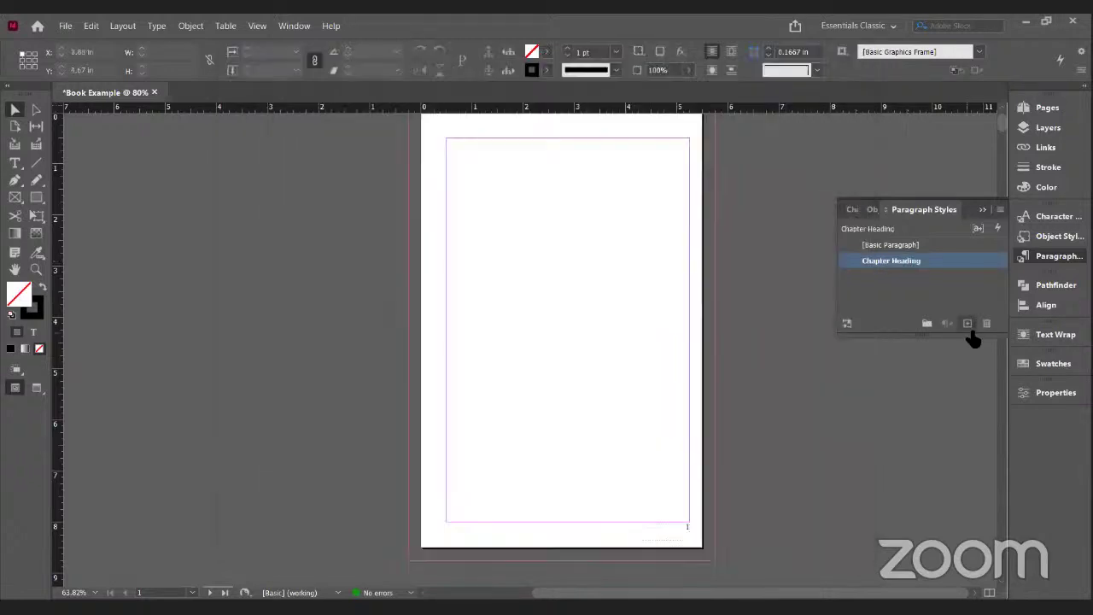
Step: Create a new paragraph style named "Drop Cap", based on [No Paragraph Style]
left_click(968, 323)
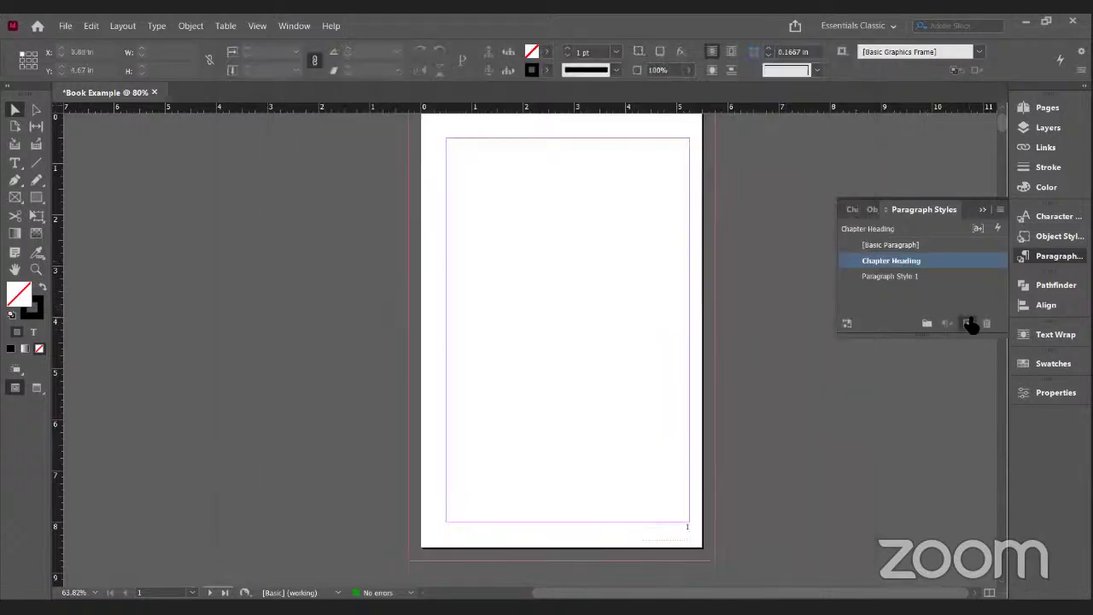
left_click(896, 274)
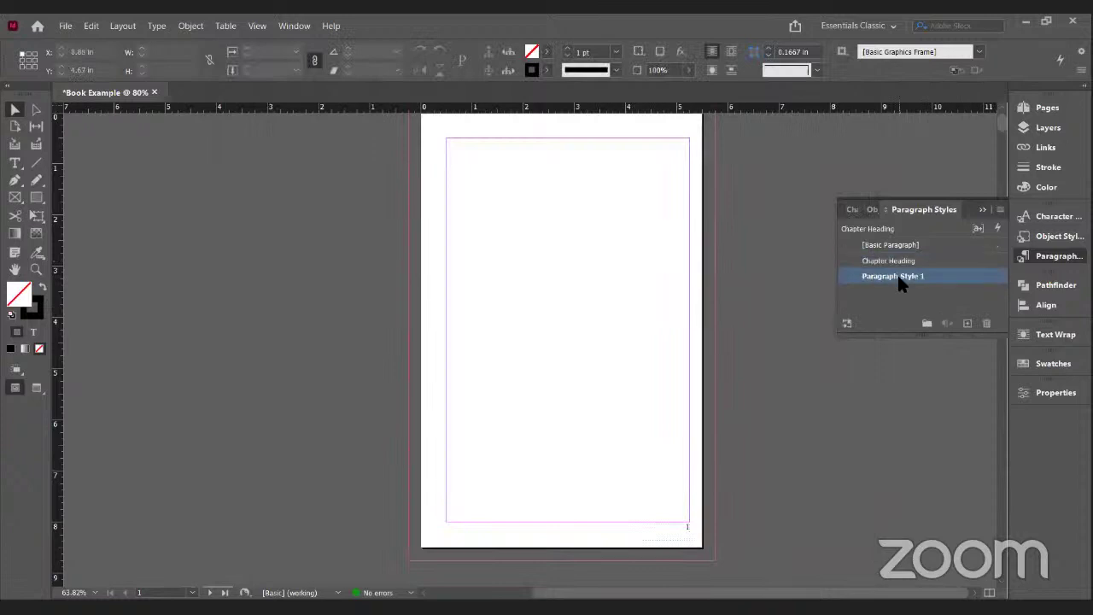
double_click(880, 276)
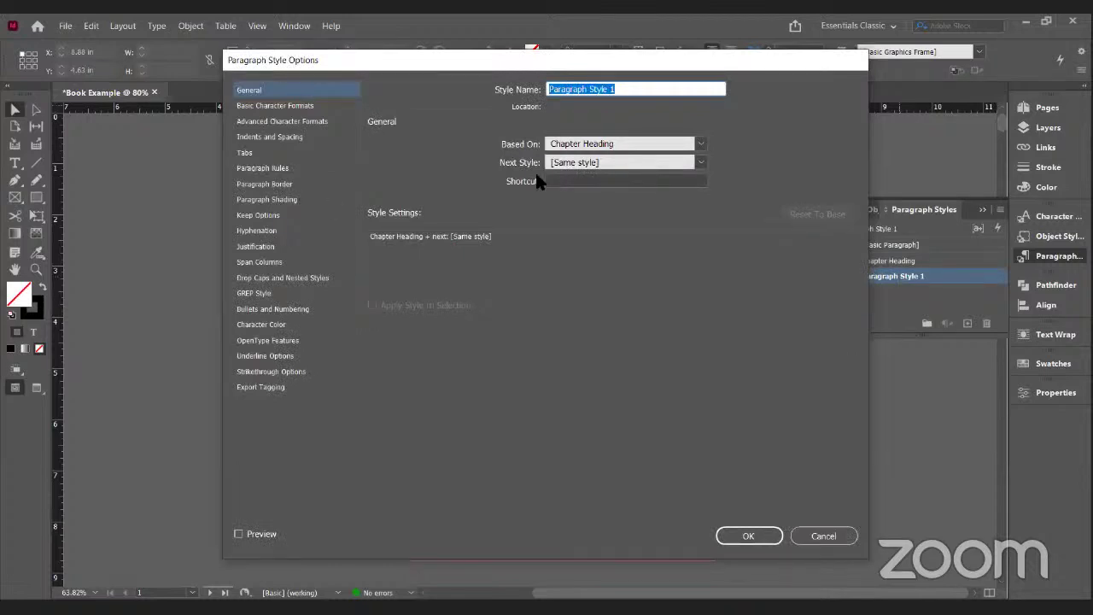
type("Dro")
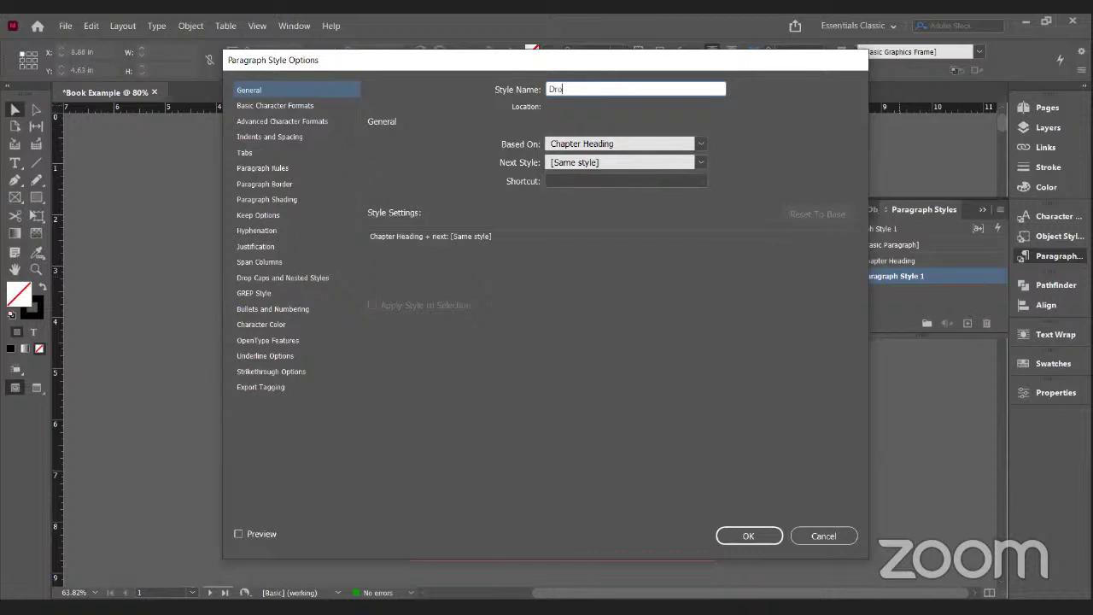
type("p Cap")
left_click(700, 145)
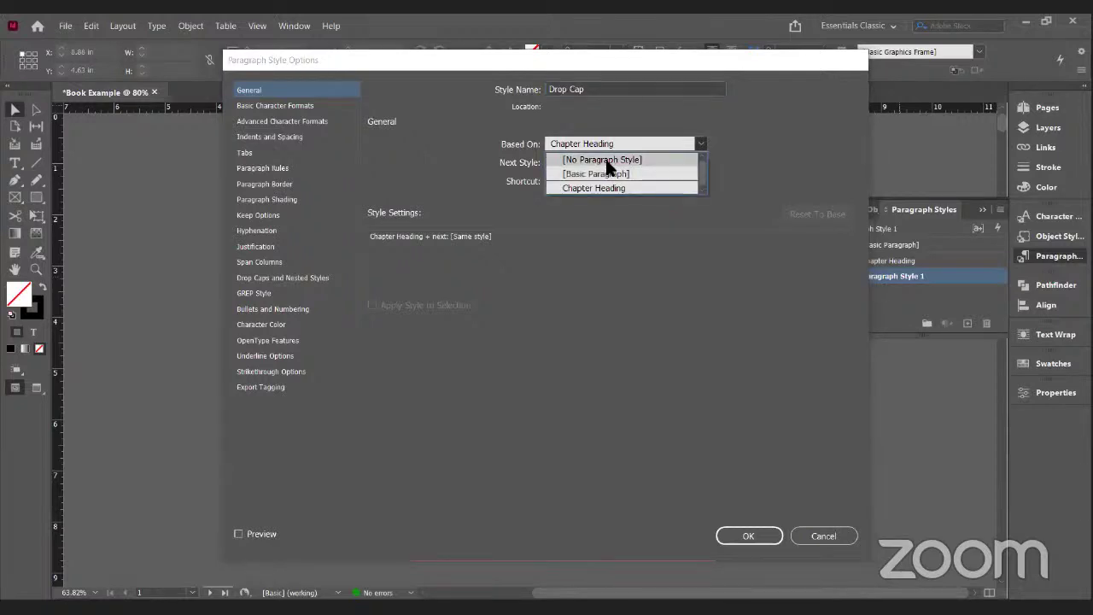
left_click(608, 161)
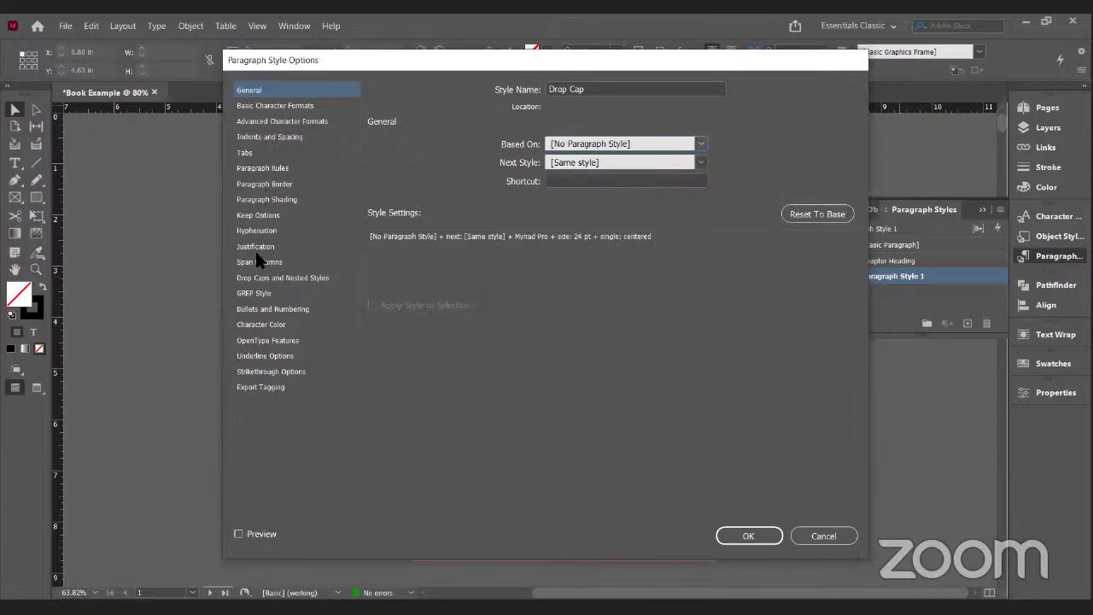
Step: Give the Drop Cap style a one-character drop cap spanning 5 lines with the Basic Text character style
left_click(262, 281)
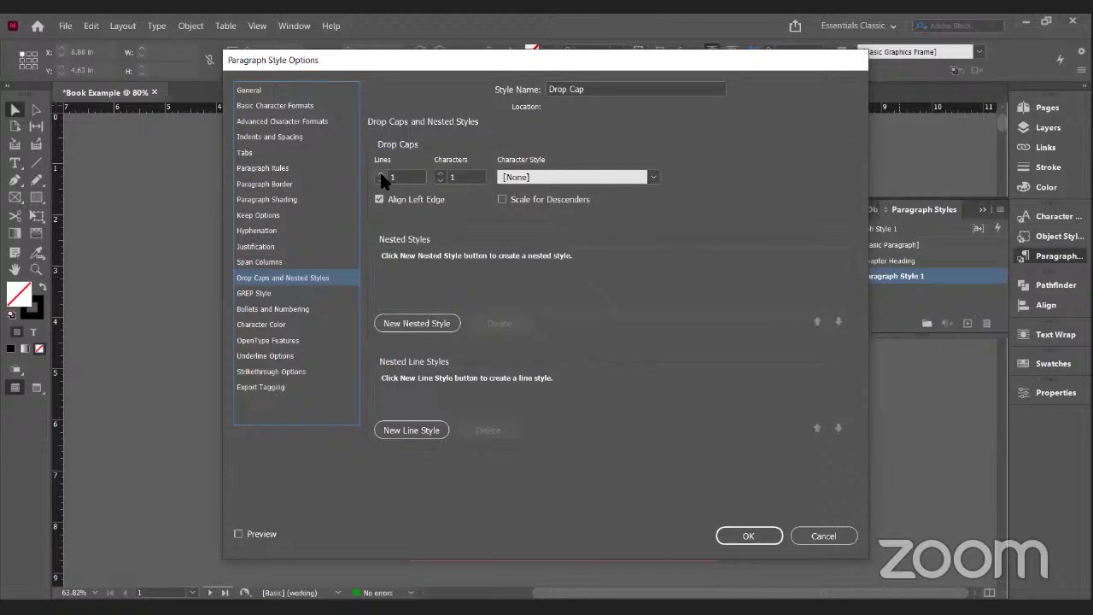
left_click(380, 172)
left_click(380, 172)
left_click(380, 173)
left_click(654, 177)
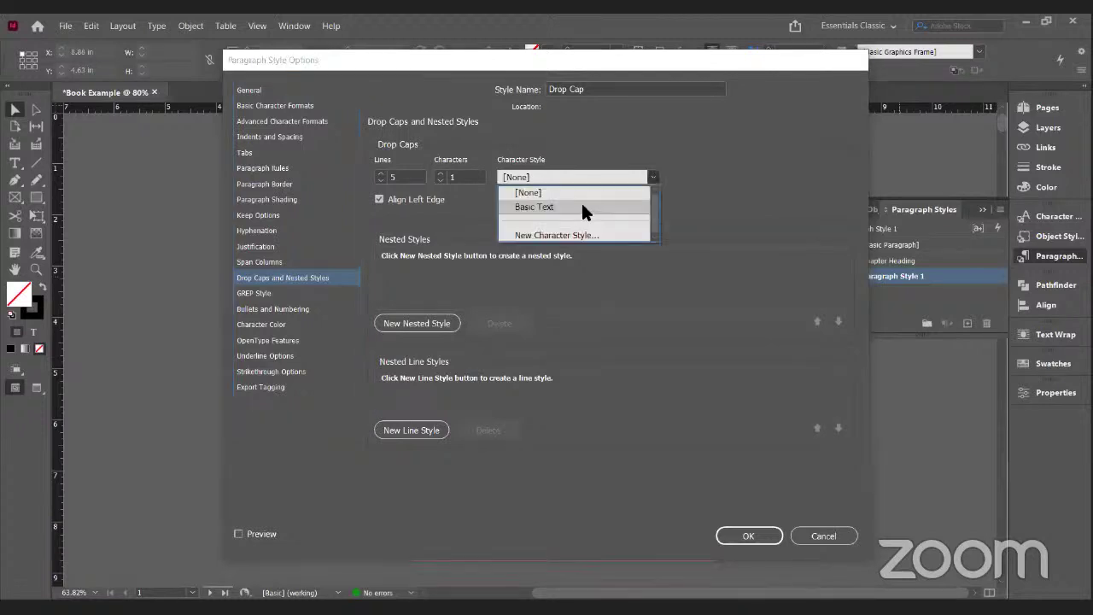
left_click(583, 206)
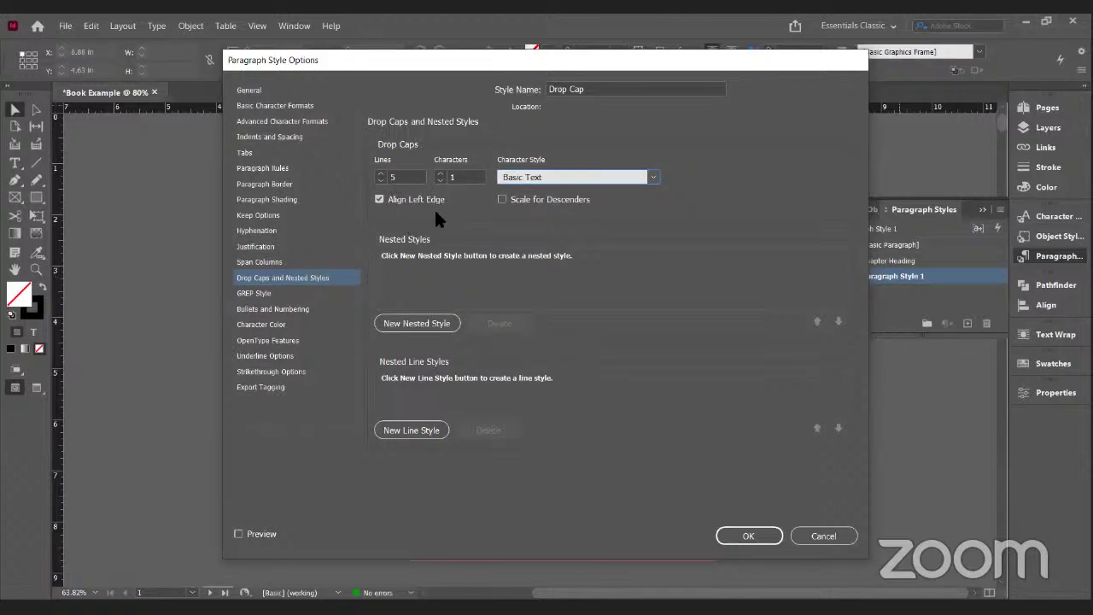
Step: Increase the Drop Cap style's first line indent and save the style
left_click(250, 141)
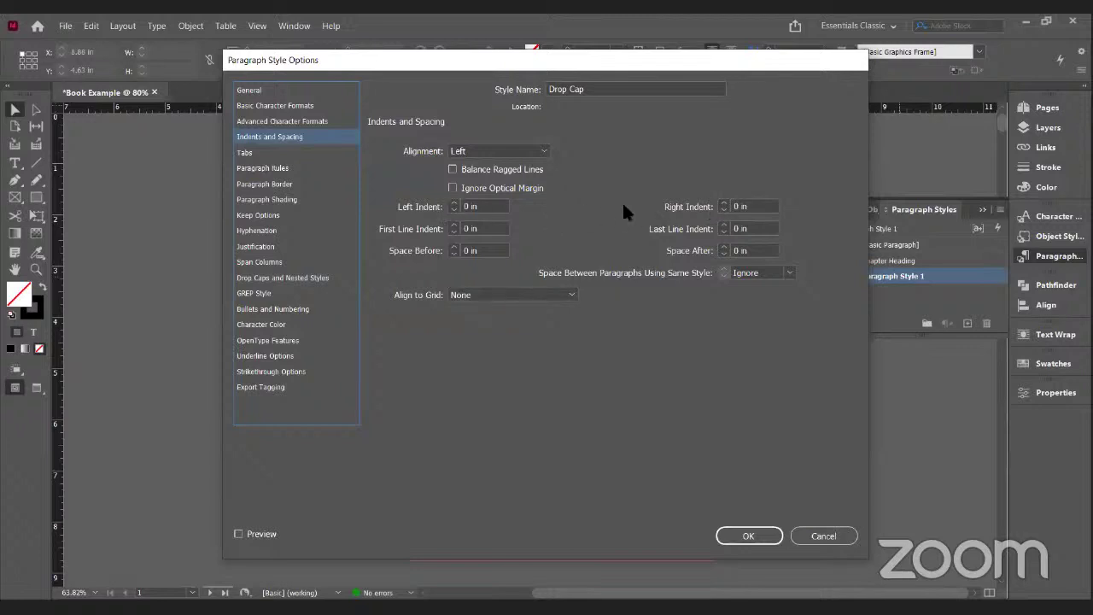
left_click(452, 224)
left_click(450, 224)
left_click(449, 222)
left_click(449, 221)
left_click(757, 535)
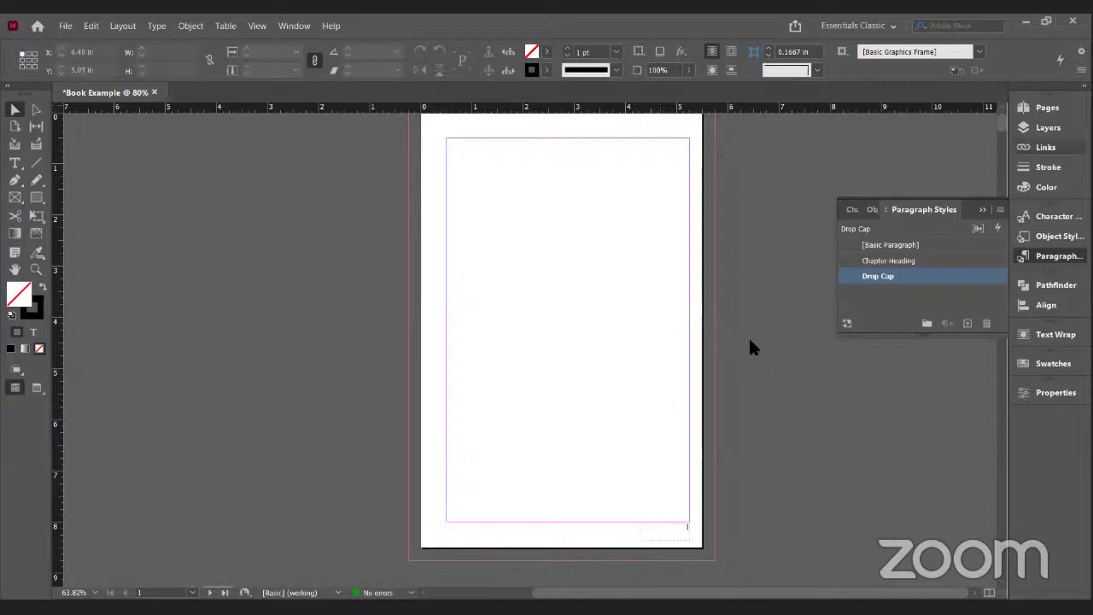
Step: Display the book's parent pages and page spreads for review
left_click(1051, 108)
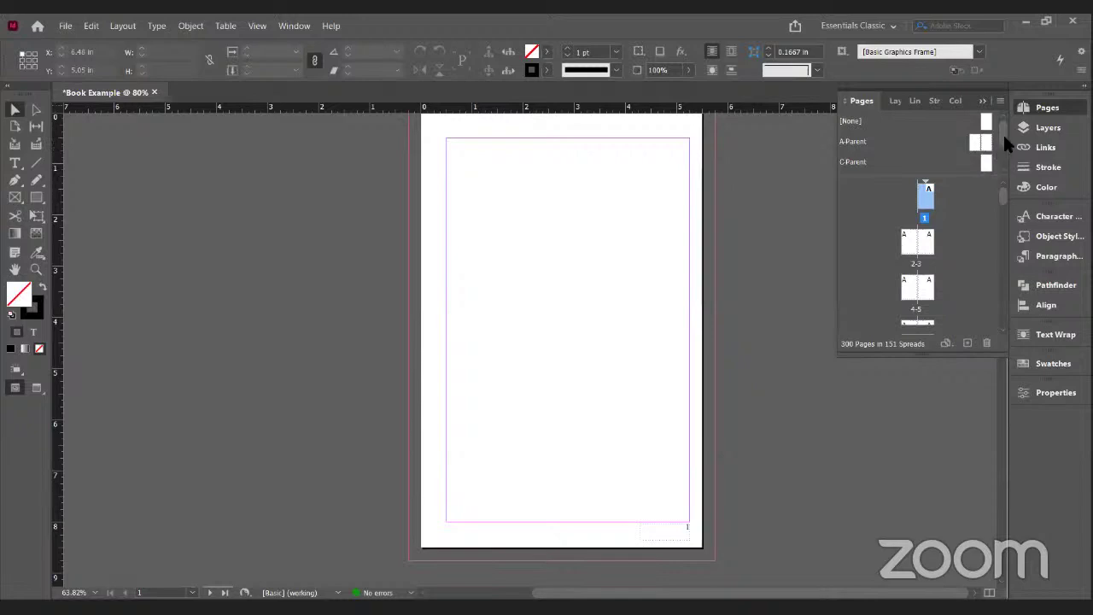
mouse_move(1003, 132)
left_mouse_down()
mouse_move(1000, 156)
mouse_move(998, 122)
left_mouse_up()
Step: Start setting up a new document with landscape orientation and inches as the units
left_click(65, 26)
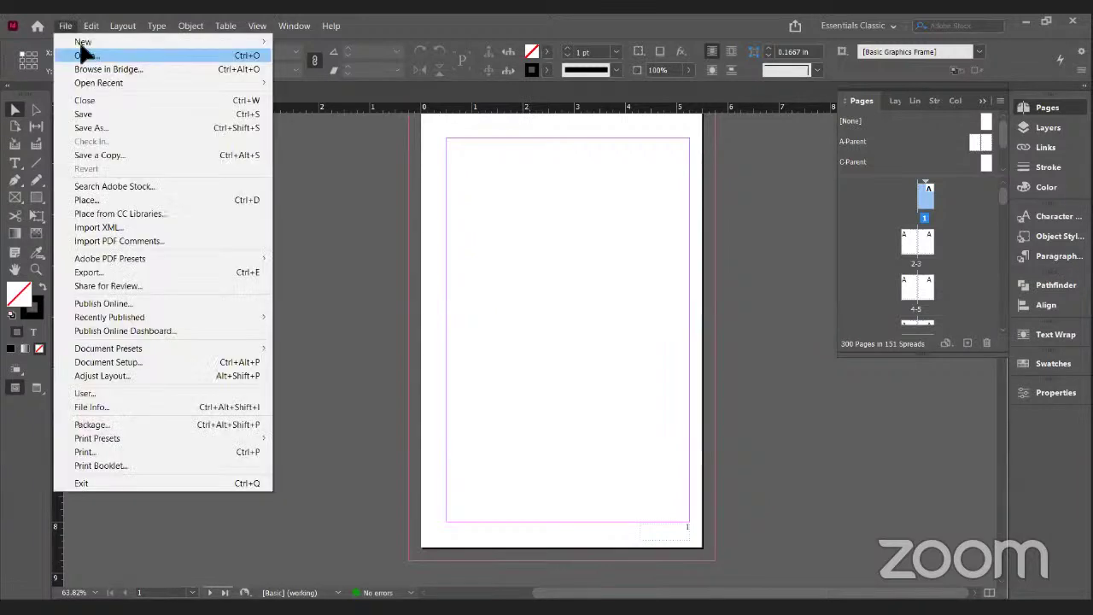
mouse_move(246, 40)
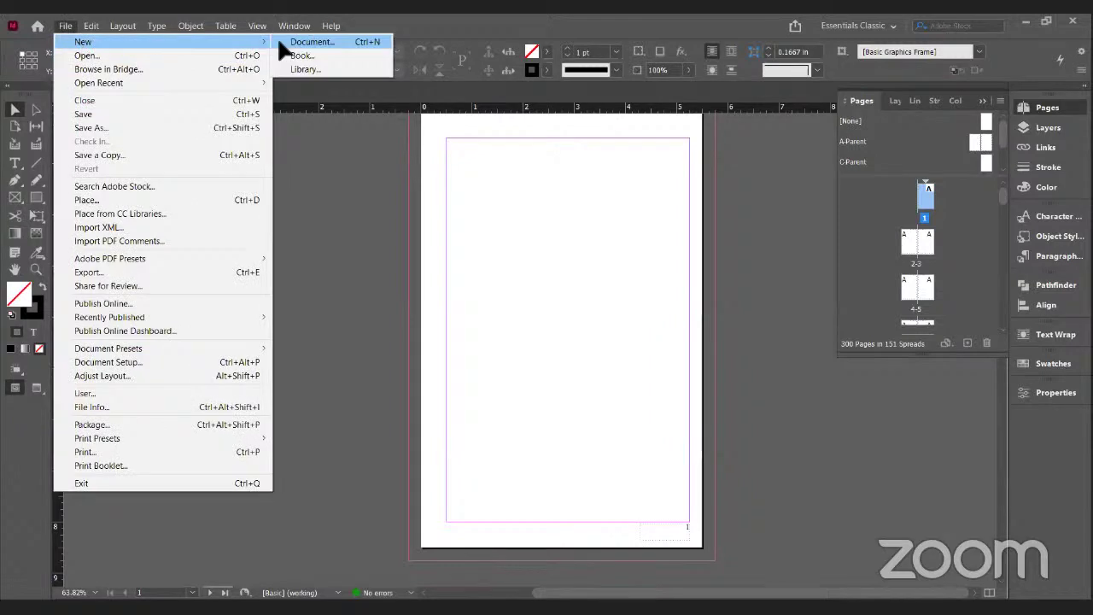
left_click(280, 41)
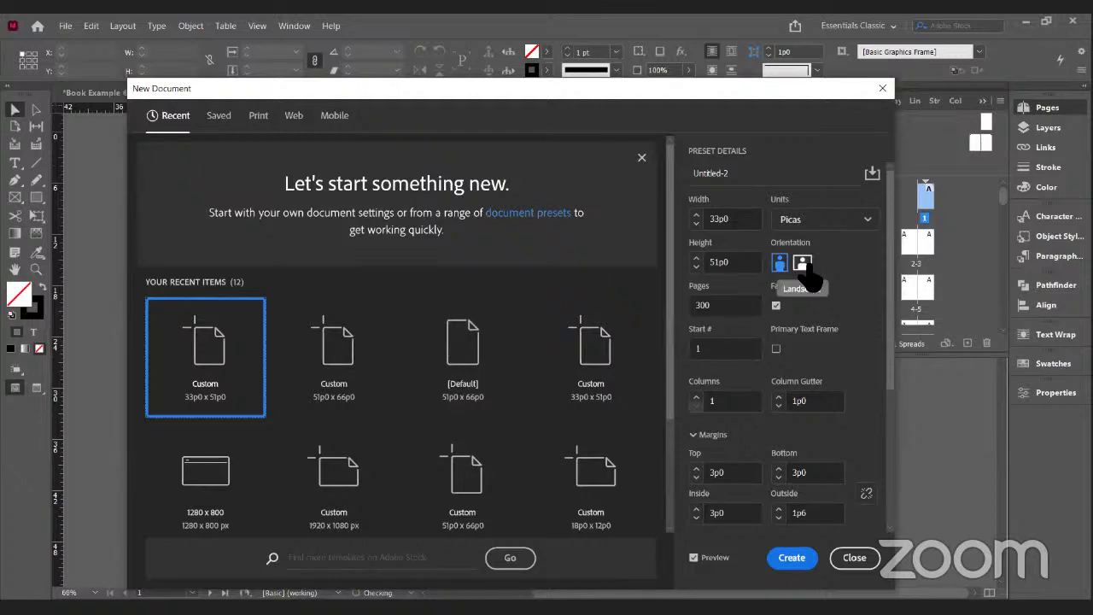
left_click(804, 264)
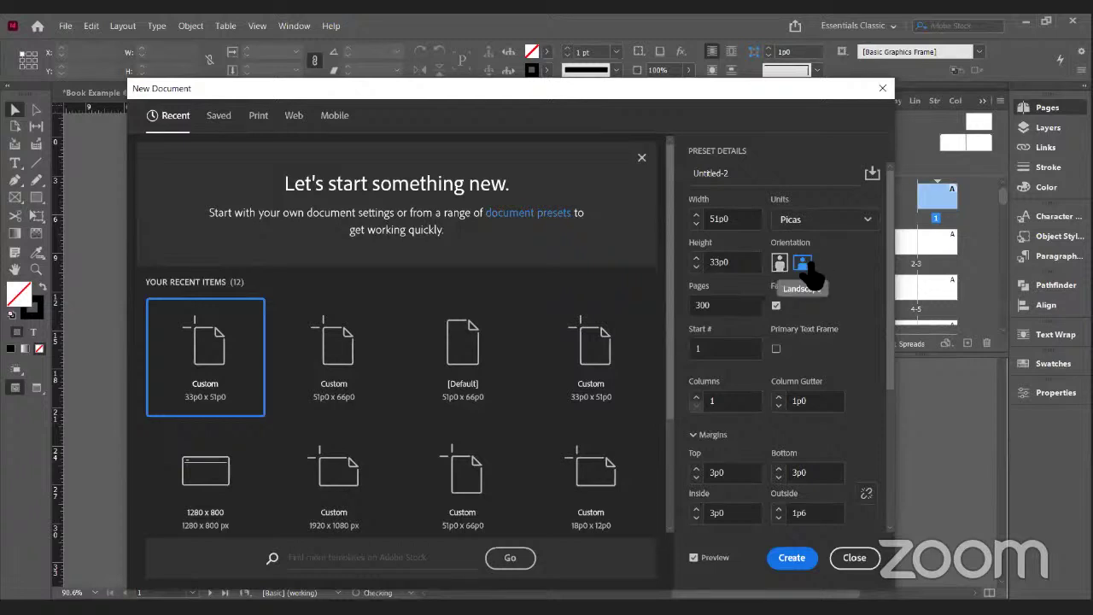
left_click(867, 222)
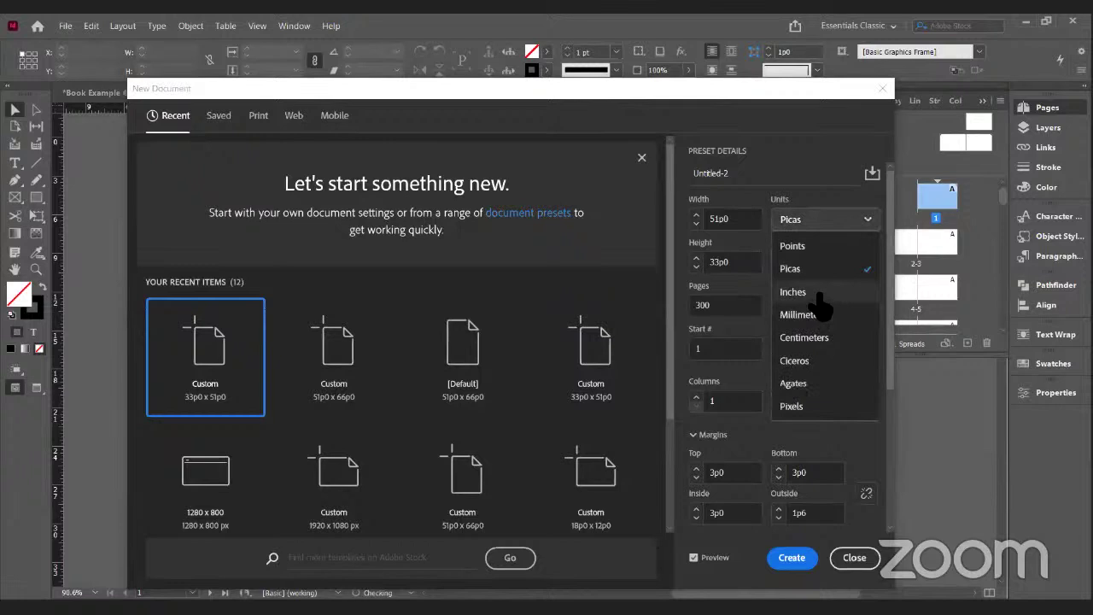
left_click(811, 292)
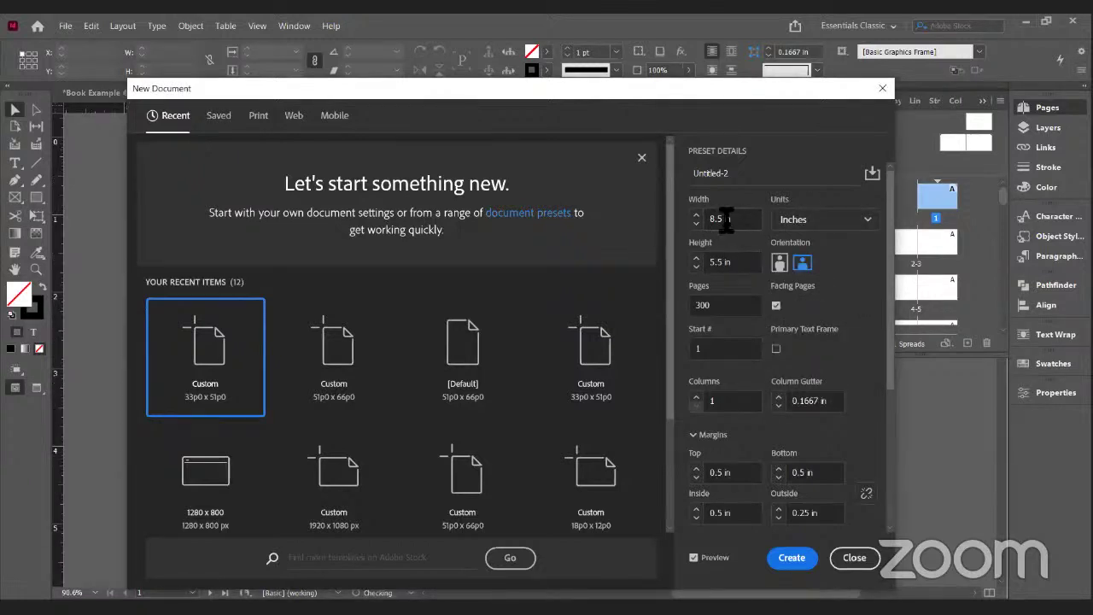
Step: Set the new document's page size to 14 in wide by 8 in high
left_click(701, 224)
left_click(703, 224)
triple_click(722, 224)
type("14")
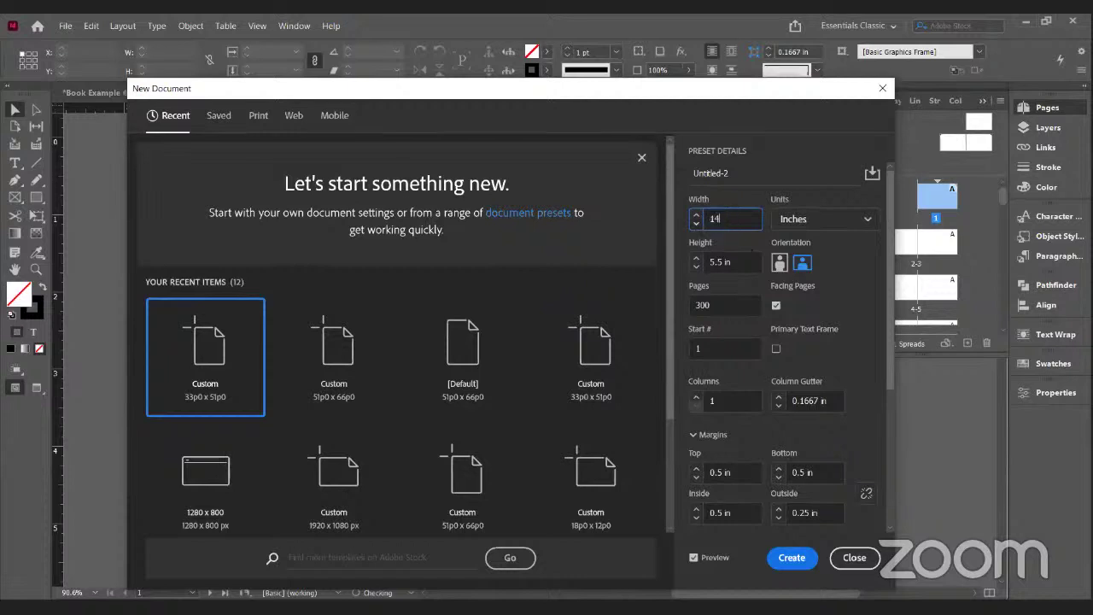
triple_click(719, 263)
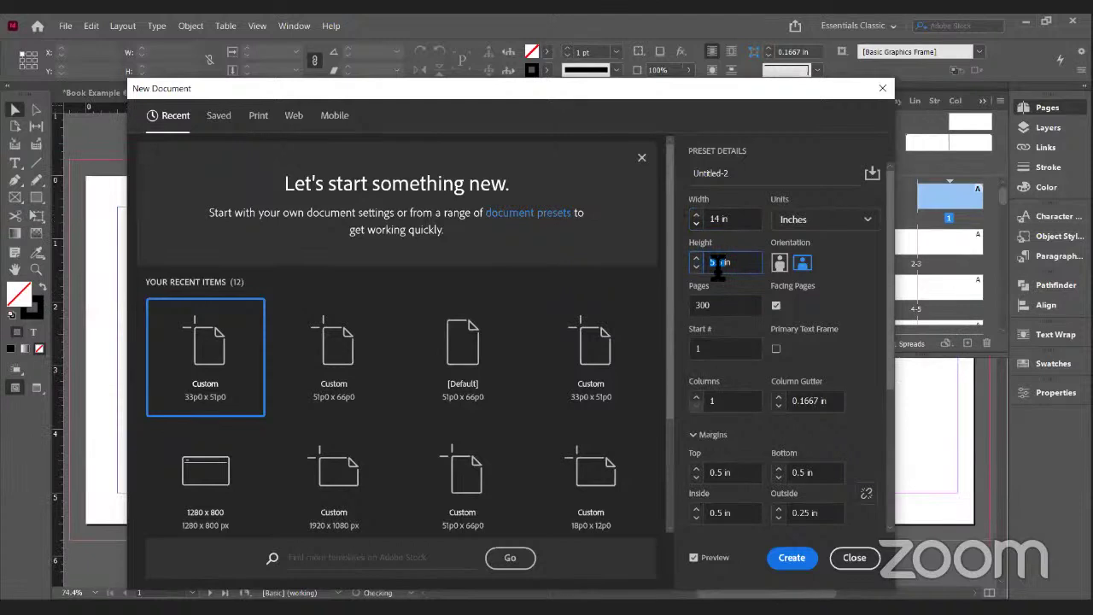
type("8")
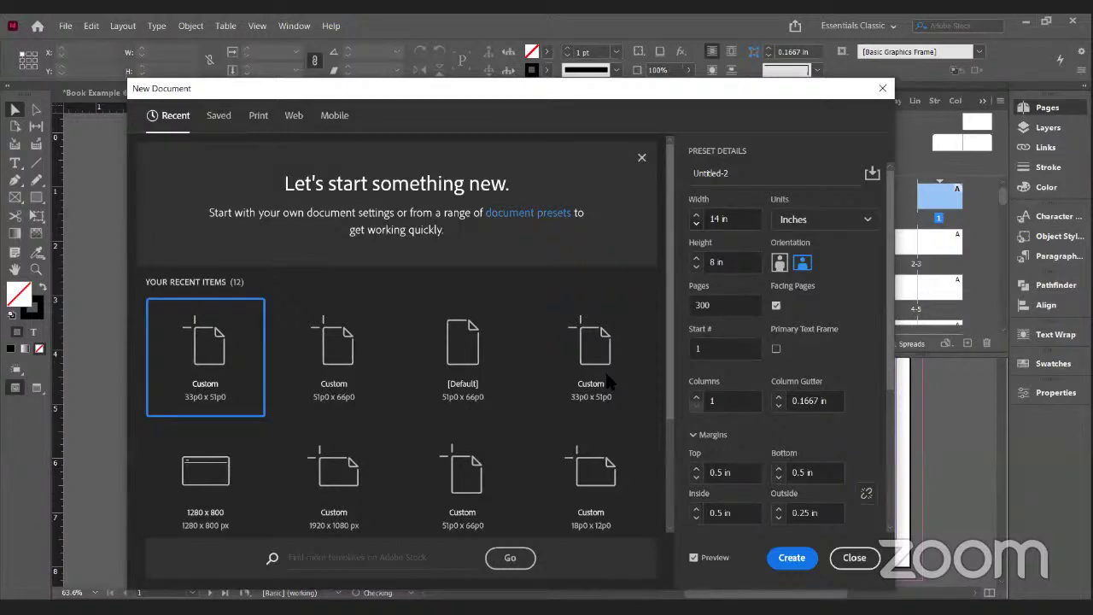
left_click_drag(763, 113, 744, 100)
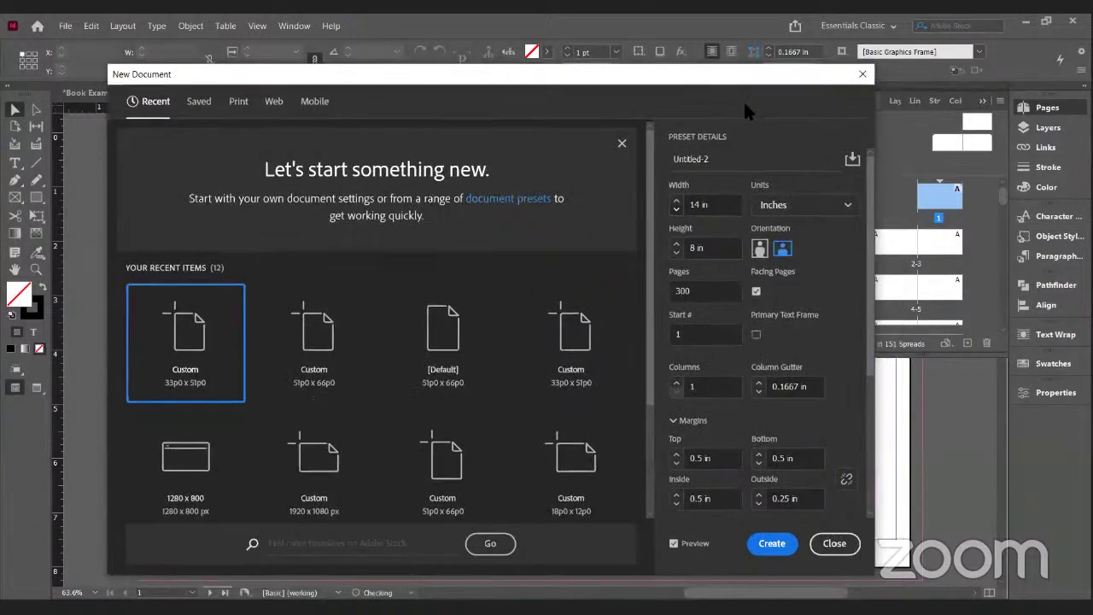